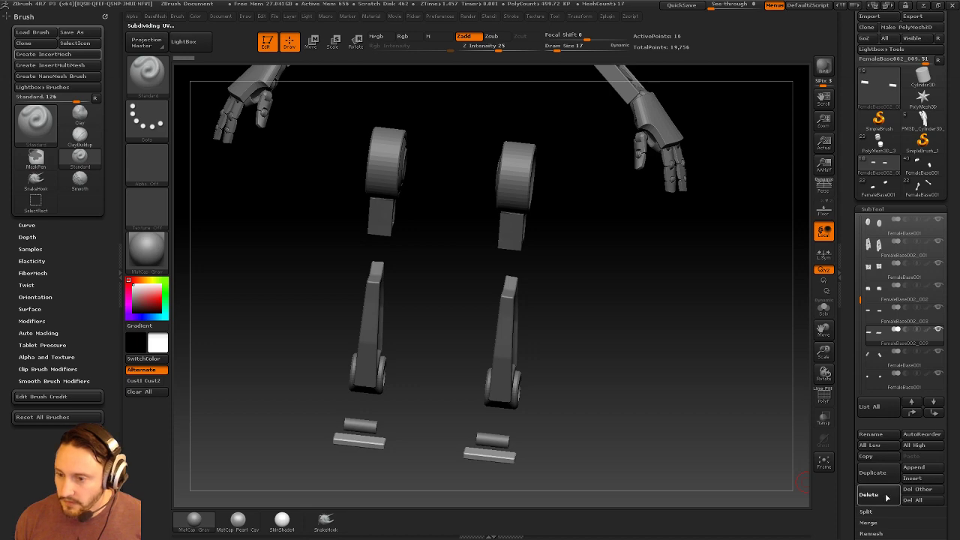
Delete the two foot subtools containing the flat bars and small cylinders below the lower legs.
left_click(869, 495)
left_click(867, 488)
mouse_move(732, 405)
left_mouse_down()
mouse_move(704, 363)
mouse_move(755, 325)
mouse_move(740, 382)
mouse_move(583, 290)
left_mouse_up()
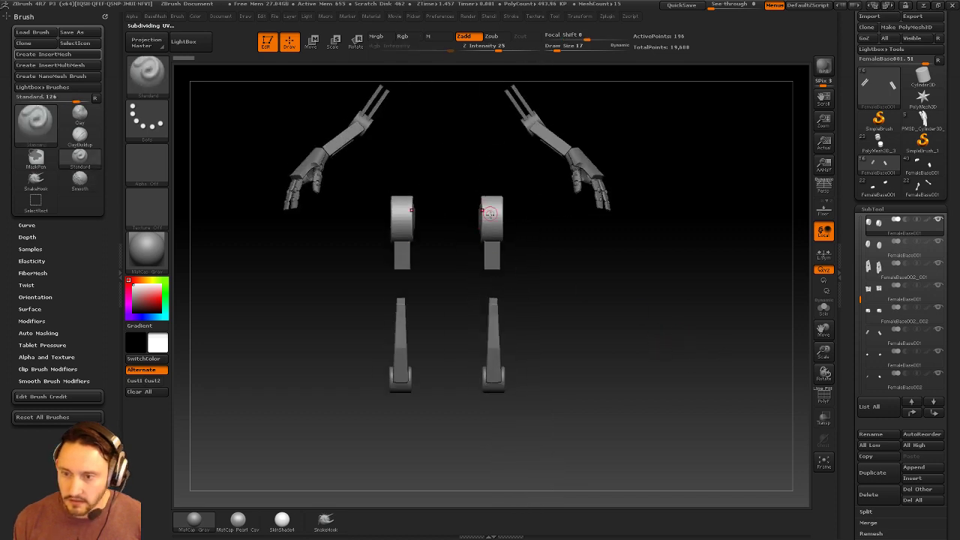
Hide the left wheel of the large wheel subtool above the leg blocks and delete the hidden geometry.
left_click_drag(556, 241, 610, 316, "alt")
left_click_drag(403, 225, 506, 388, "ctrl+alt+shift")
key("2")
left_click(666, 248)
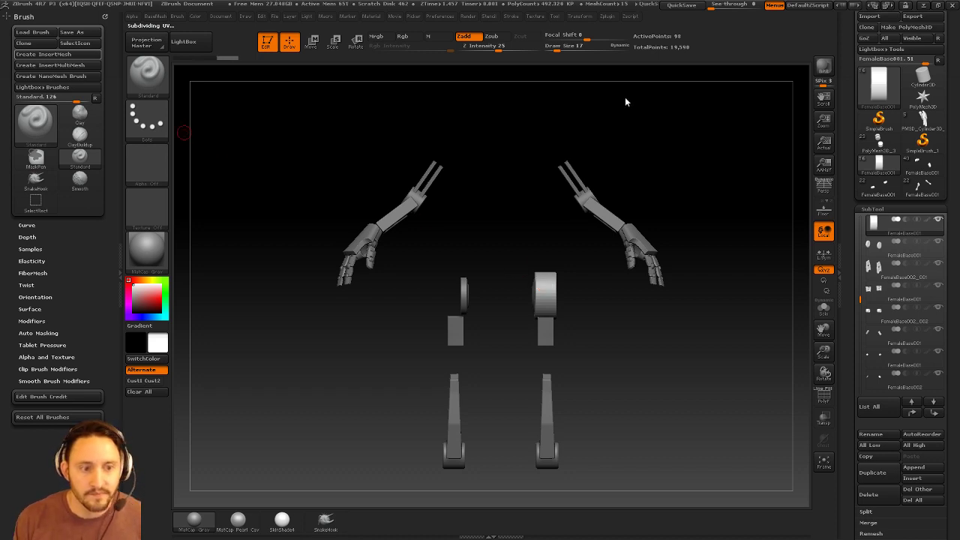
left_click_drag(653, 132, 641, 168)
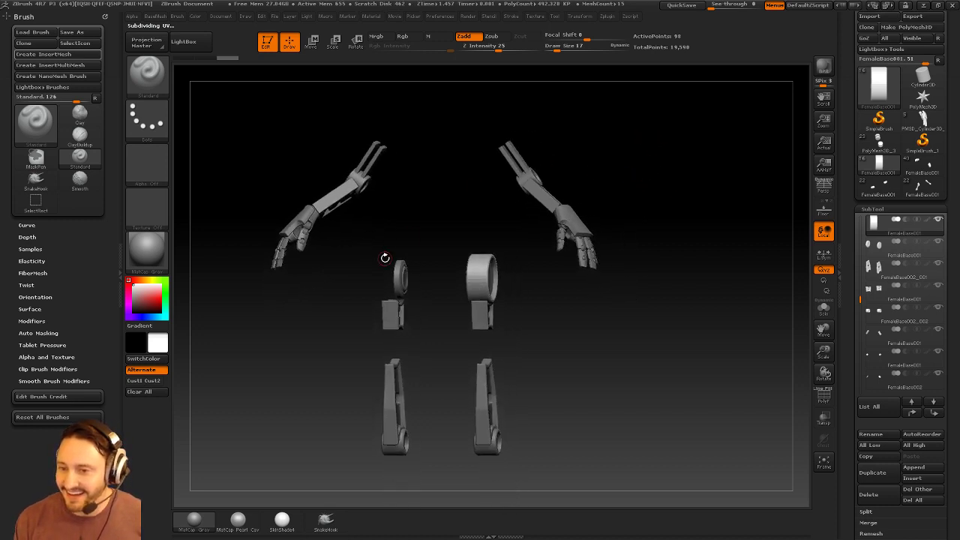
Isolate the subtool of thin discs inside the large wheels to check it, show everything again and delete that subtool.
left_click(406, 274, "alt")
left_click(824, 308)
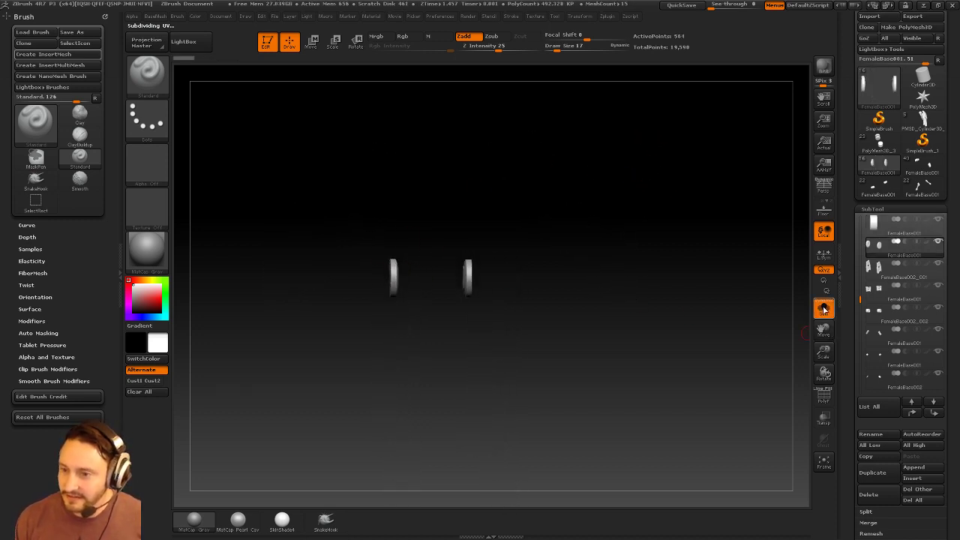
left_click(824, 308)
left_click_drag(802, 329, 765, 333)
left_click(881, 501)
left_click_drag(629, 351, 644, 405, "alt")
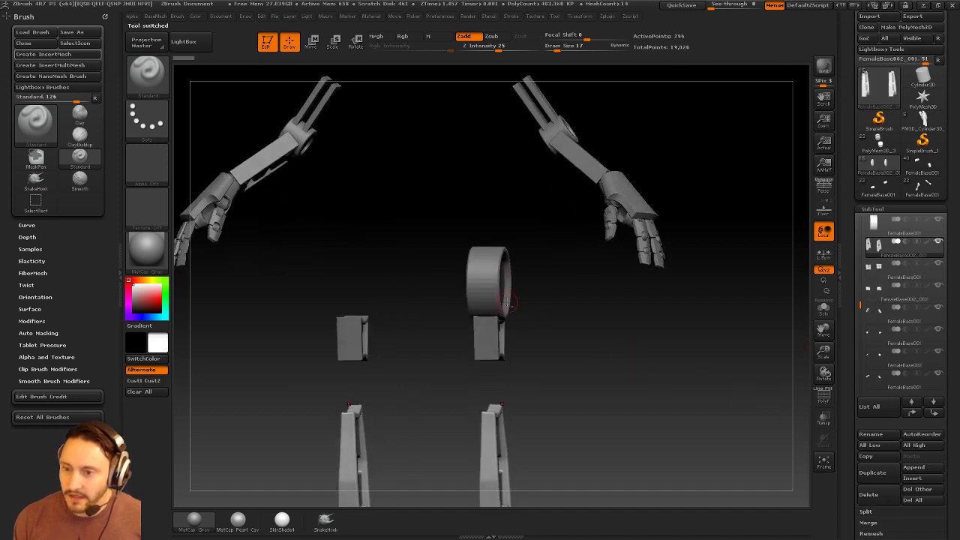
Select the ankle ring subtool FemaleBase002_002 on the lower legs and delete it.
left_click(510, 296, "alt")
left_click_drag(609, 304, 556, 300)
left_click(470, 301, "alt")
left_click_drag(572, 337, 568, 292, "alt")
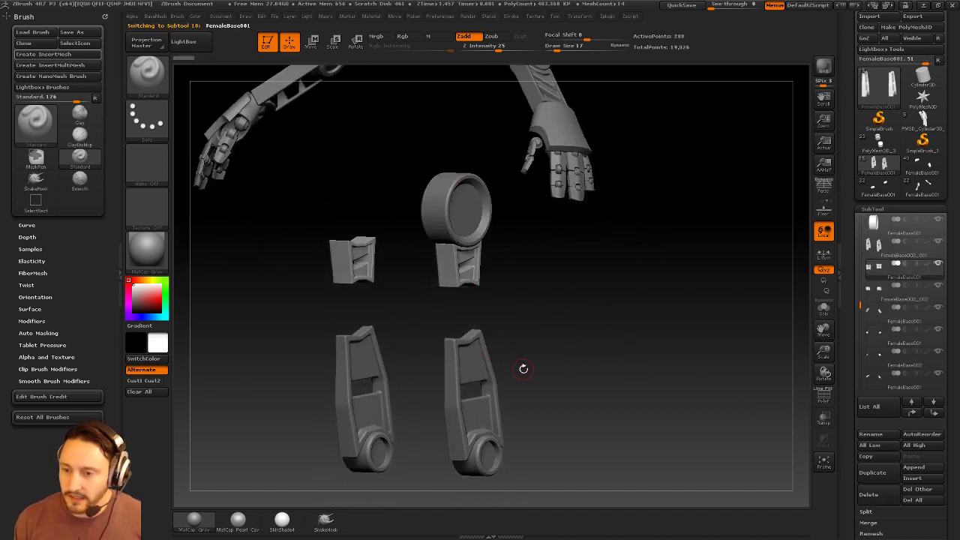
left_click(486, 367, "alt")
left_click(480, 448, "alt")
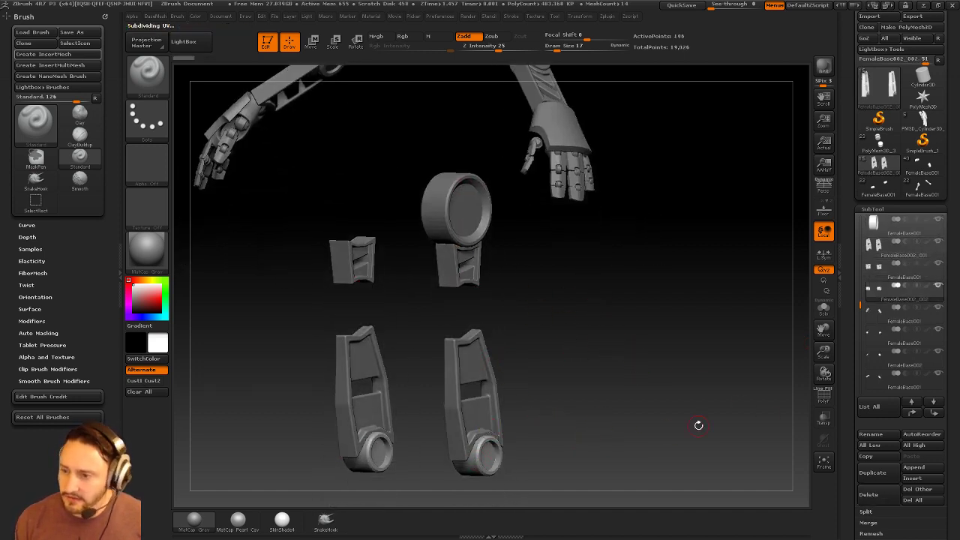
left_click(868, 496)
Select the elbow joint parts at the upper end of the forearms and delete both of their subtools.
left_click_drag(697, 247, 626, 285)
left_click(526, 255, "alt")
left_click_drag(660, 243, 591, 275)
left_click(869, 494)
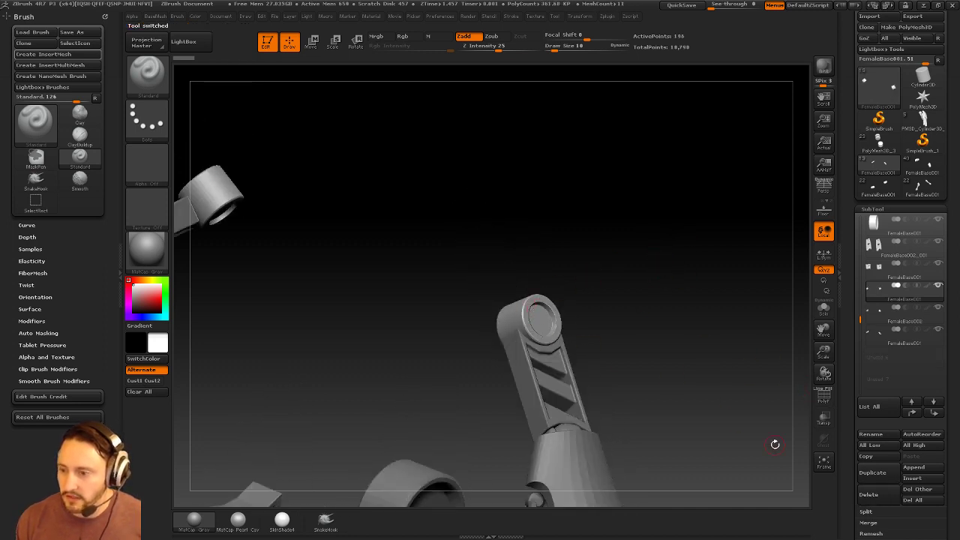
left_click(868, 494)
left_click_drag(680, 325, 618, 345)
Select the lower-leg subtool, hide its left piece and delete the hidden geometry.
left_click_drag(541, 416, 565, 379, "alt")
left_click(522, 372, "alt")
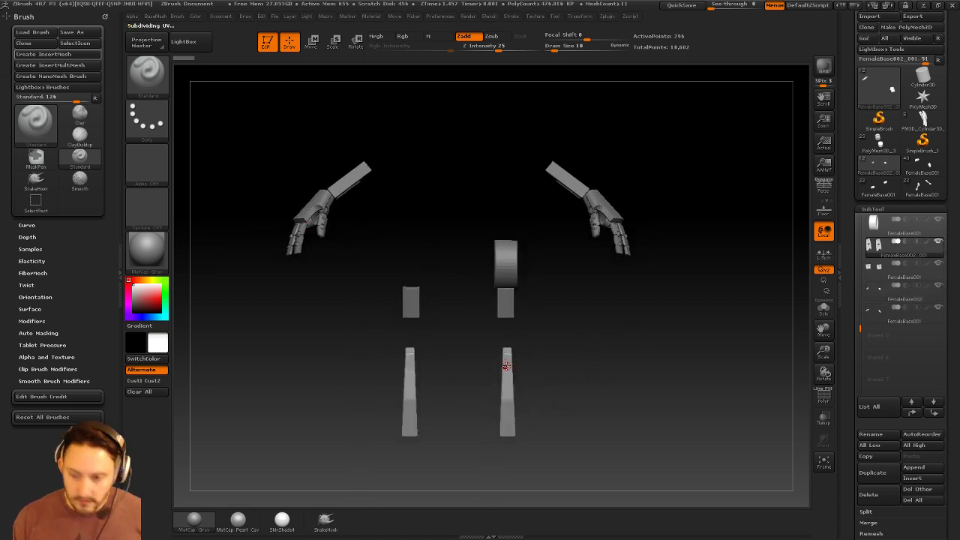
left_click_drag(325, 307, 435, 479, "ctrl+alt+shift")
key("b")
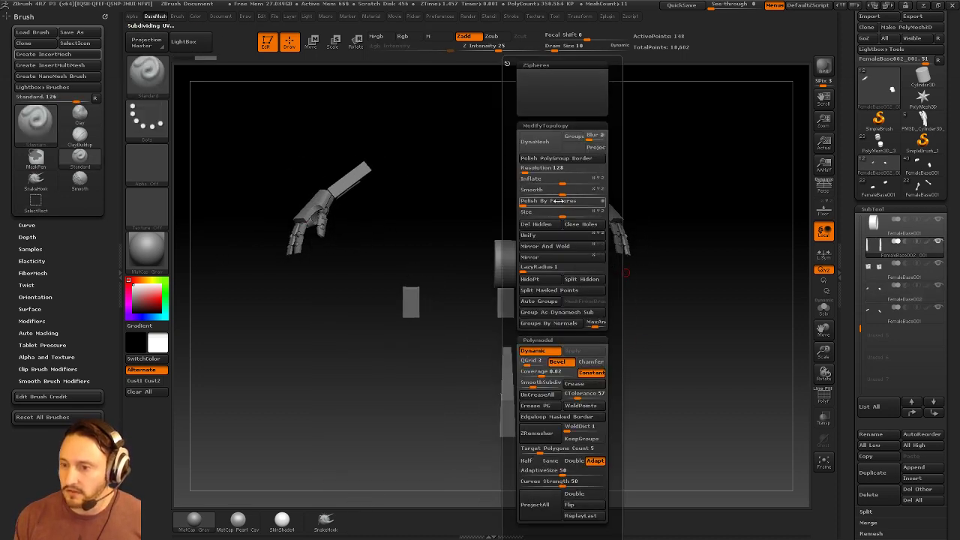
left_click(548, 225)
Select the rectangular block subtool below the wheel, hide its left block and delete the hidden geometry.
left_click_drag(557, 298, 538, 347, "alt")
left_click(486, 352, "alt")
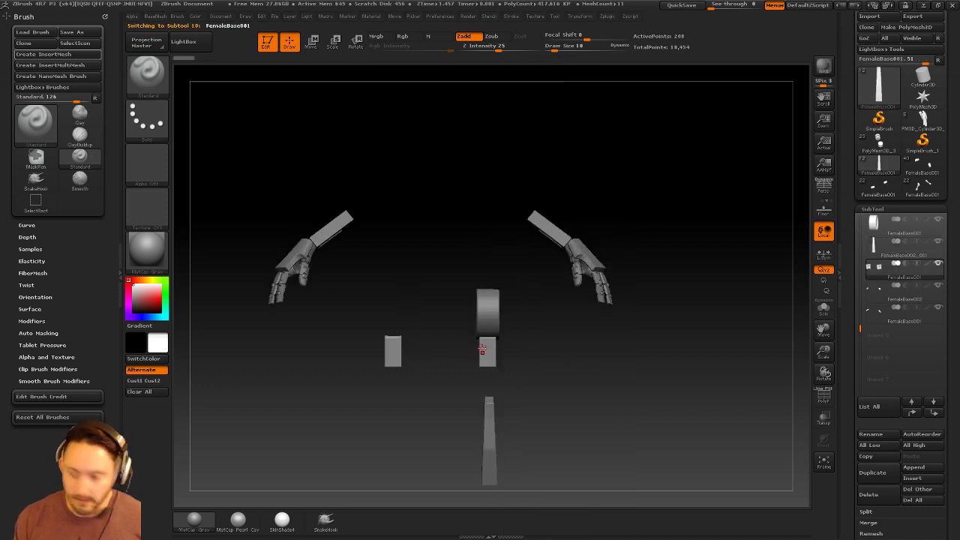
left_click_drag(341, 300, 406, 415, "ctrl+alt+shift")
key("b")
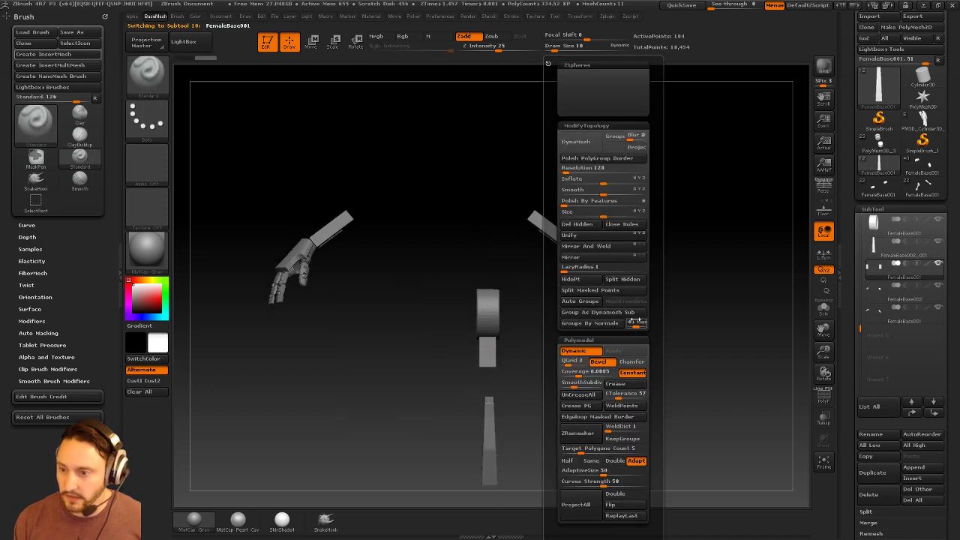
left_click(586, 247)
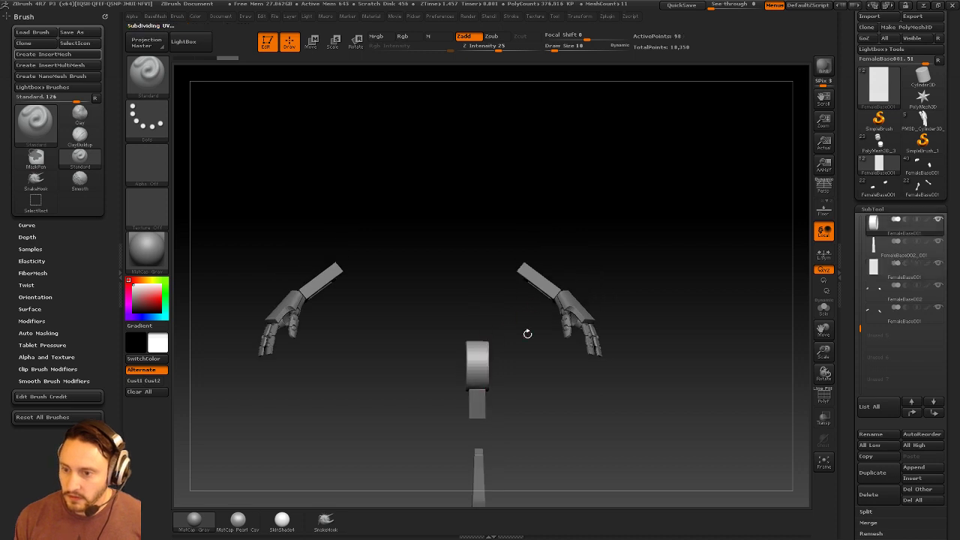
Select the forearm box subtool, hide its left forearm piece and delete the hidden geometry.
left_click(609, 295, "alt")
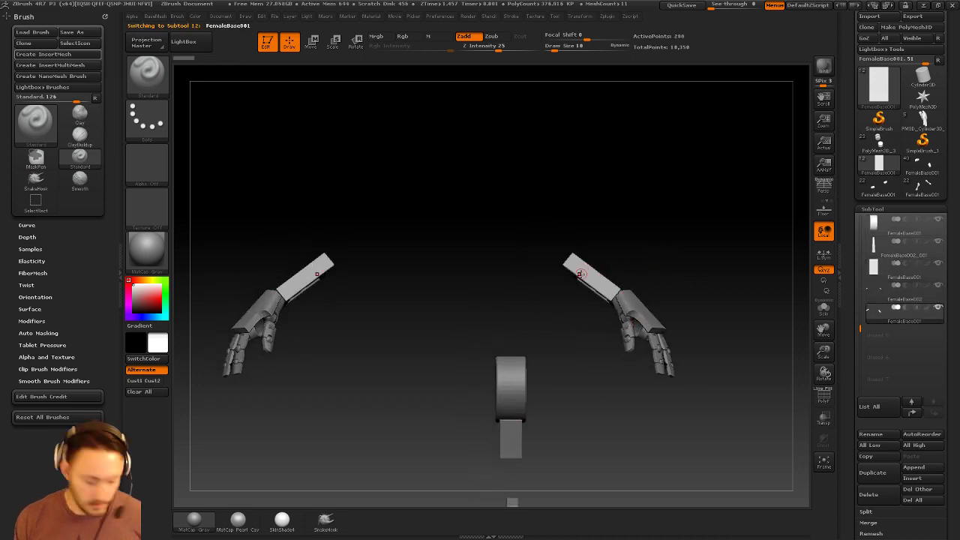
left_click_drag(450, 188, 276, 317, "ctrl+alt+shift")
key("g")
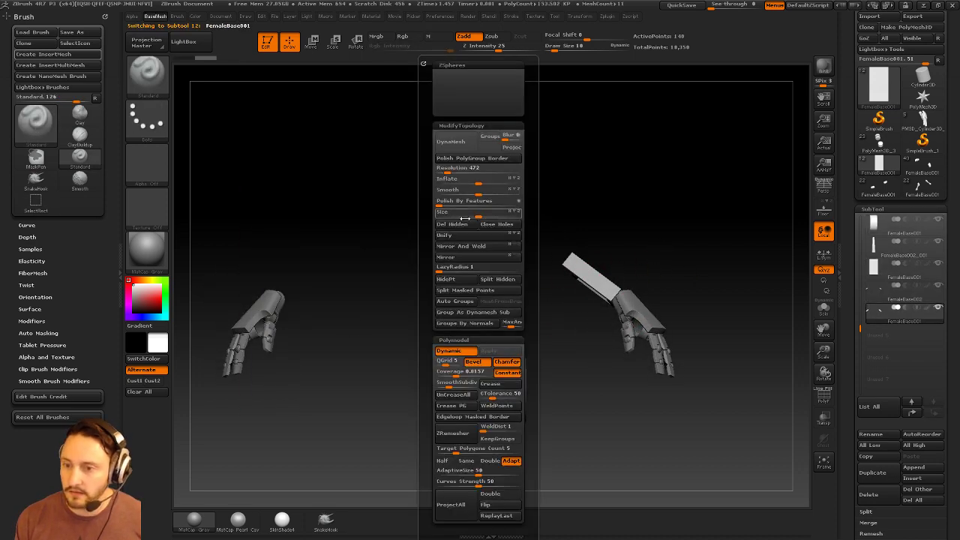
left_click(461, 225)
mouse_move(686, 304)
left_mouse_down("alt")
mouse_move(655, 293)
mouse_move(618, 313)
mouse_move(640, 293)
mouse_move(686, 291)
left_mouse_up("alt")
Turn off the visibility of the forearm, wheel, block and lower-leg subtools so that only the hands show.
left_click(640, 304, "alt")
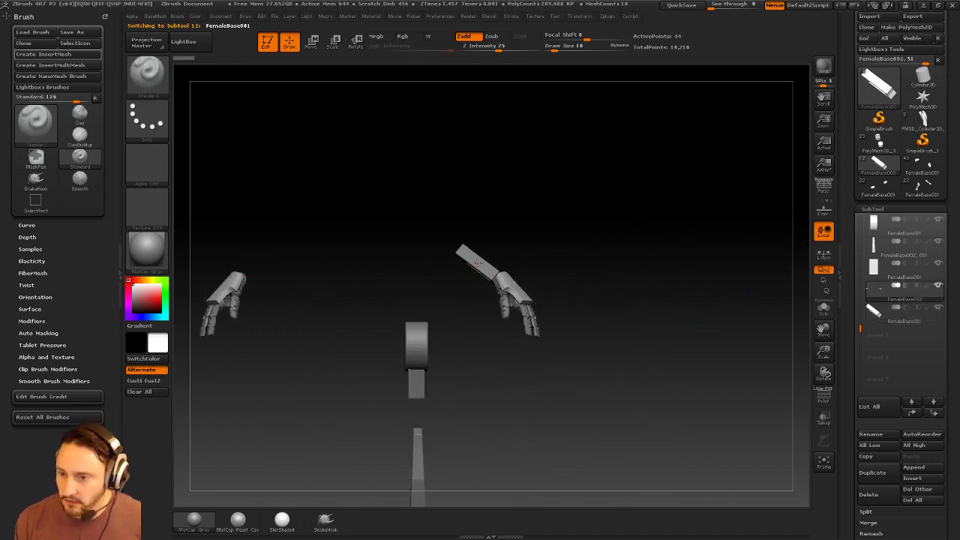
left_click(889, 321)
left_click(426, 347, "alt")
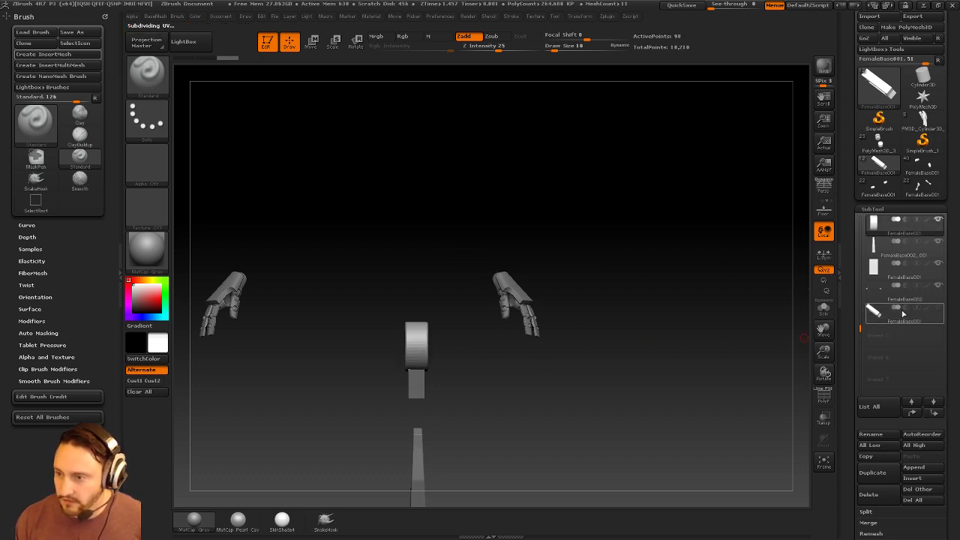
left_click(938, 220)
left_click(413, 391, "alt")
left_click_drag(515, 380, 499, 281, "alt")
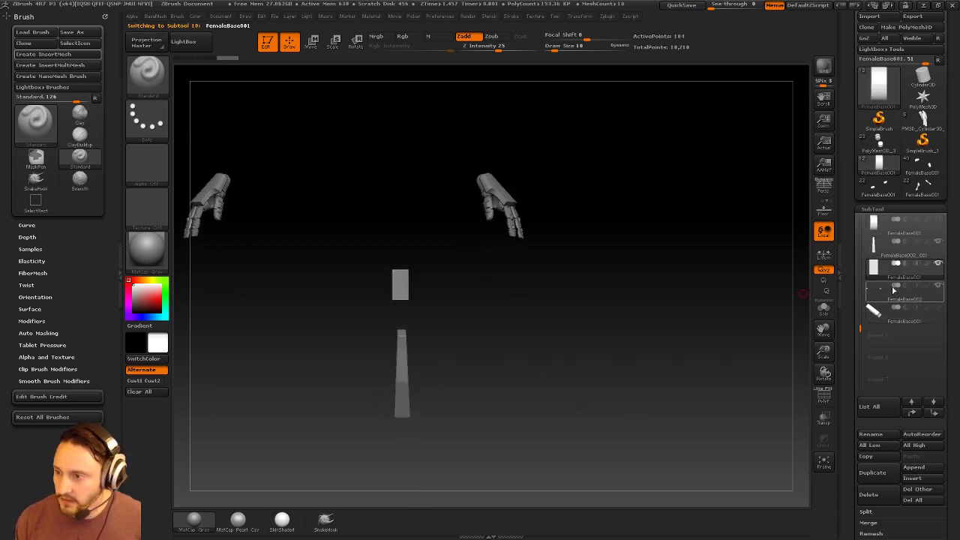
left_click(937, 263)
left_click(400, 361, "alt")
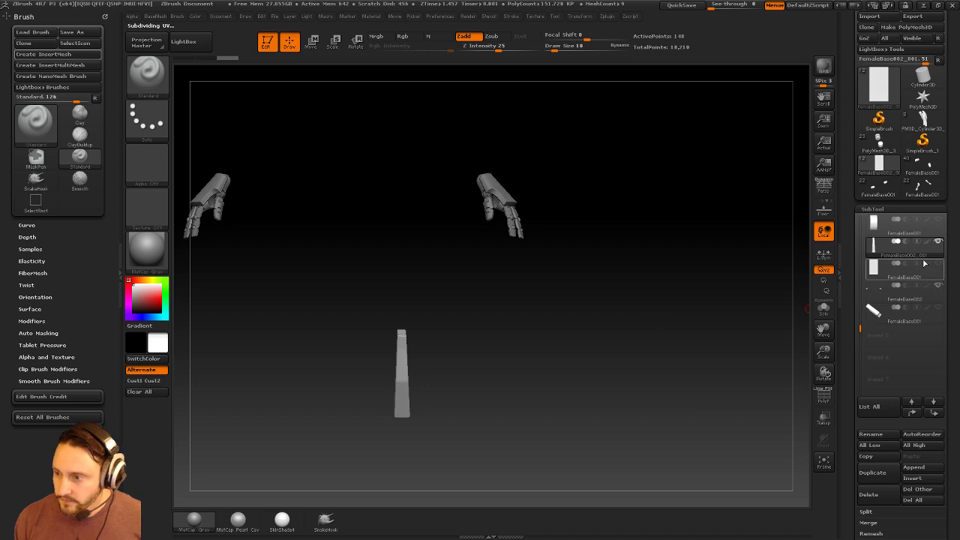
left_click(937, 241)
Select a hand subtool and merge all visible hand parts into a new tool.
left_click_drag(571, 253, 638, 343, "alt")
left_click(560, 300, "alt")
left_click_drag(658, 277, 663, 268, "alt")
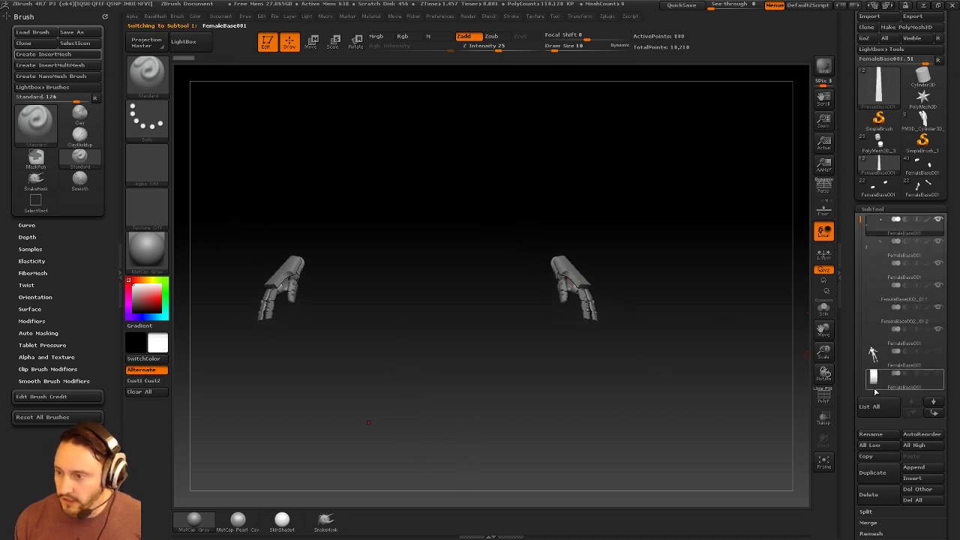
left_click(868, 523)
left_click(875, 422)
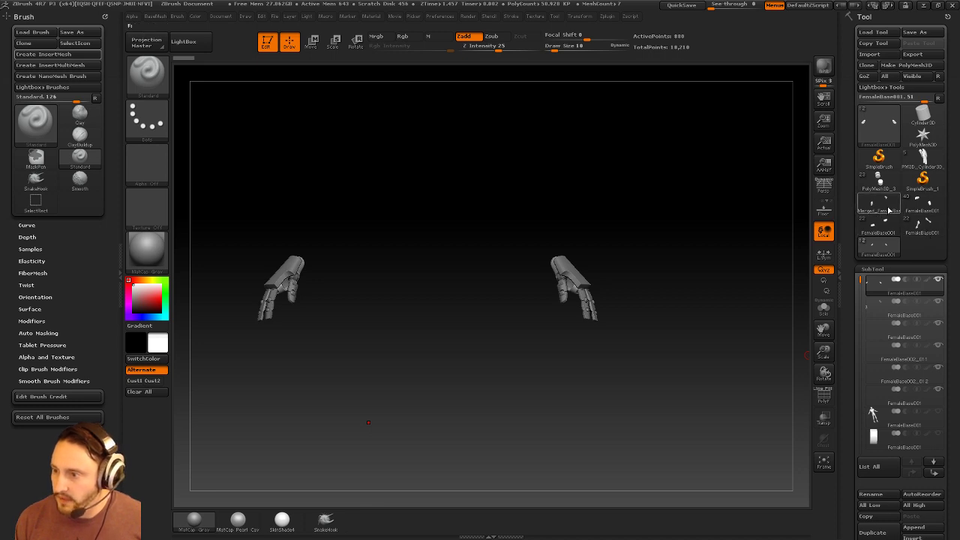
Open the merged hands tool, hide its left hand and delete the hidden geometry.
left_click(879, 205)
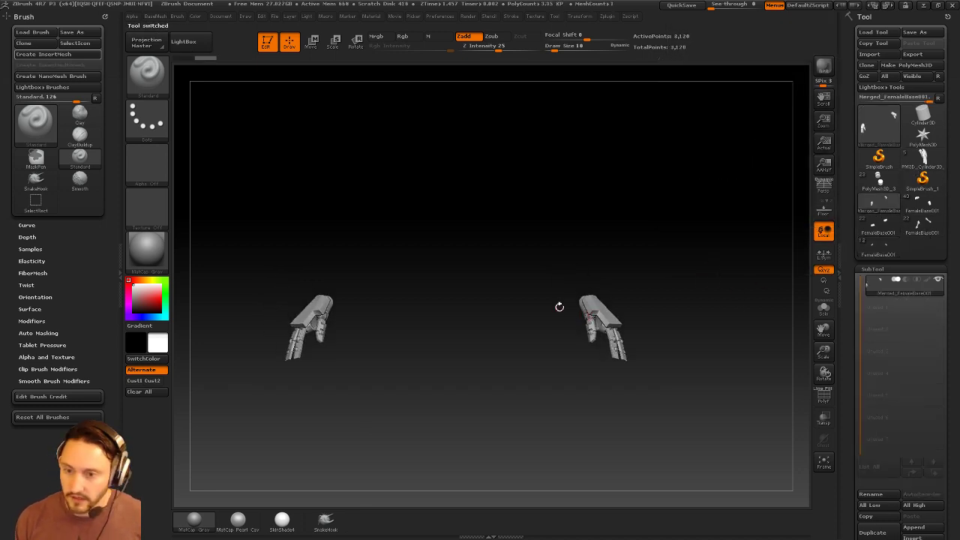
left_click_drag(398, 216, 225, 478, "ctrl+alt+shift")
key("g")
left_click(541, 224)
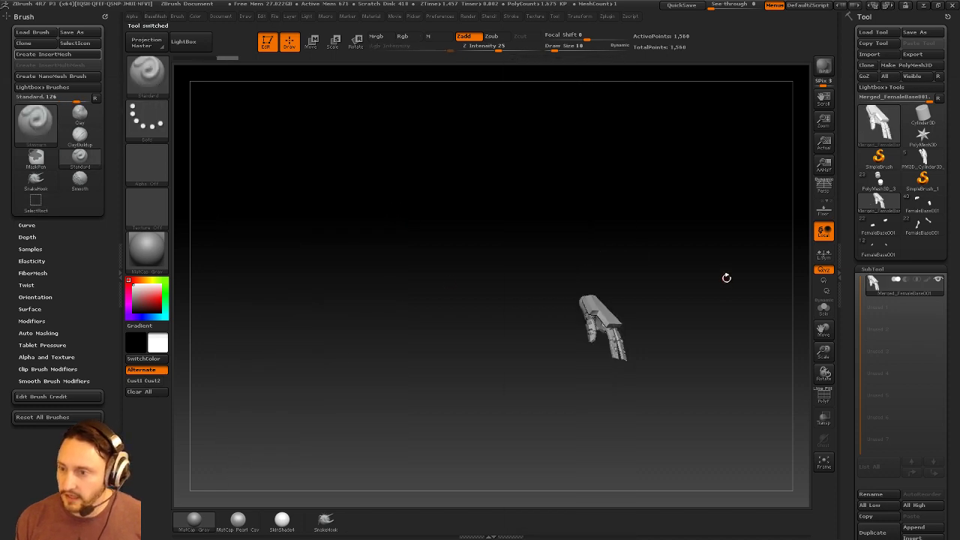
left_click_drag(726, 278, 788, 320, "alt")
Return to the original multi-subtool model and append the merged single-hand tool as a subtool.
left_click(889, 254)
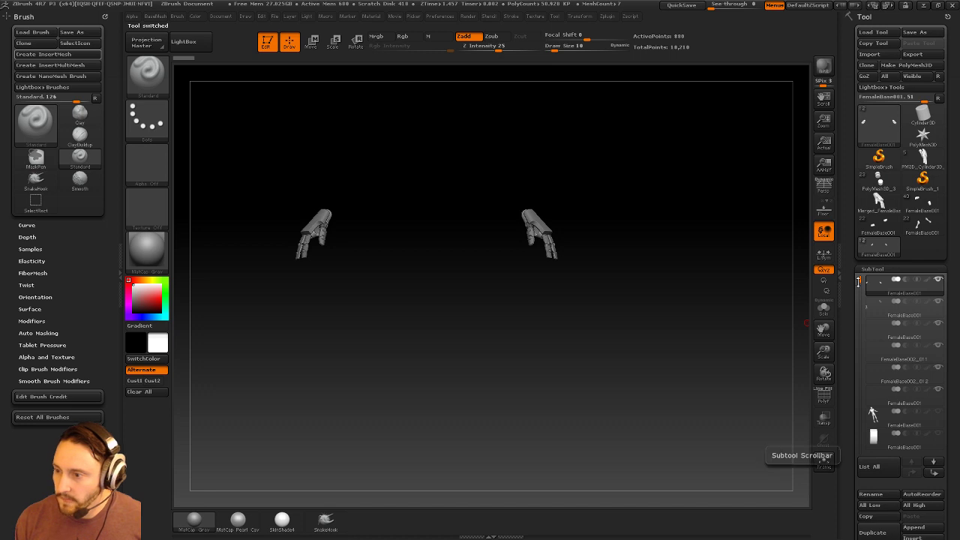
left_click_drag(863, 463, 863, 418)
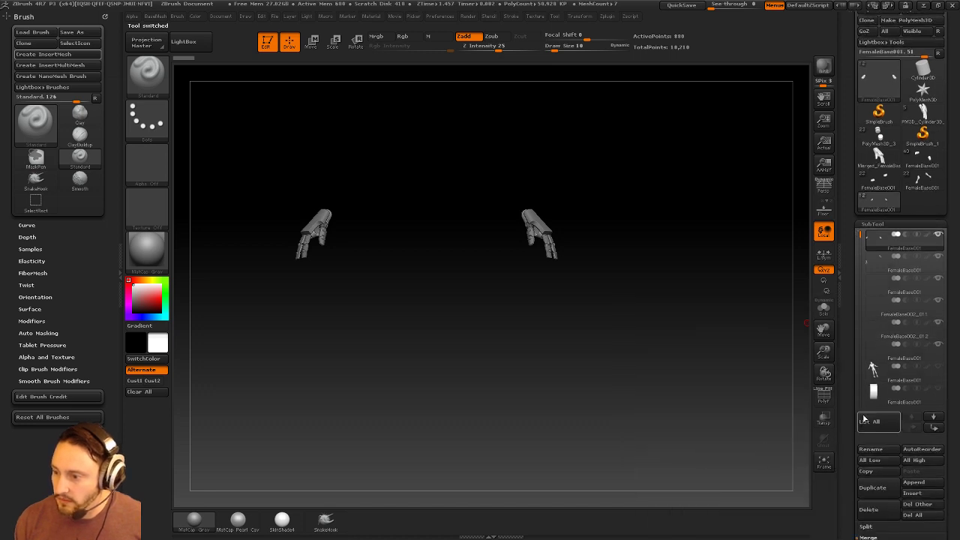
left_click(917, 485)
left_click(561, 405)
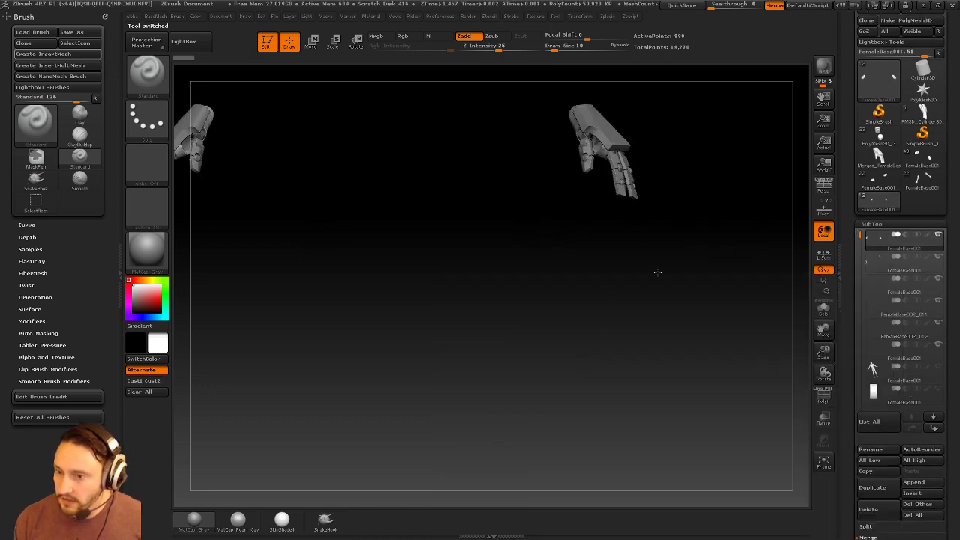
Select the original back-of-hand plate subtool FemaleBase002 and delete it.
left_click_drag(657, 273, 545, 364, "alt")
left_click(474, 376, "alt")
left_click_drag(591, 301, 653, 291, "alt")
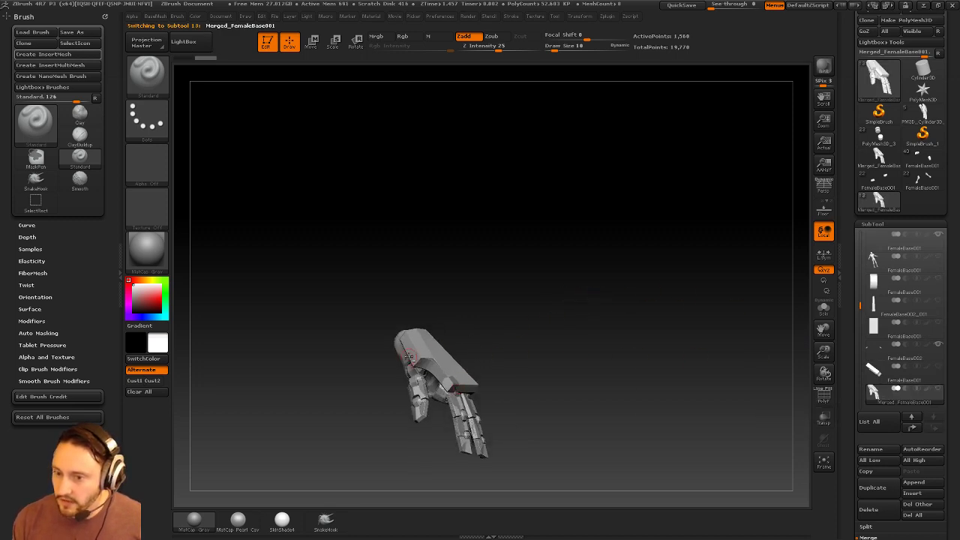
left_click_drag(513, 324, 538, 321, "alt")
left_click(483, 378, "alt")
left_click_drag(595, 343, 552, 361, "alt")
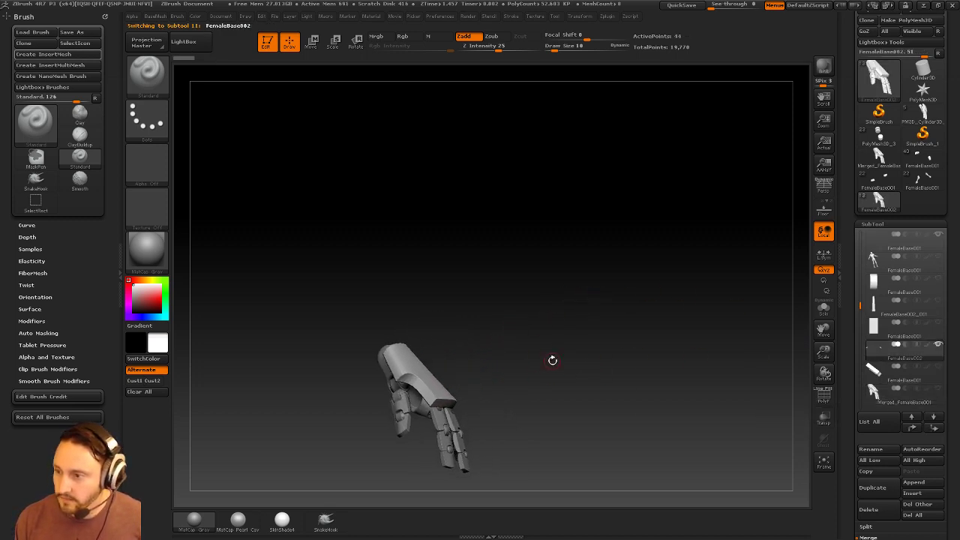
left_click(892, 495)
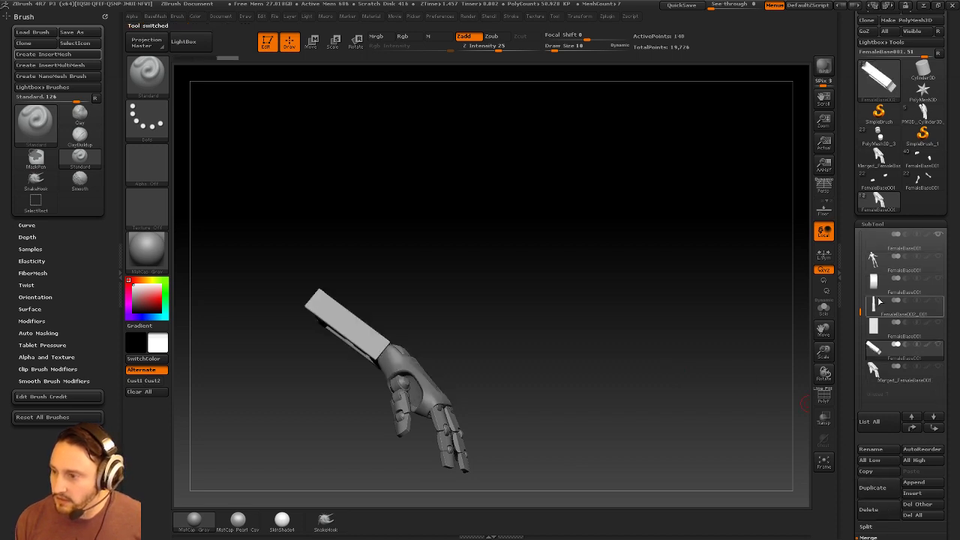
Delete the remaining original hand subtools, including palms, joints and fingers, starting from the first subtool in the list.
left_click(902, 245)
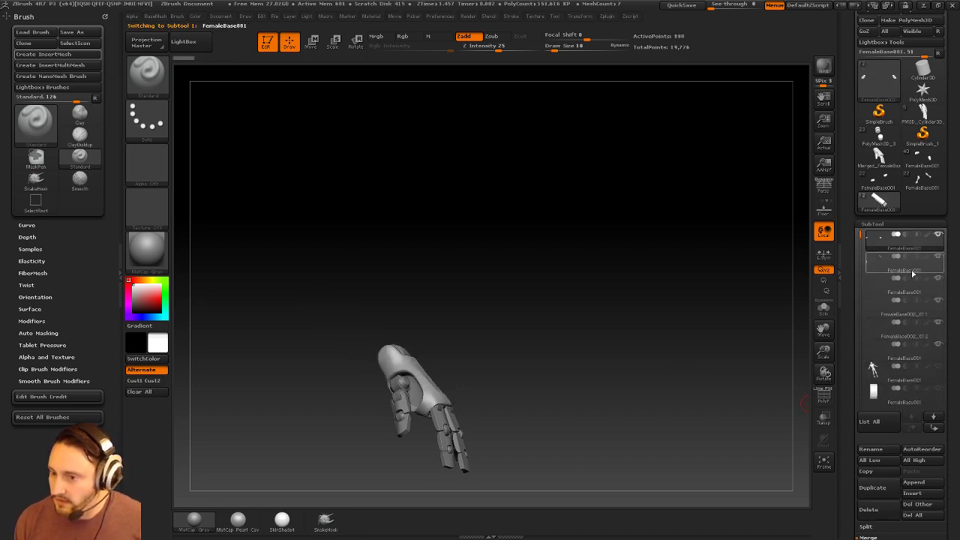
left_click_drag(735, 391, 648, 407)
left_click(880, 510)
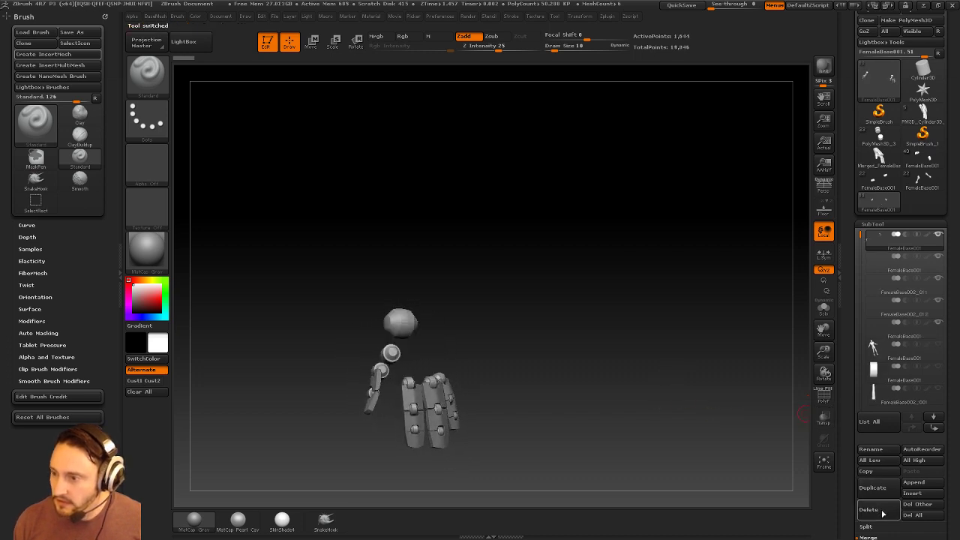
left_click(881, 510)
left_click(883, 510)
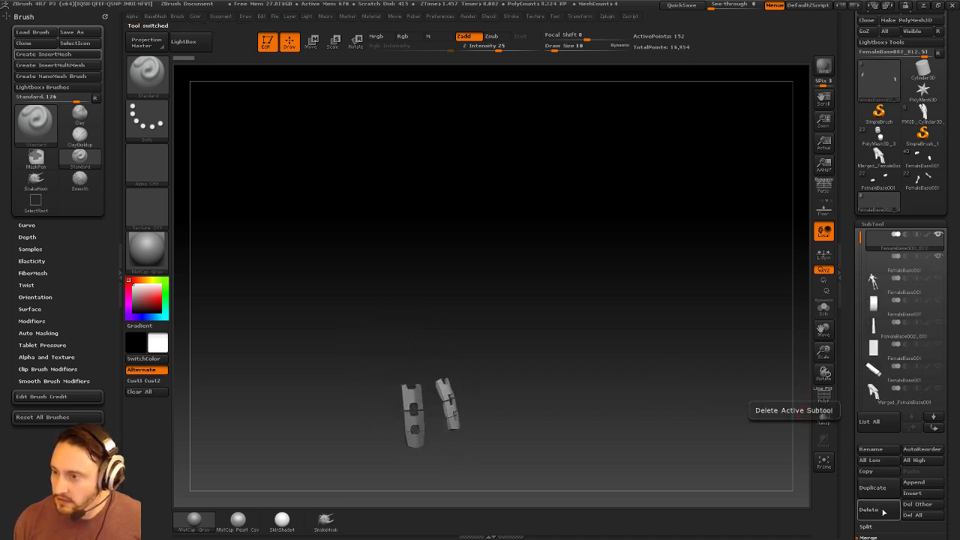
left_click(882, 511)
left_click(883, 511)
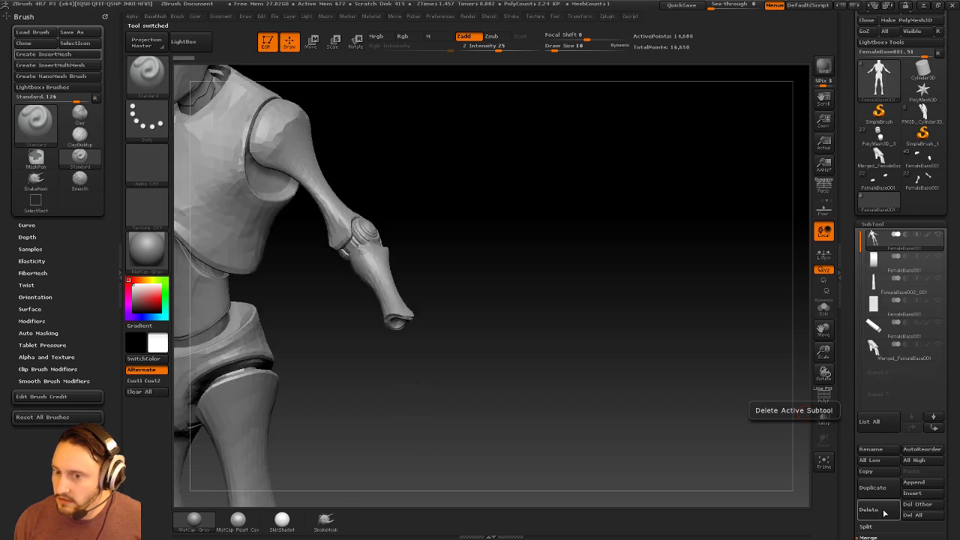
Bring the full figure into front view and switch the brush to ZModeler.
mouse_move(647, 368)
left_mouse_down()
mouse_move(552, 385)
mouse_move(669, 262)
left_mouse_up()
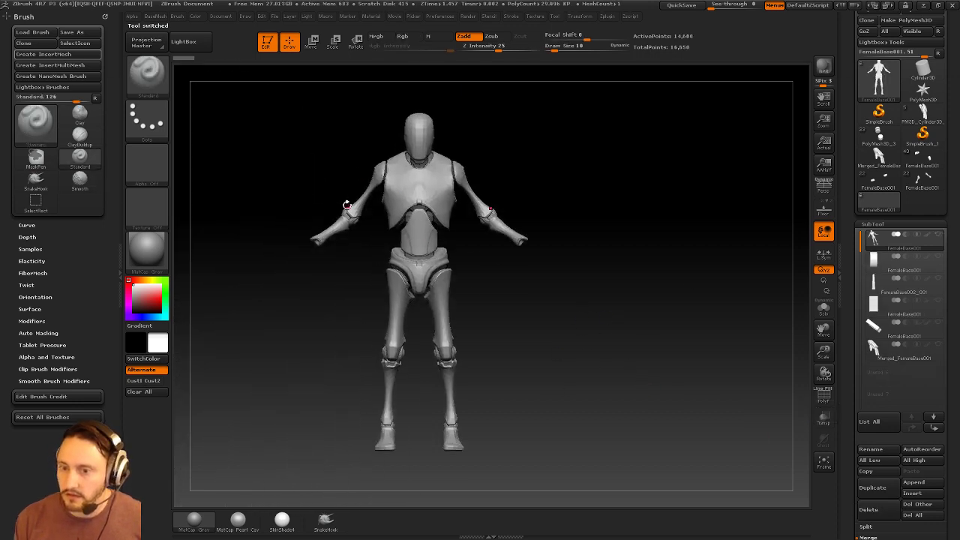
key("b")
key("z")
key("m")
mouse_move(591, 302)
left_mouse_down("alt")
mouse_move(564, 320)
mouse_move(472, 338)
mouse_move(390, 334)
left_mouse_up("alt")
left_click_drag(630, 231, 680, 235, "alt")
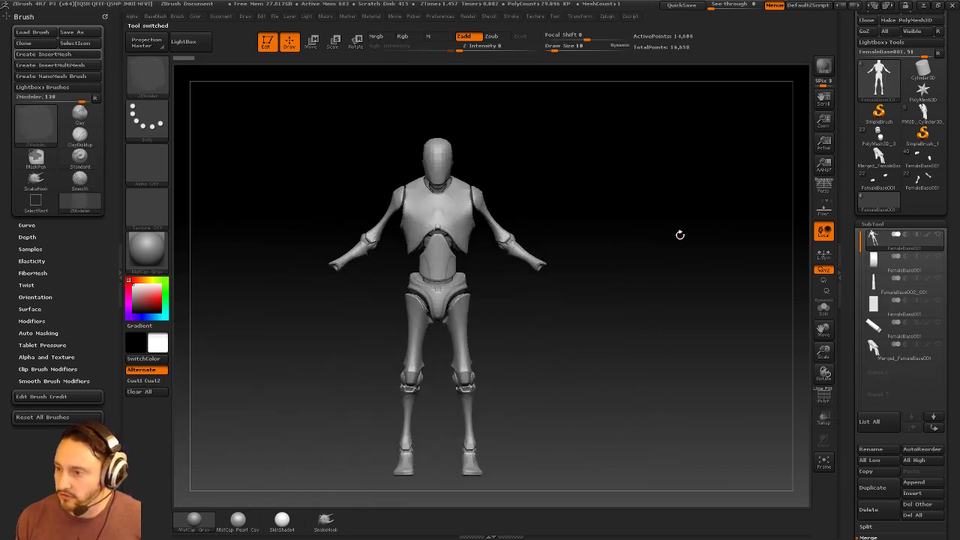
Delete the full-body figure subtool, keeping only the loose limb pieces and the hand.
left_click(885, 515)
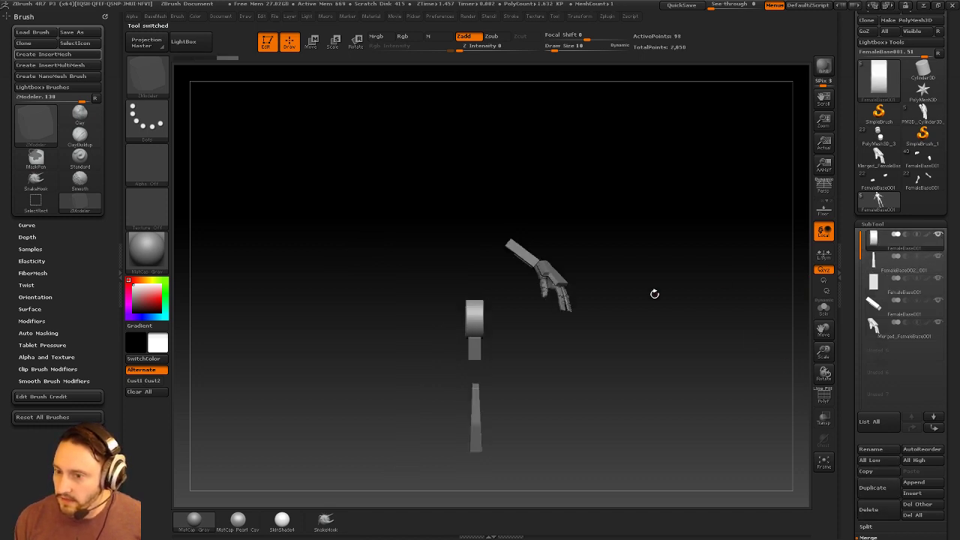
left_click_drag(680, 284, 703, 285)
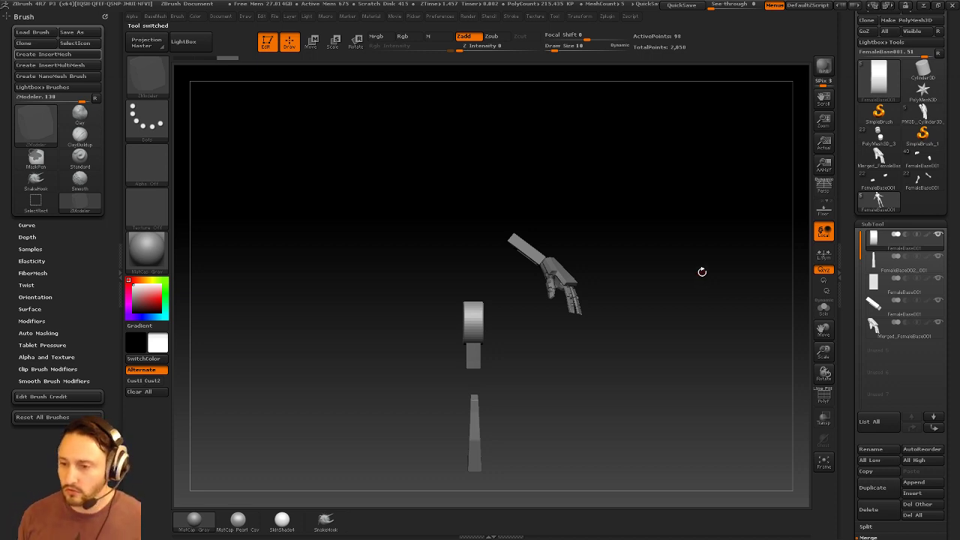
left_click_drag(702, 271, 698, 268)
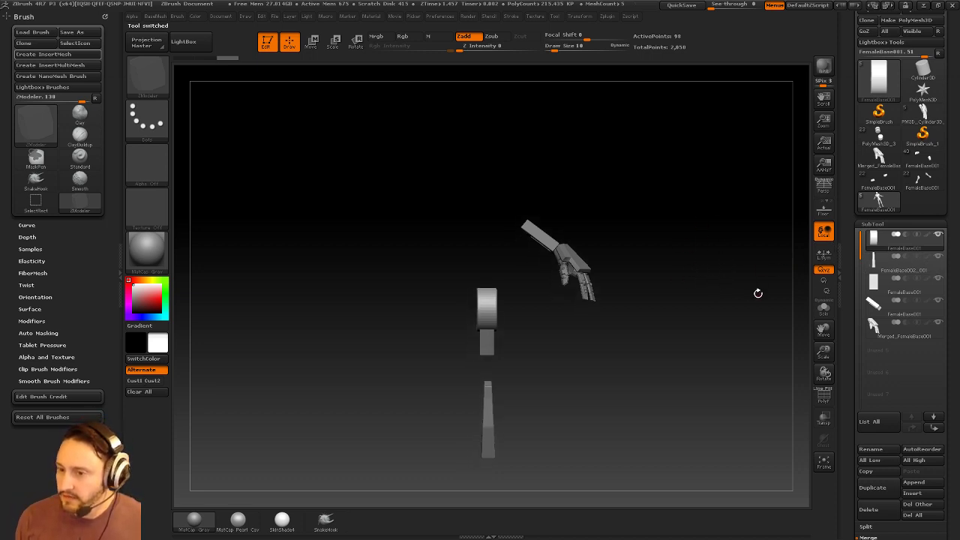
left_click_drag(758, 293, 753, 292)
Switch to the Standard brush at draw size 24 and select the forearm piece above the hand.
key("b")
key("s")
key("t")
key("s")
mouse_move(628, 233)
left_mouse_down()
mouse_move(643, 229)
mouse_move(635, 233)
mouse_move(637, 219)
left_mouse_up()
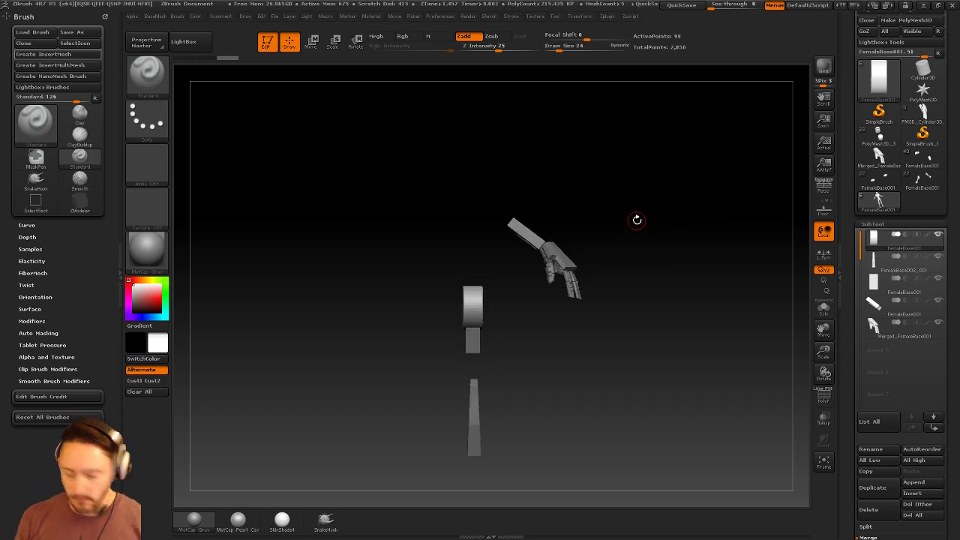
left_click_drag(675, 224, 634, 249)
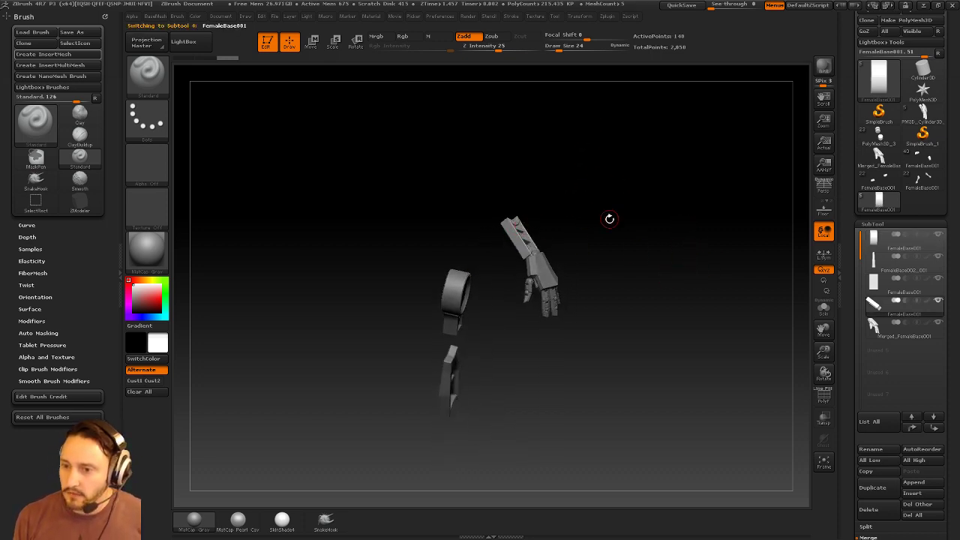
left_click_drag(609, 218, 687, 273)
Step through the subtools from the ring-shaped piece down to the merged hand, checking each one with and without its polyframe.
left_click(874, 239)
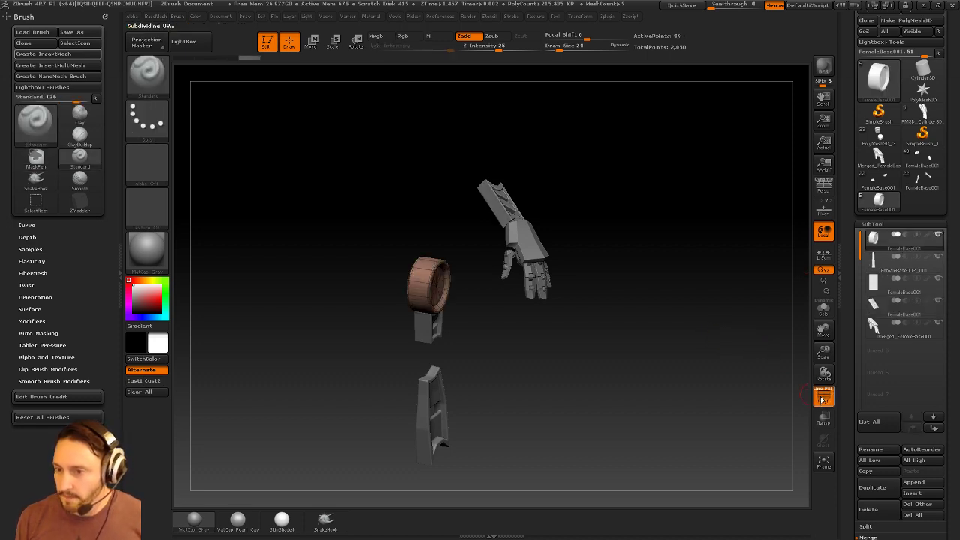
left_click(934, 417)
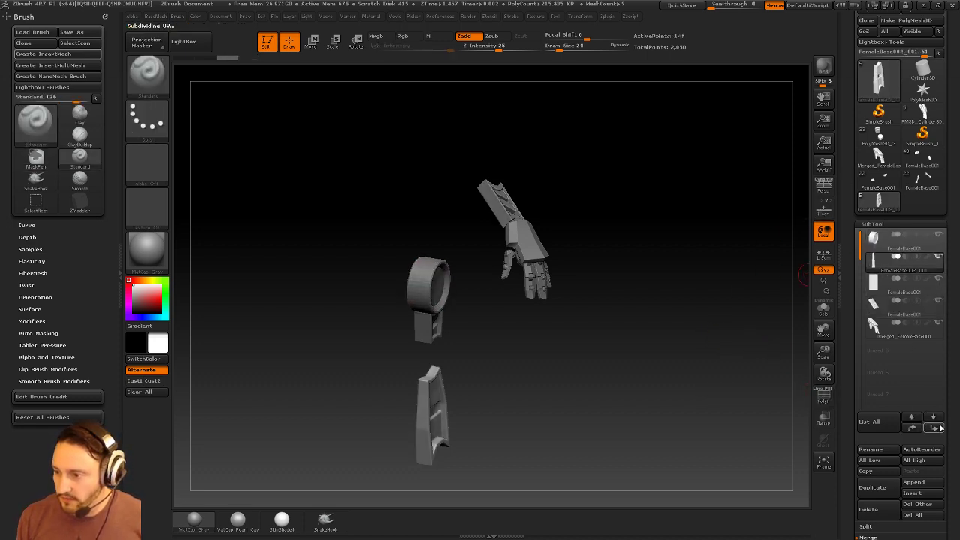
left_click(934, 417)
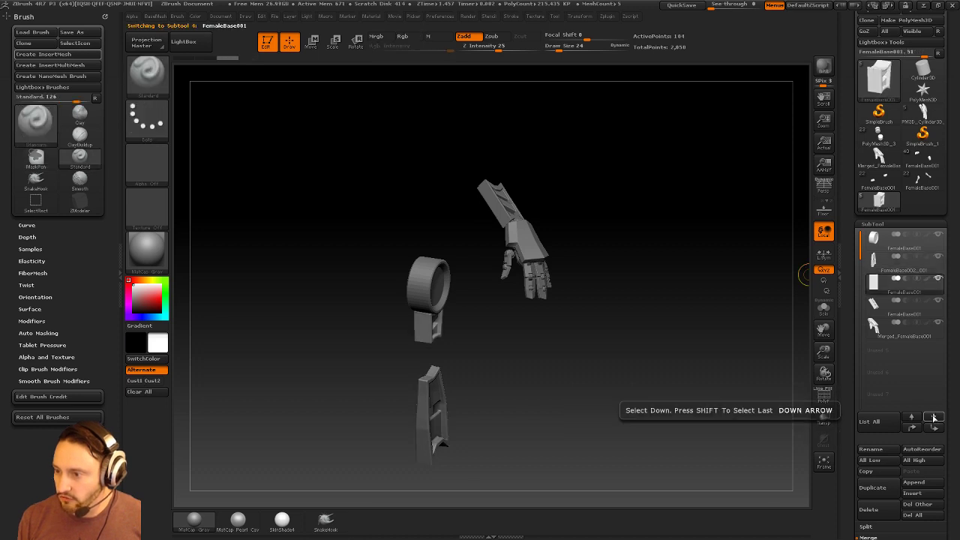
left_click(934, 417)
left_click(934, 418)
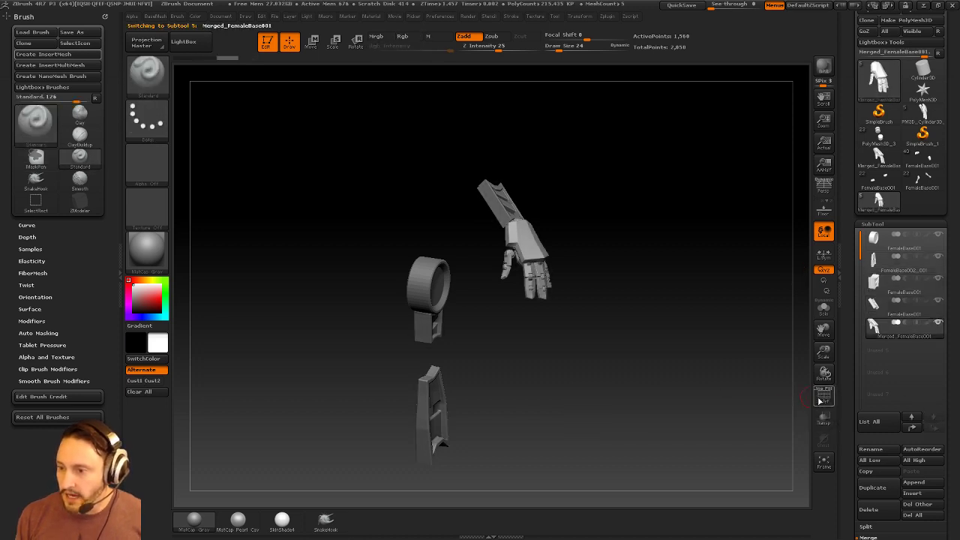
left_click(823, 396)
left_click(825, 397)
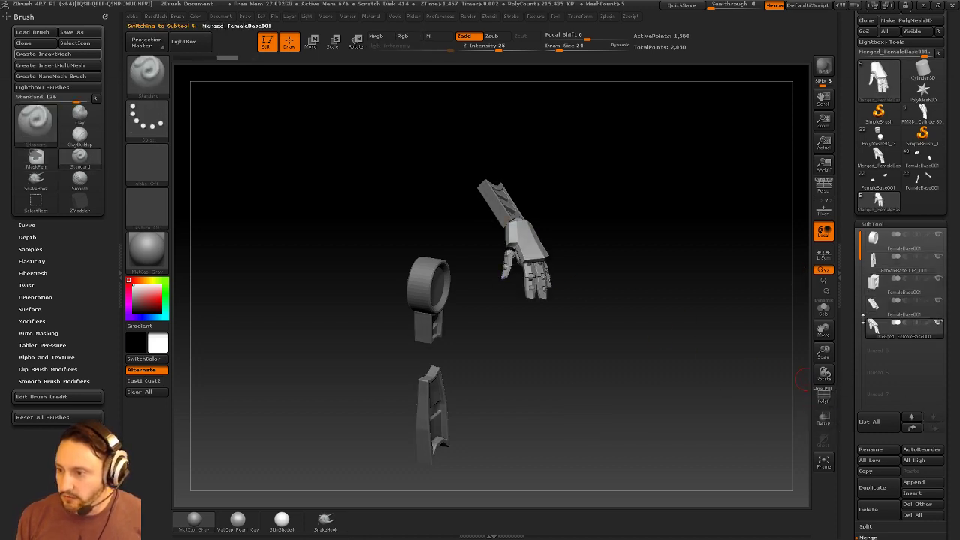
Starting from the ring-shaped first subtool, merge all the limb pieces and the hand into one subtool.
left_click(899, 249)
left_click_drag(849, 376, 849, 366)
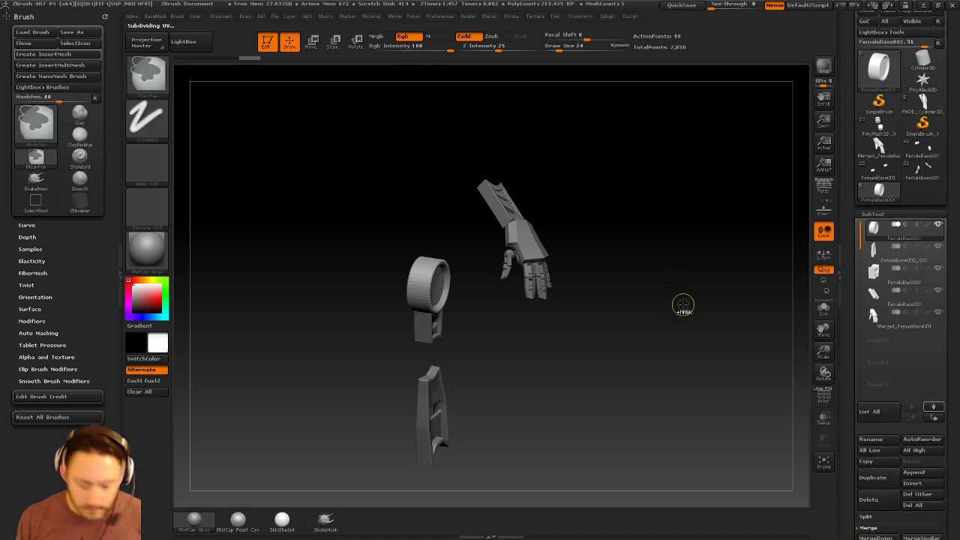
key("ctrl+e")
key("ctrl+e")
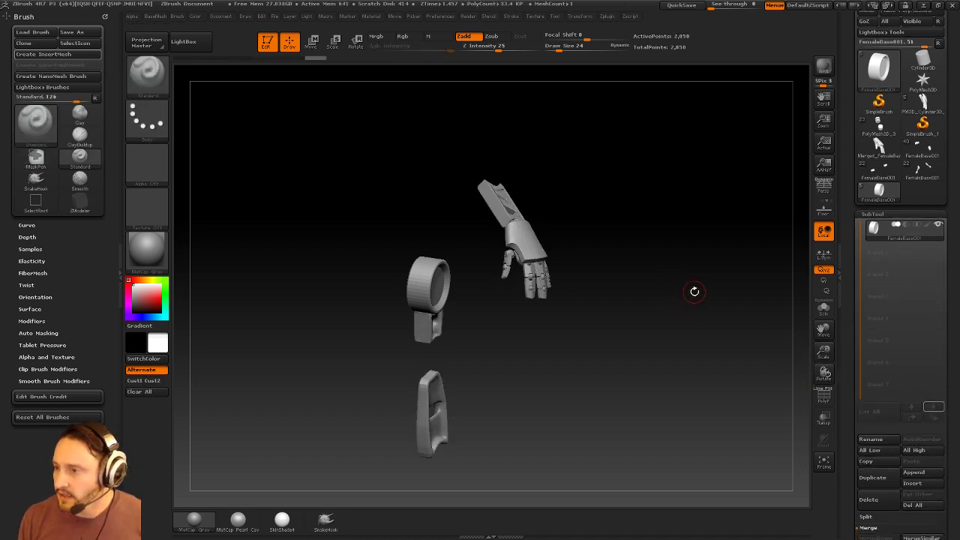
Delete the standalone merged hand tool and return to the merged limb tool.
left_click(880, 148)
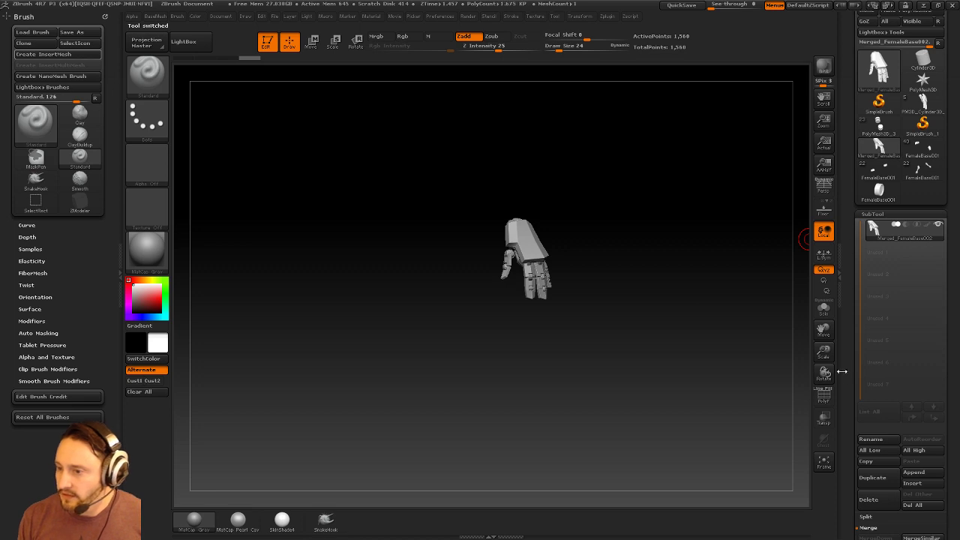
scroll(901, 375, "down", 5)
left_click(884, 343)
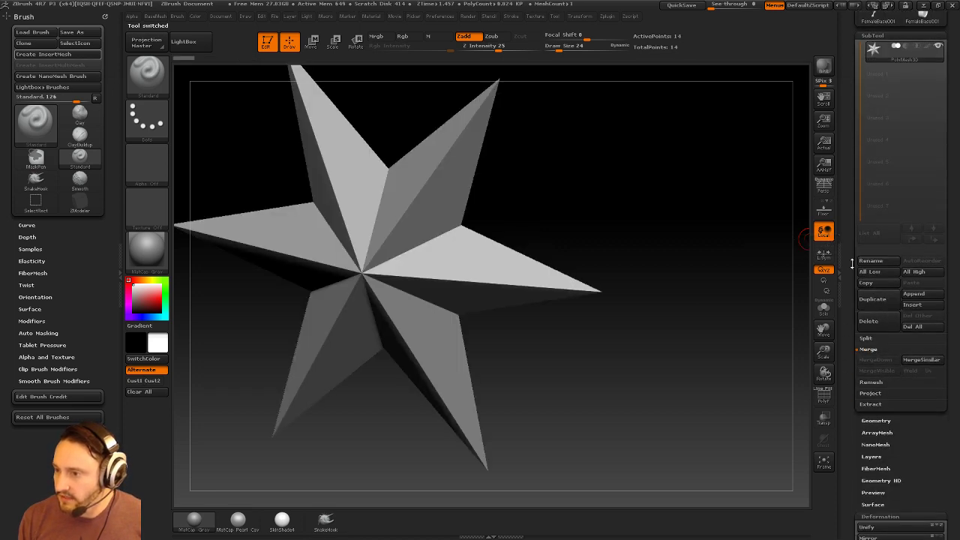
left_click(930, 233)
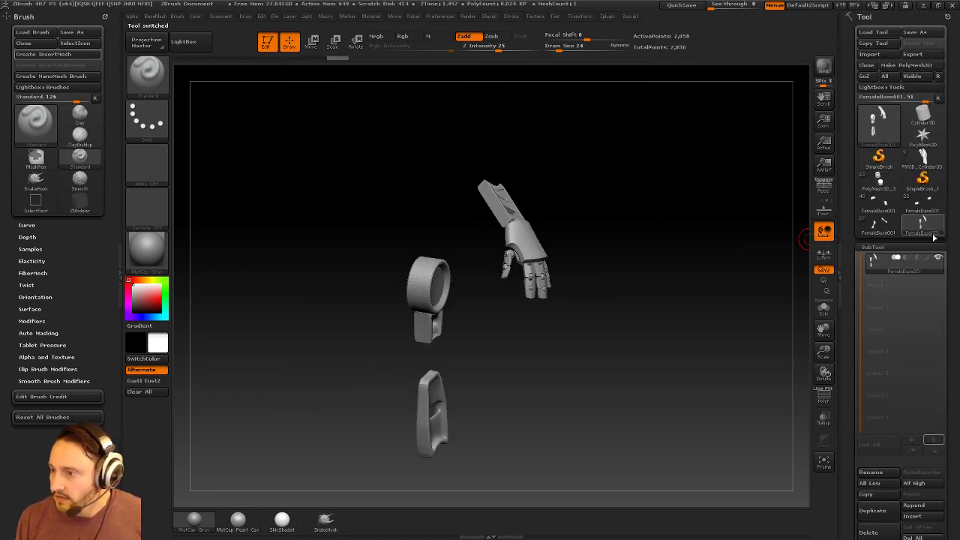
left_click_drag(742, 286, 623, 195)
Switch to the PM3D_Cylinder3D model and append the merged limb tool to it as a subtool.
left_click(936, 168)
left_click_drag(476, 242, 587, 241)
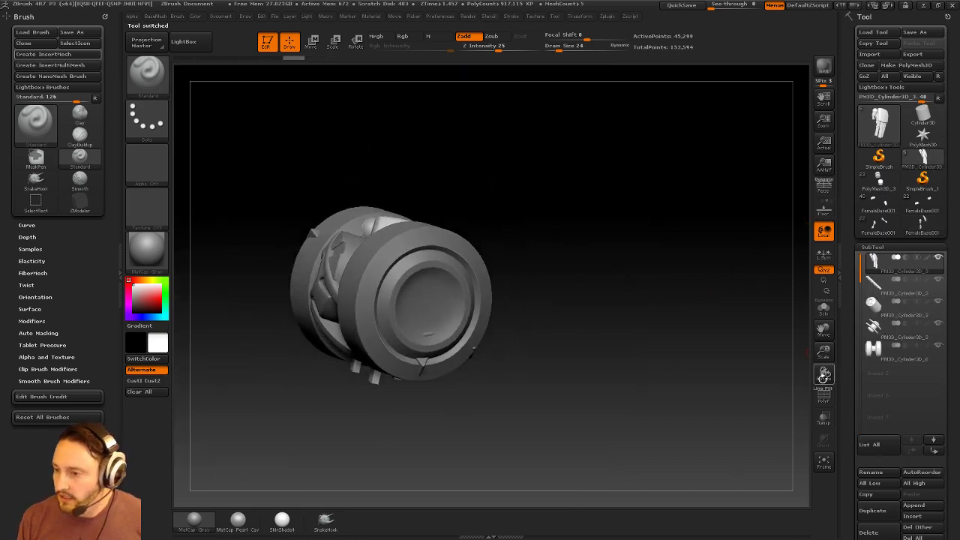
left_click_drag(849, 387, 703, 286)
left_click_drag(639, 256, 682, 271)
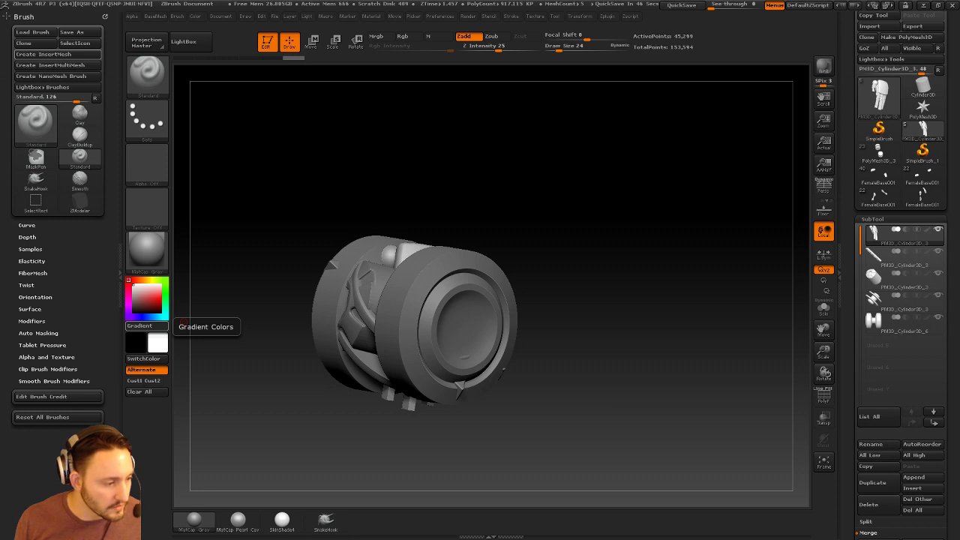
left_click_drag(635, 231, 690, 256)
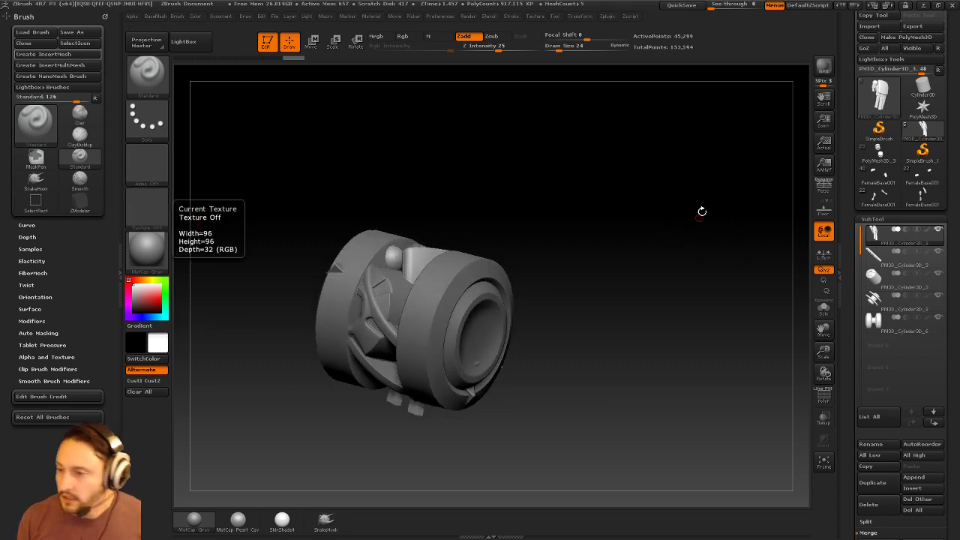
left_click_drag(701, 211, 665, 231)
left_click(915, 478)
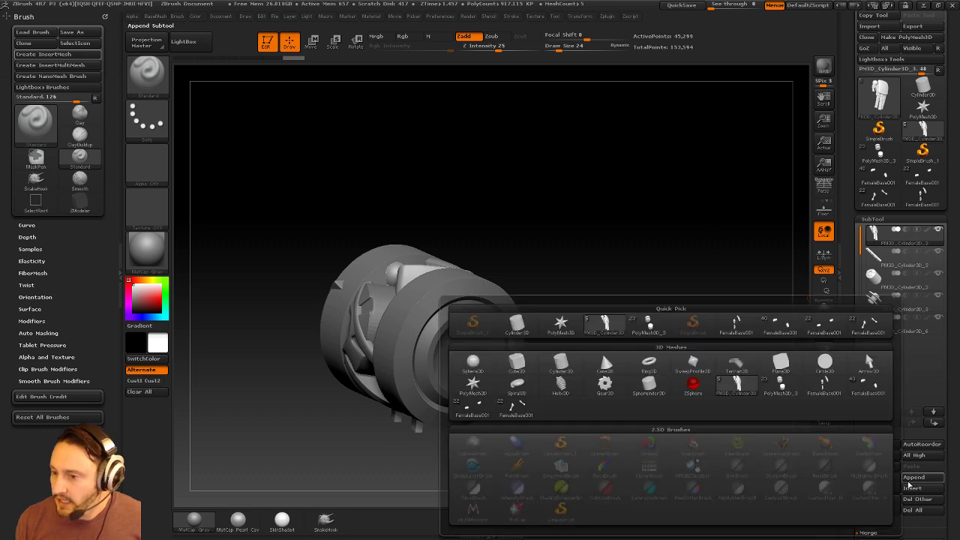
left_click(835, 391)
Select the appended limb subtool, show its polyframe, and split it into separate subtools by polygroup.
left_click_drag(690, 348, 732, 266)
left_click(901, 354)
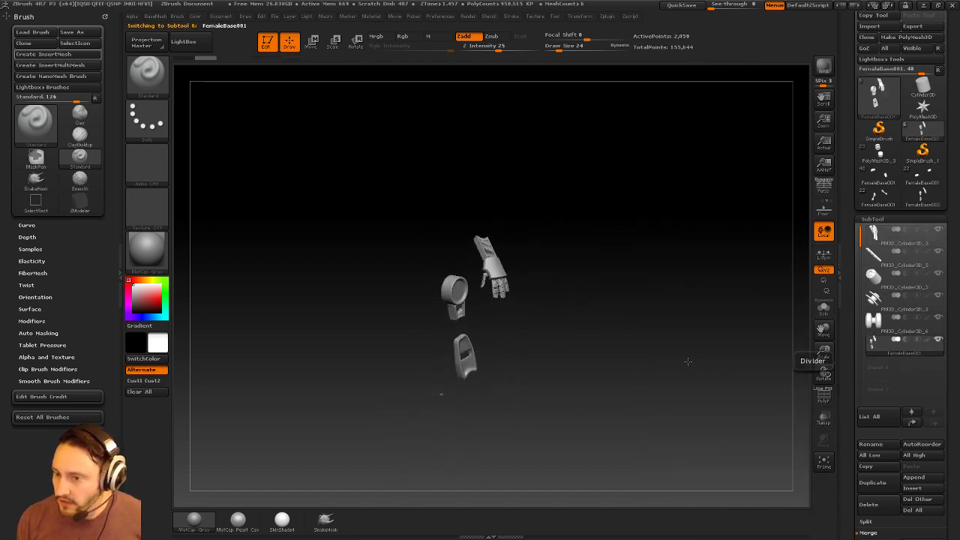
left_click_drag(685, 363, 692, 427, "alt")
left_click_drag(848, 409, 846, 321)
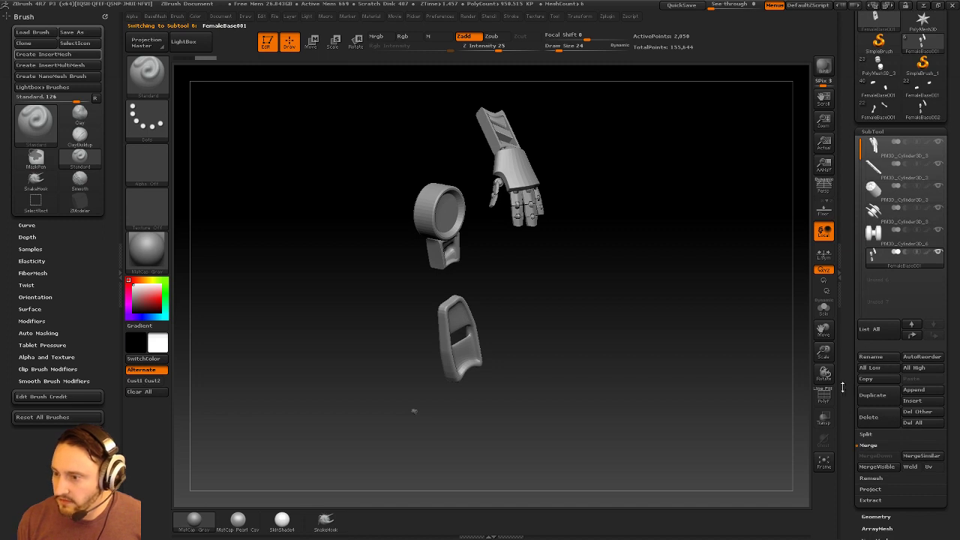
left_click(824, 395)
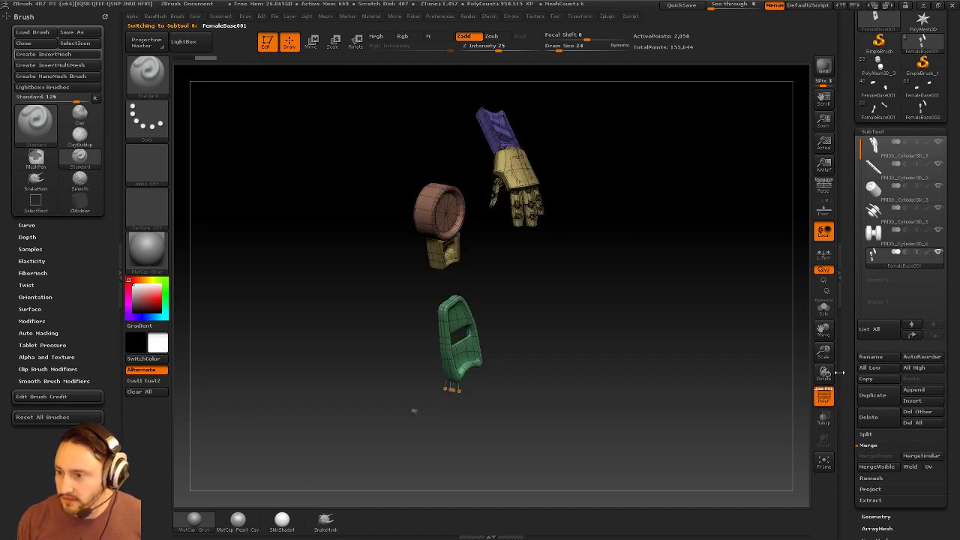
left_click(866, 433)
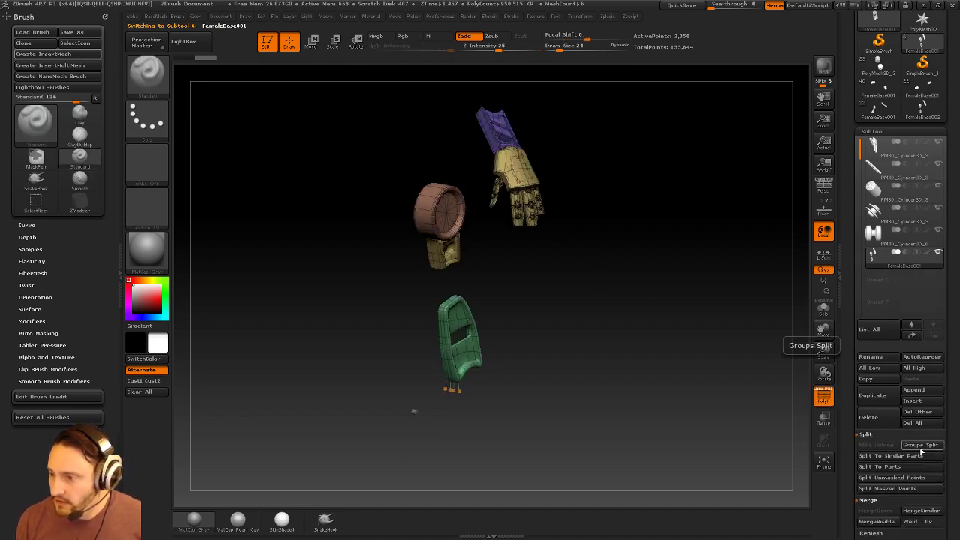
left_click(913, 450)
left_click(900, 467)
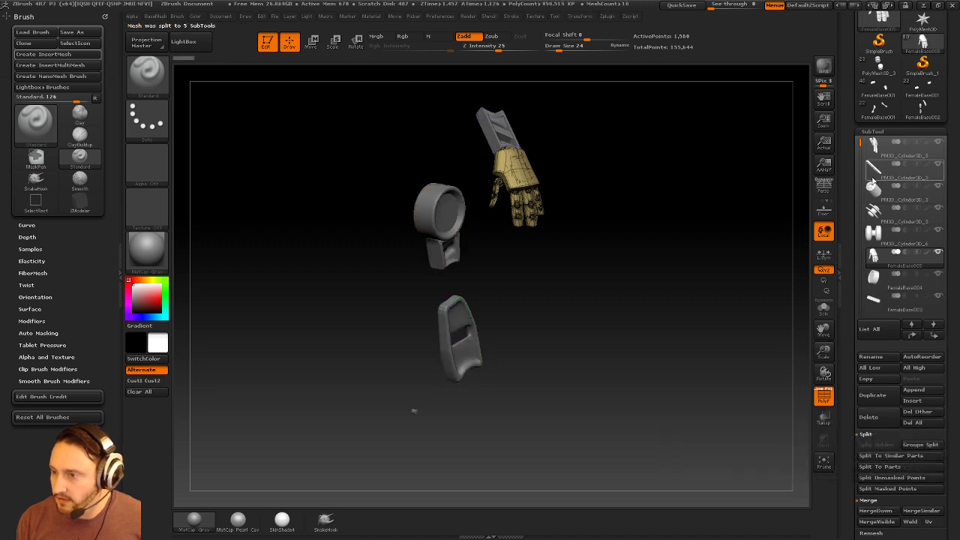
Apply the Unify deformation to the hand subtool and repeat it on the other subtools.
mouse_move(889, 210)
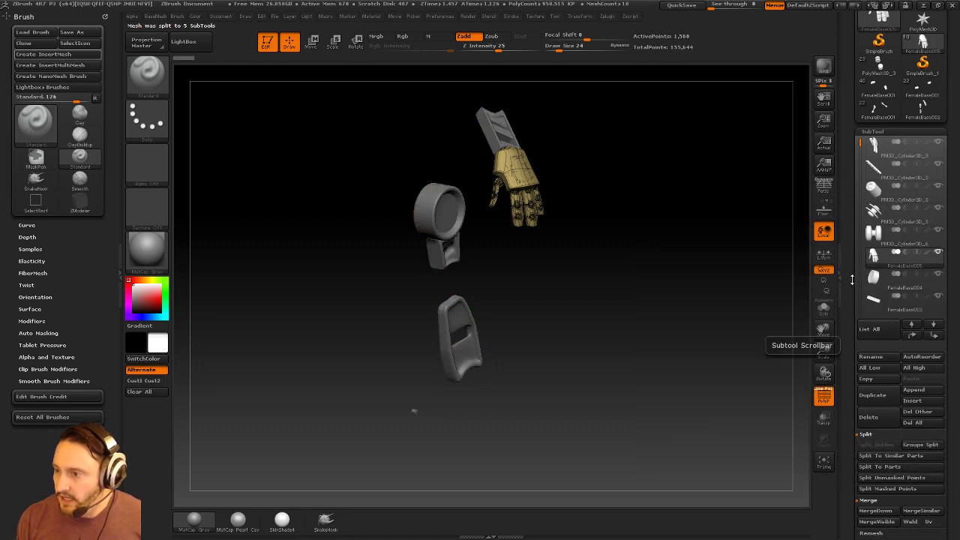
scroll(851, 338, "down", 3)
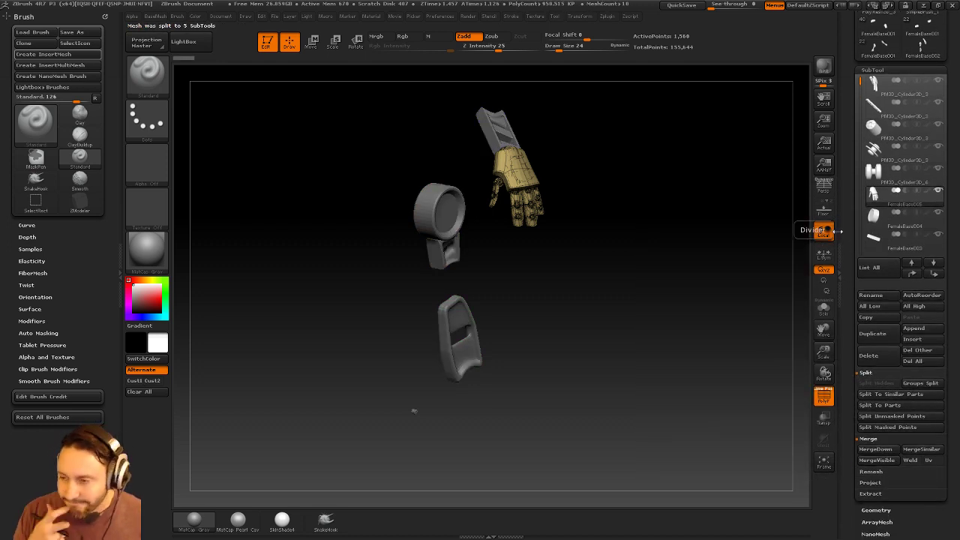
scroll(870, 285, "down", 15)
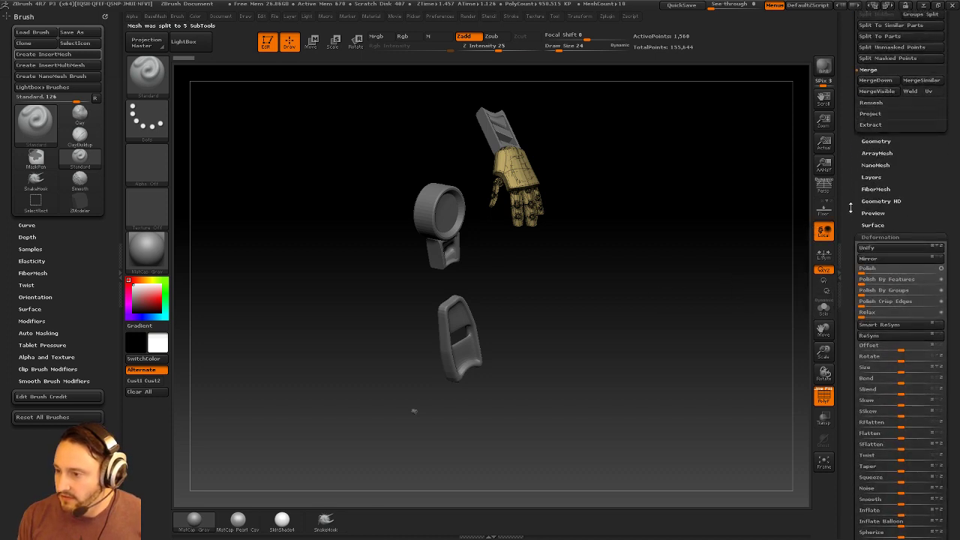
left_click(885, 248)
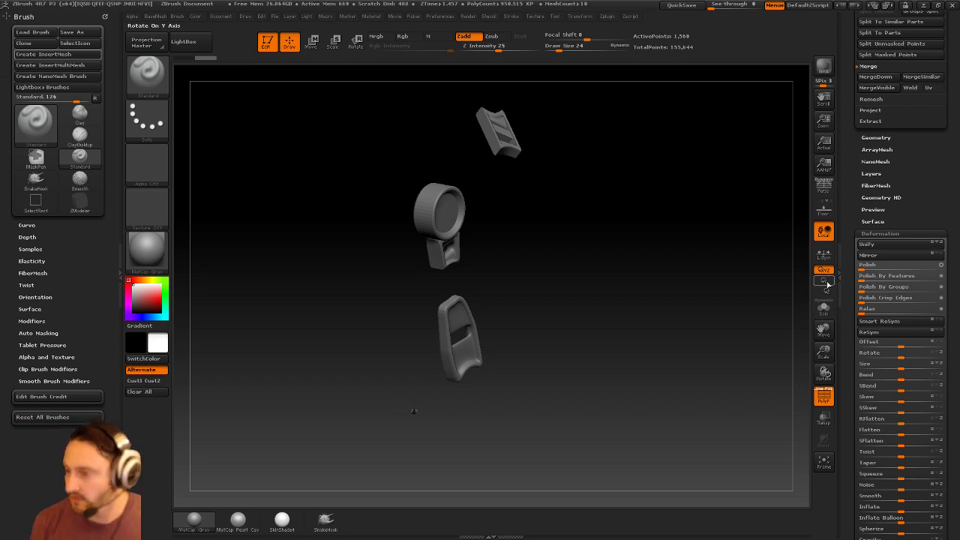
left_click_drag(848, 340, 853, 235)
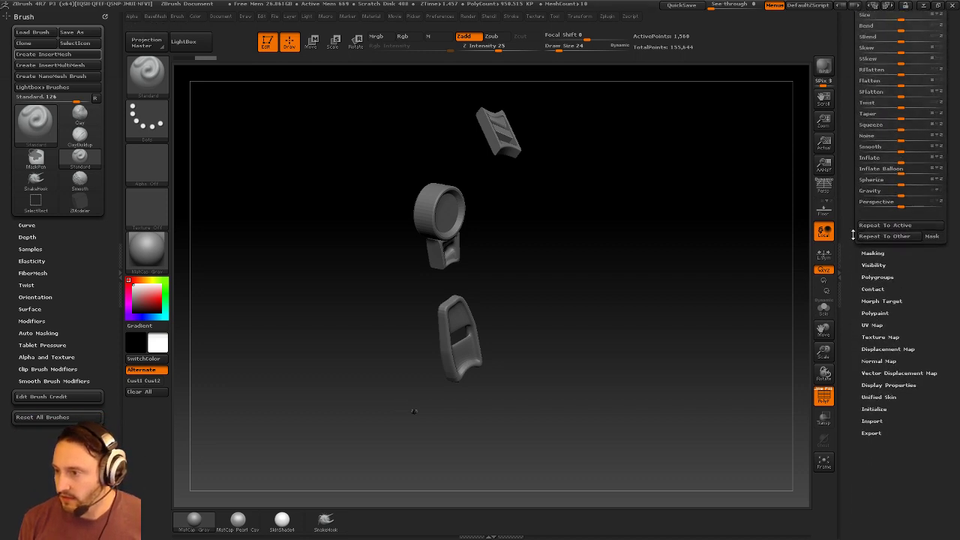
left_click(889, 237)
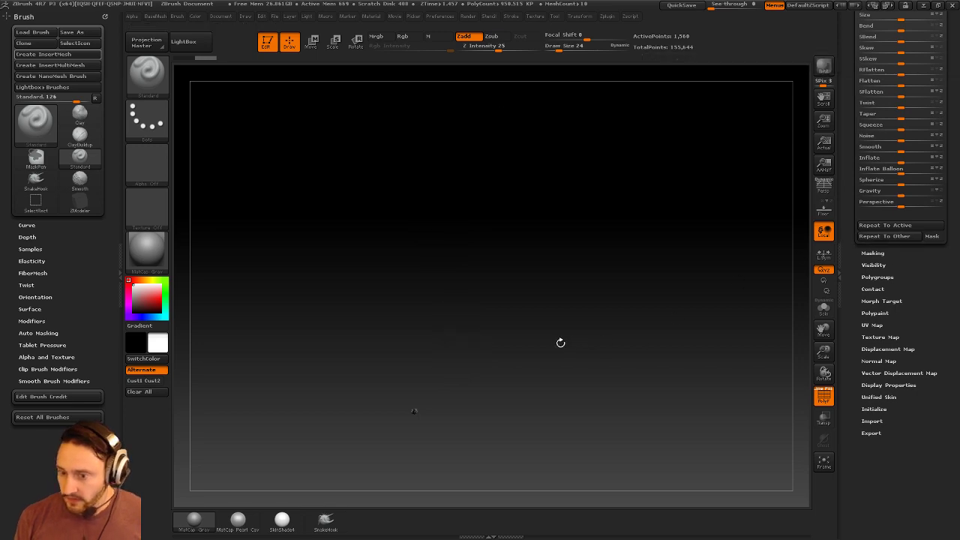
key("f")
left_click_drag(716, 328, 664, 347, "alt")
left_click_drag(863, 302, 860, 435)
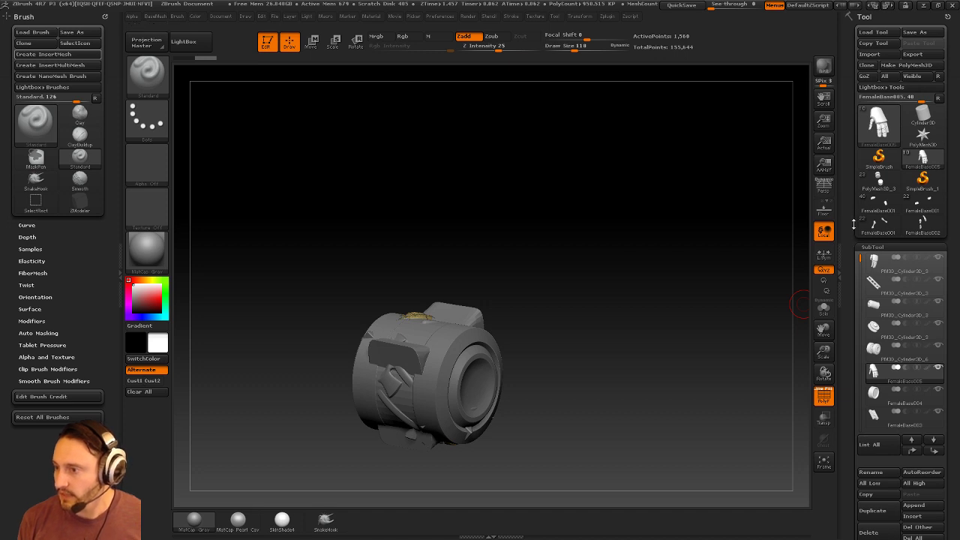
left_click_drag(854, 224, 852, 152)
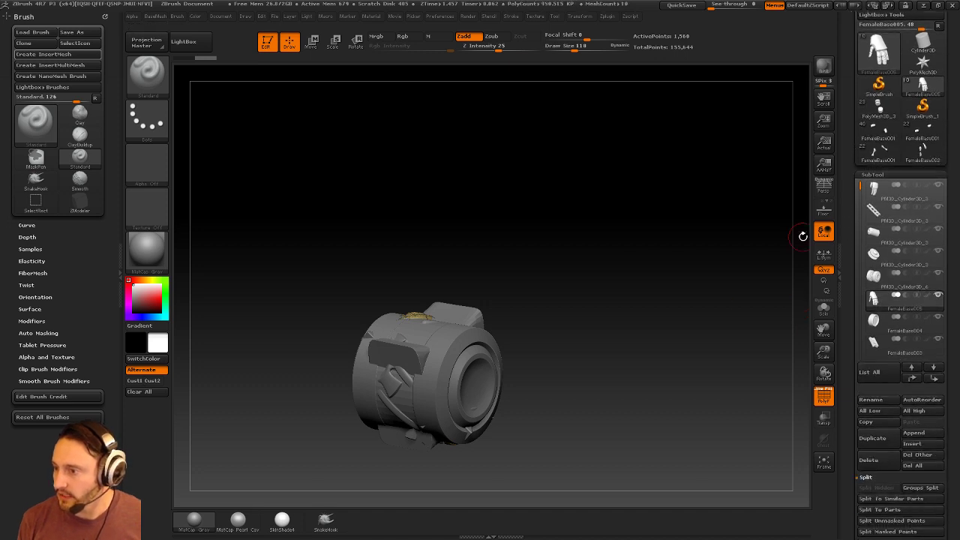
Switch to the PolyMesh3D_3 barrel robot and, at draw size 93, pick out its upper-arm and eyeball subtools for inspection.
left_click(880, 109)
mouse_move(663, 254)
left_mouse_down()
mouse_move(653, 215)
mouse_move(703, 323)
mouse_move(716, 225)
mouse_move(600, 255)
mouse_move(703, 230)
mouse_move(668, 250)
mouse_move(740, 247)
mouse_move(615, 237)
mouse_move(632, 302)
left_mouse_up()
key("s")
left_click(611, 241)
left_click(545, 256, "alt")
left_click_drag(541, 193, 537, 239)
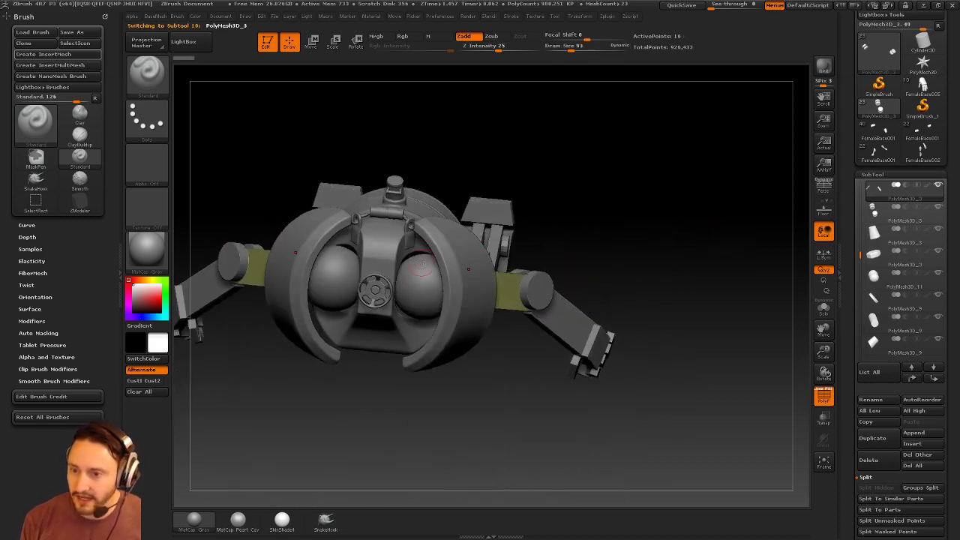
left_click(415, 278, "alt")
mouse_move(565, 279)
left_mouse_down()
mouse_move(589, 185)
mouse_move(571, 159)
mouse_move(626, 188)
mouse_move(568, 195)
mouse_move(655, 198)
mouse_move(673, 259)
left_mouse_up()
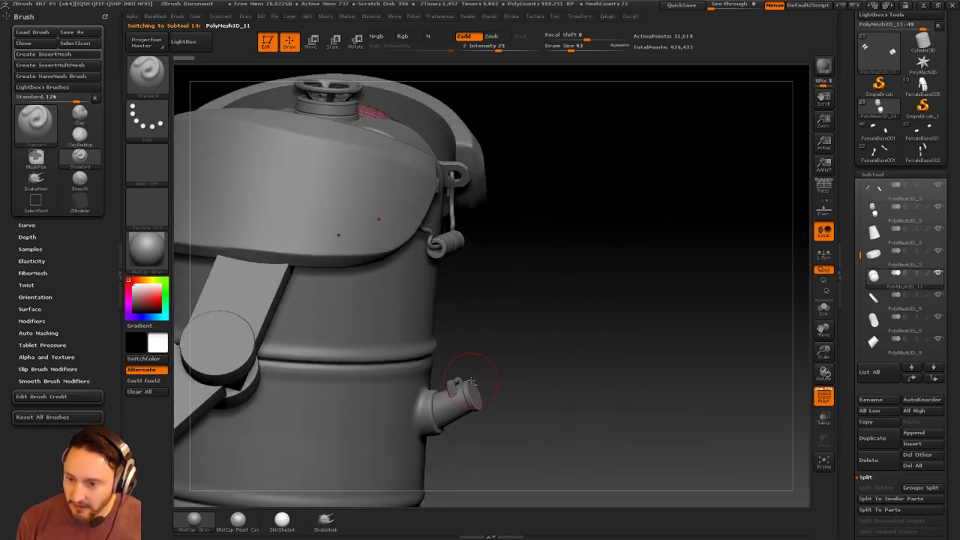
Reduce the draw size to 72 and pick the separate subtools forming the small spout on the side of the barrel body.
left_click(449, 404, "alt")
left_click_drag(517, 373, 495, 324)
key("s")
left_click(475, 398, "alt")
left_click_drag(575, 291, 504, 306)
left_click(458, 381, "alt")
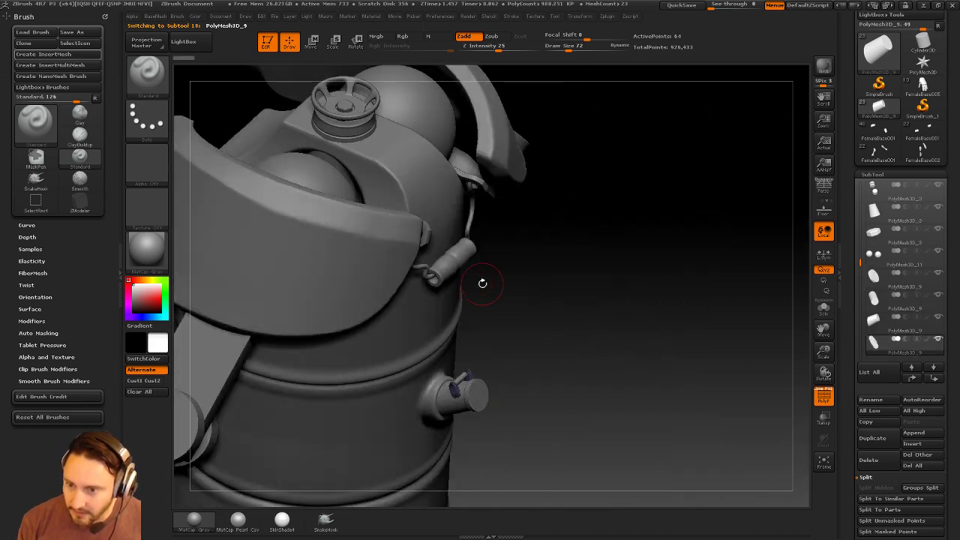
Pick out the hanging canister and its cord, set the draw size to 42, and pick the wheel above the barrel for inspection.
left_click(455, 262, "alt")
left_click_drag(624, 274, 564, 264)
left_click(424, 338, "alt")
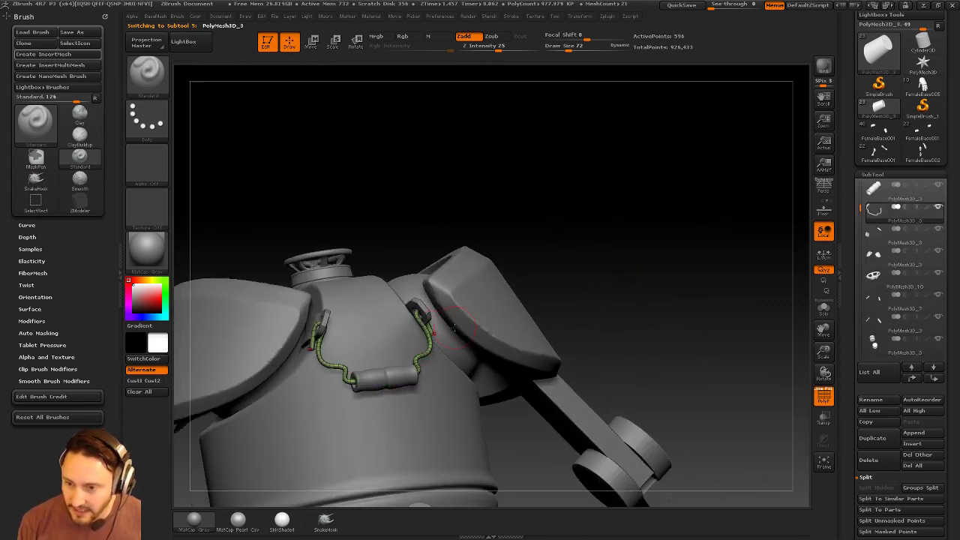
mouse_move(630, 246)
left_mouse_down()
mouse_move(668, 276)
mouse_move(671, 242)
mouse_move(647, 265)
mouse_move(672, 212)
mouse_move(604, 280)
mouse_move(607, 293)
mouse_move(637, 144)
mouse_move(658, 208)
mouse_move(675, 203)
mouse_move(628, 178)
mouse_move(648, 180)
mouse_move(623, 195)
mouse_move(641, 212)
mouse_move(662, 210)
left_mouse_up()
key("s")
left_click(477, 322, "alt")
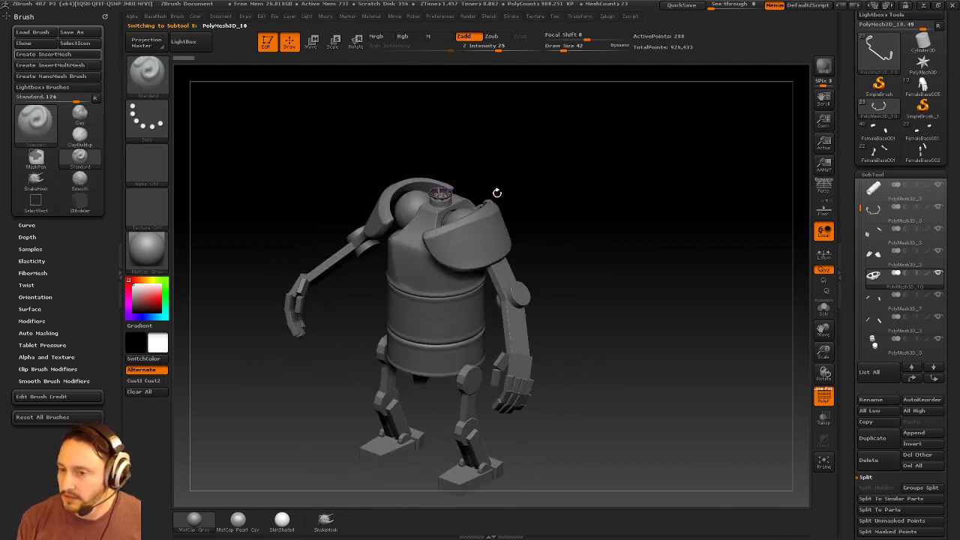
Select the large barrel body subtool from the front and delete it.
left_click_drag(599, 234, 667, 230, "shift")
left_click(480, 306, "alt")
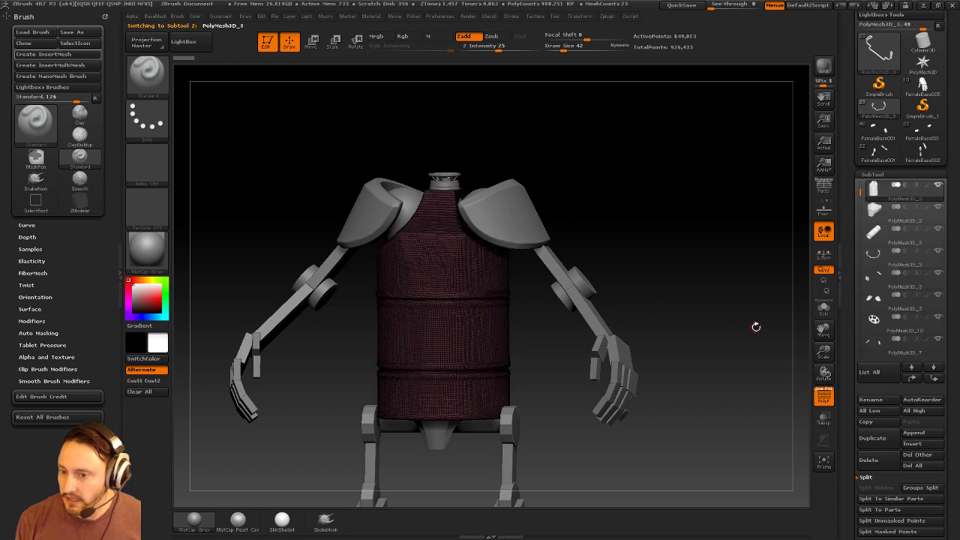
left_click_drag(847, 382, 848, 342)
left_click(876, 398)
left_click_drag(707, 292, 672, 295)
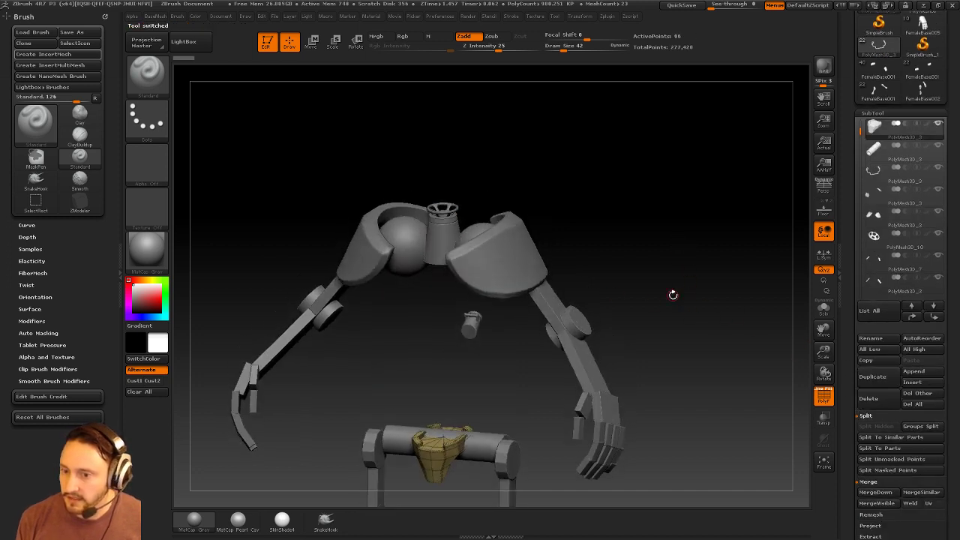
Delete the shoulder armour plates, the shoulder spheres and the neck cone beneath the wheel.
left_click(525, 281, "alt")
left_click(875, 428)
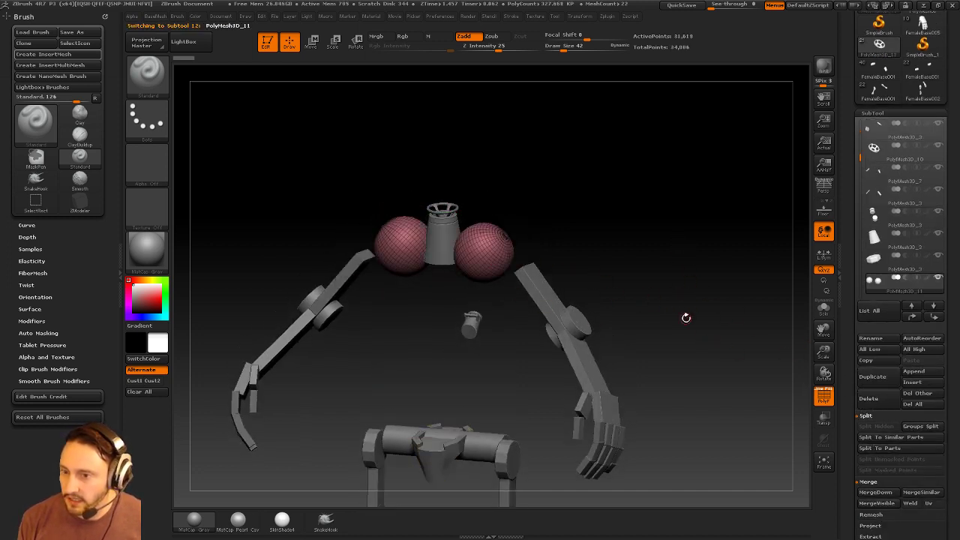
left_click(881, 405)
left_click_drag(712, 356, 642, 265, "alt")
left_click(440, 180, "alt")
left_click_drag(636, 177, 664, 216, "alt")
left_click(869, 398)
Delete the round elbow joints and the upper-arm blocks.
left_click_drag(723, 298, 531, 251)
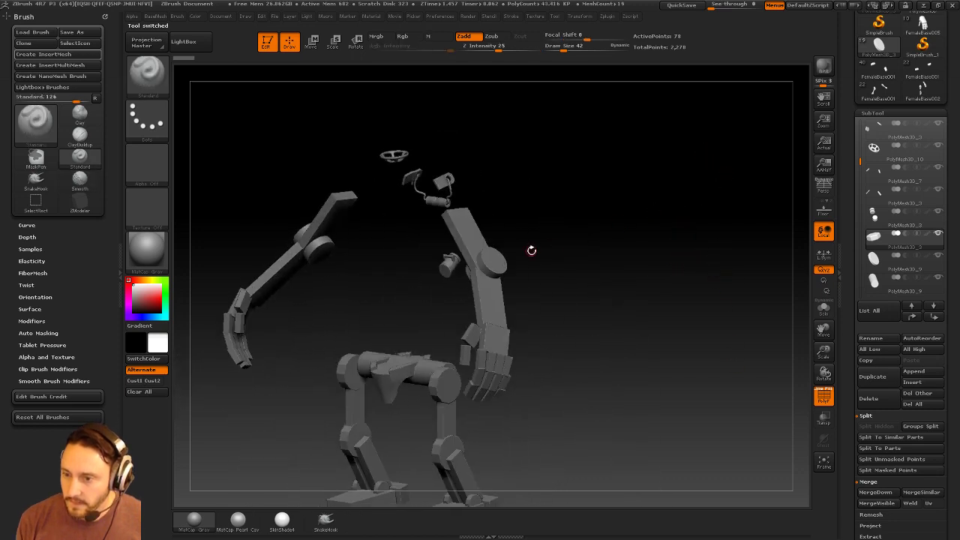
left_click(489, 249, "alt")
left_click_drag(687, 272, 719, 211)
left_click(870, 398)
left_click(504, 179, "alt")
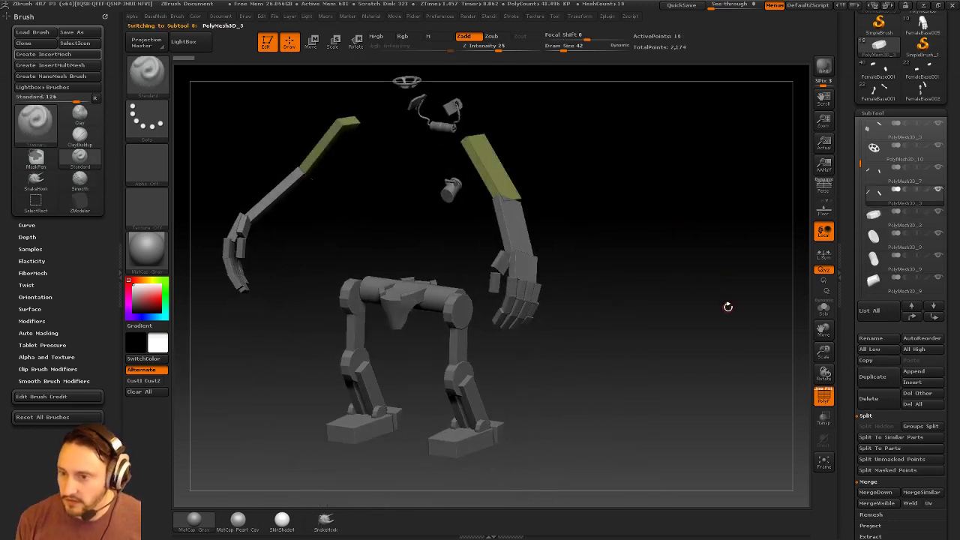
left_click(876, 398)
Delete the palm and finger segment subtools of both hands and the cylinder running through the hips.
left_click(518, 260, "alt")
left_click(882, 400)
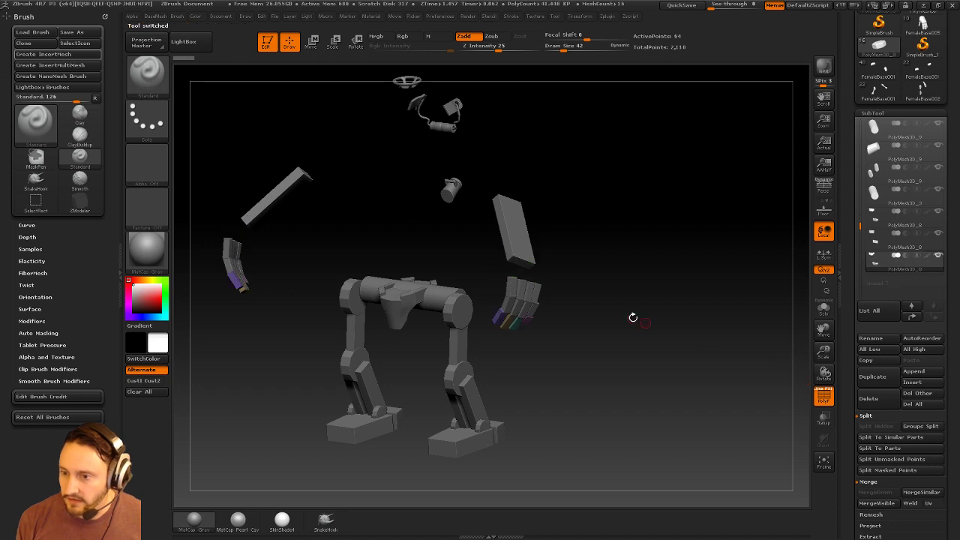
left_click_drag(592, 307, 594, 304, "alt")
left_click(861, 401)
left_click(867, 399)
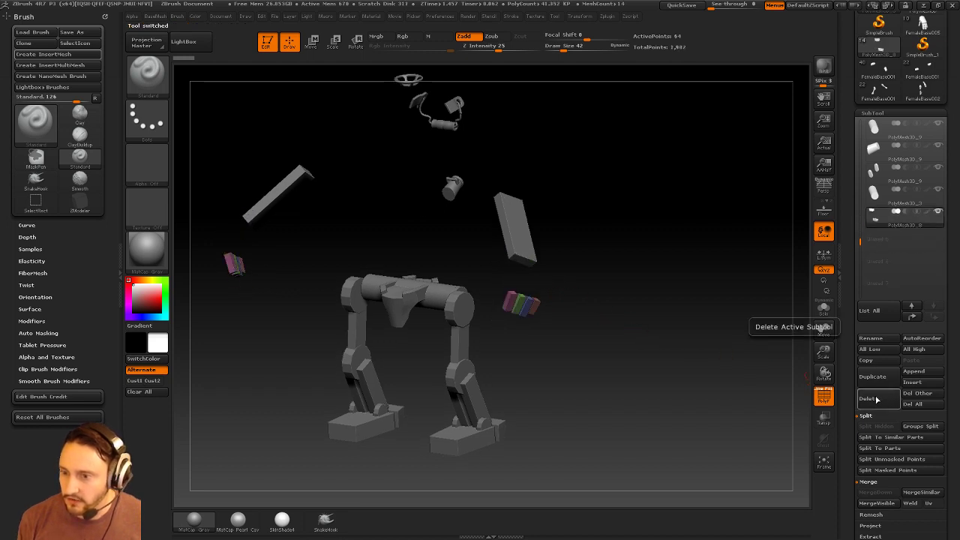
left_click(873, 398)
left_click(871, 400)
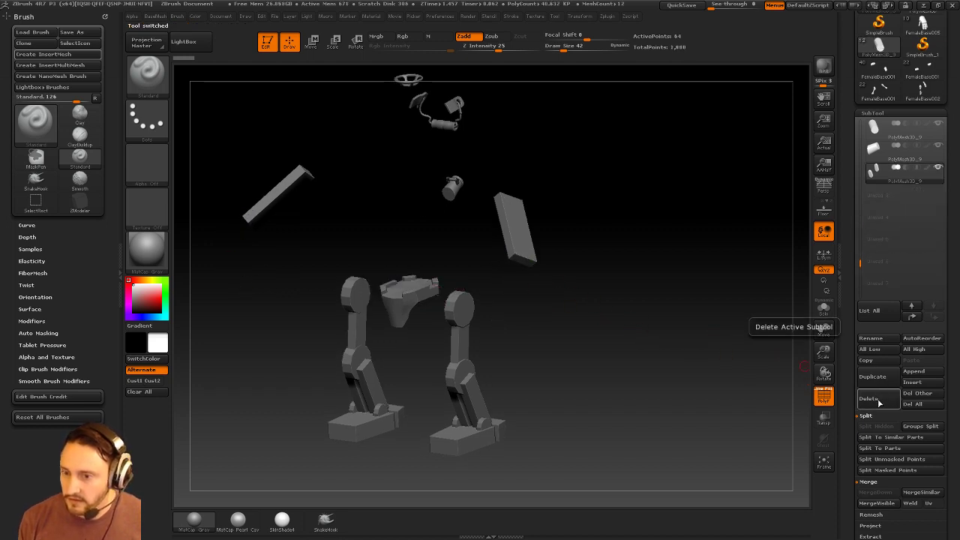
Delete the pelvis and the remaining leg and forearm subtools, leaving only the small accessories.
left_click(476, 306, "alt")
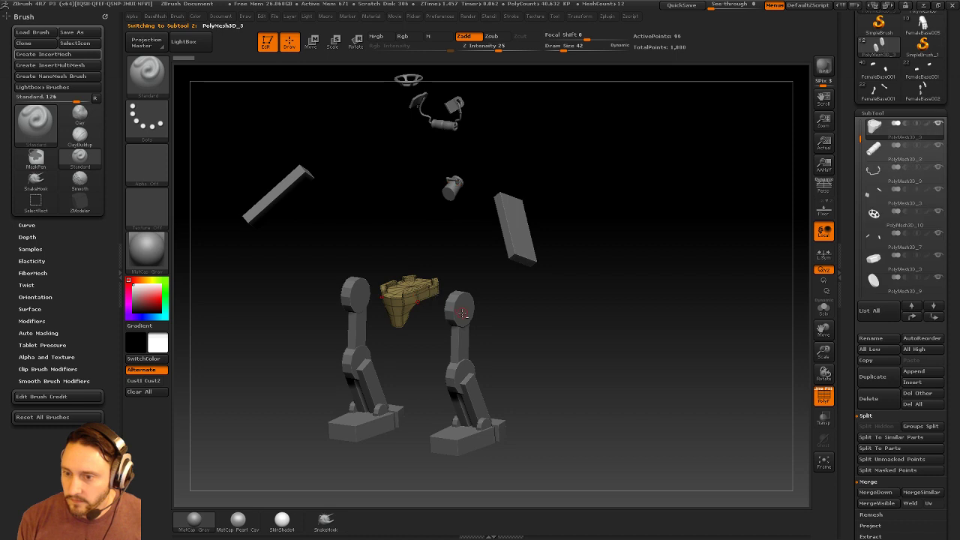
left_click(869, 400)
left_click(876, 399)
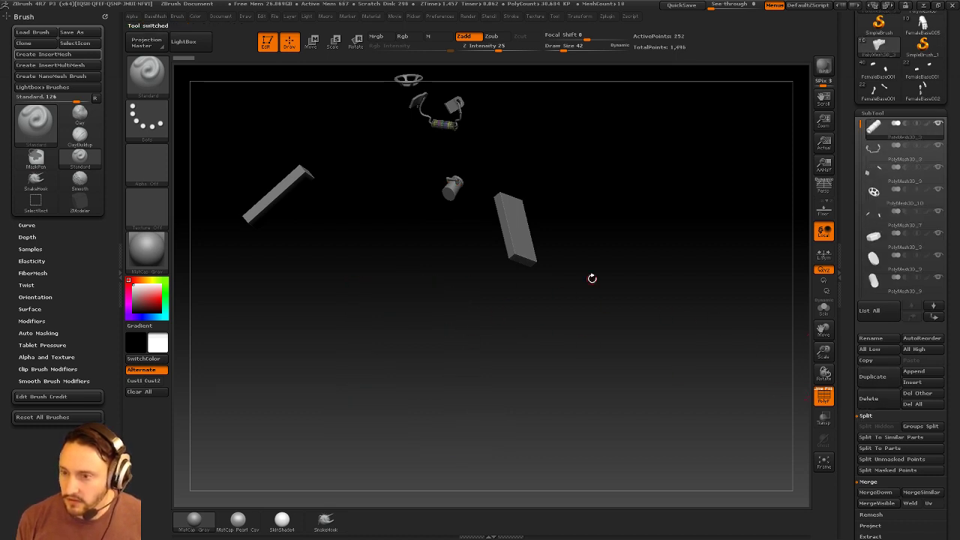
left_click(523, 241, "alt")
left_click_drag(654, 233, 667, 340, "alt")
left_click(882, 401)
Inspect the canister and its cord by picking each subtool and viewing its polygroups.
left_click_drag(621, 181, 622, 340, "alt")
left_click(506, 346, "alt")
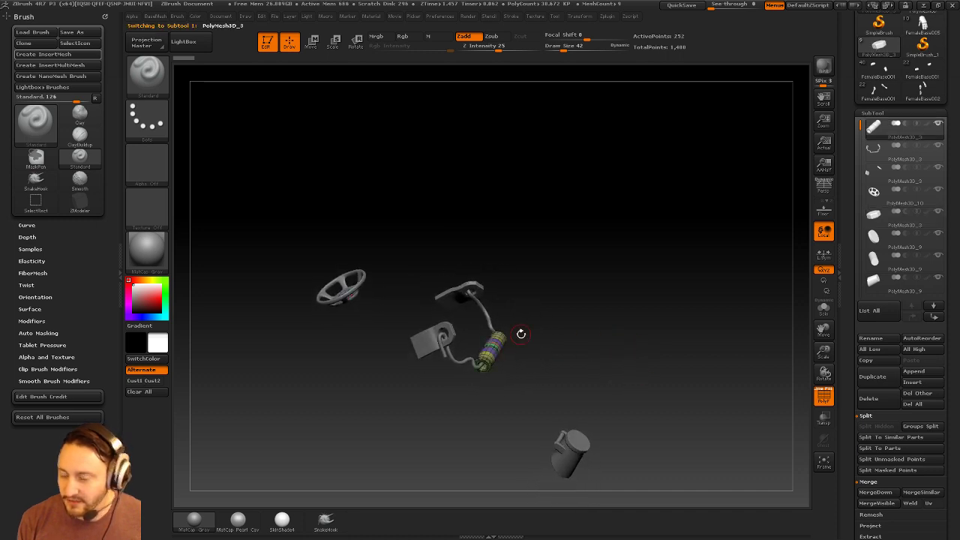
left_click_drag(601, 278, 601, 315)
left_click(478, 322, "alt")
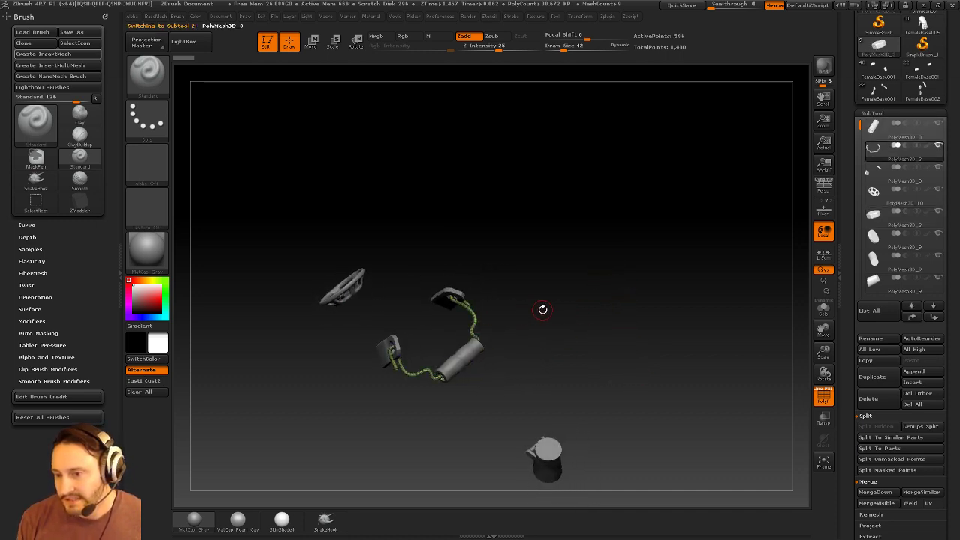
left_click_drag(544, 310, 563, 351)
Pick the parts of the small barrel spout and delete all of its subtools.
left_click(560, 457, "alt")
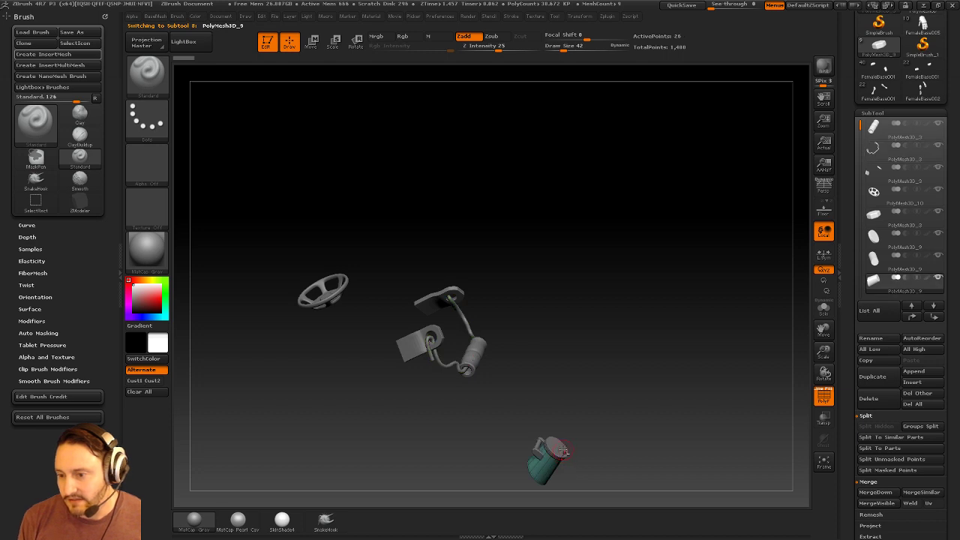
left_click(561, 449, "alt")
left_click_drag(717, 411, 697, 347, "alt")
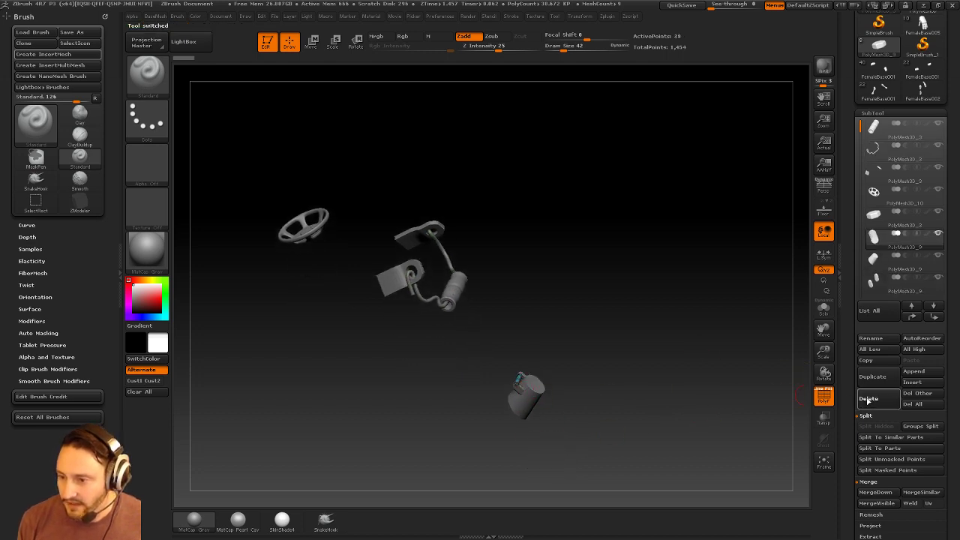
left_click(868, 401)
left_click(870, 401)
left_click(871, 401)
Delete the canister's cord and the two mounting brackets, keeping the canister itself.
left_click_drag(604, 266, 609, 304, "alt")
left_click_drag(609, 304, 601, 348)
left_click(531, 335, "alt")
left_click_drag(600, 349, 616, 339)
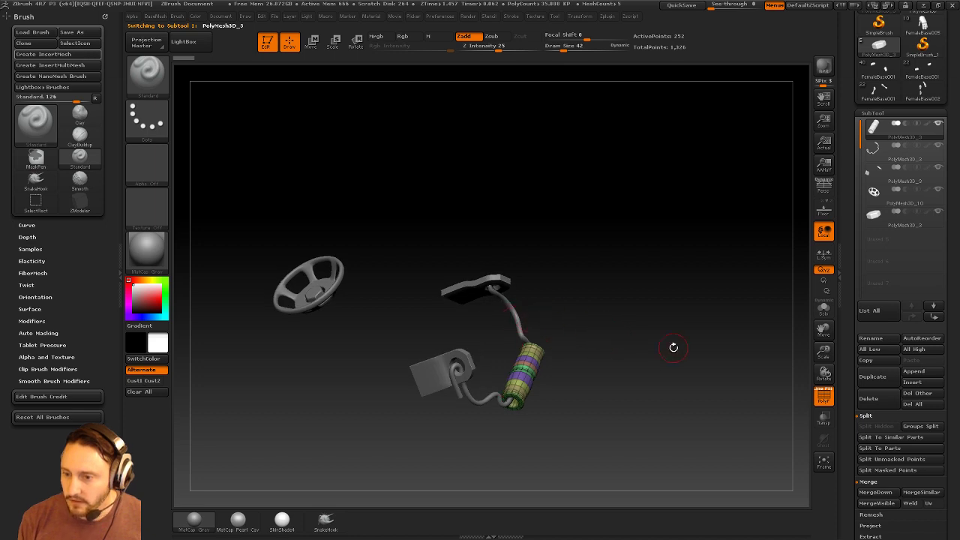
left_click(517, 323, "alt")
left_click(889, 404)
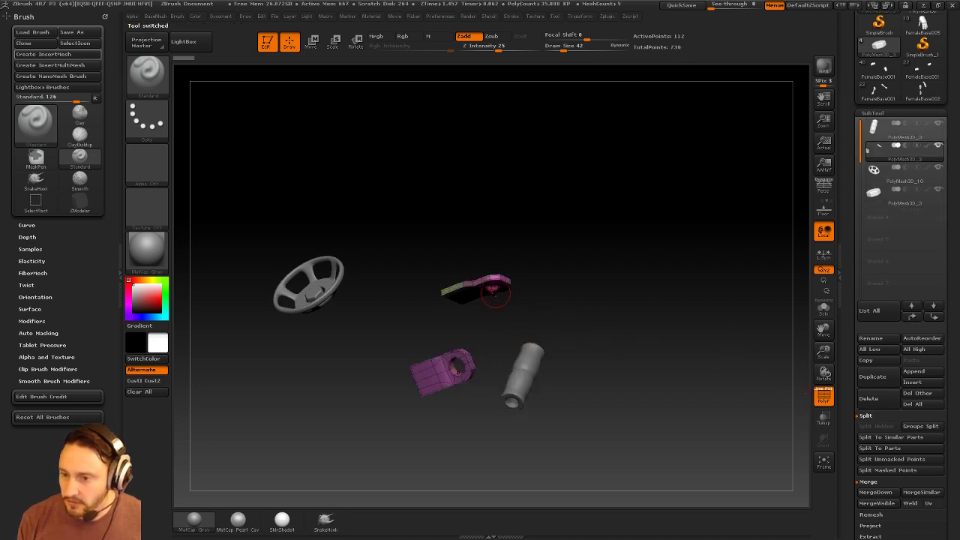
left_click(883, 399)
Activate the ZModeler brush on the wheel, review its polygon actions, and turn off dynamic subdivision to show the low-poly faces.
mouse_move(482, 278)
left_mouse_down()
mouse_move(684, 268)
mouse_move(675, 283)
mouse_move(681, 318)
mouse_move(621, 304)
left_mouse_up()
key("ctrl")
key("b")
key("z")
key("m")
key("space")
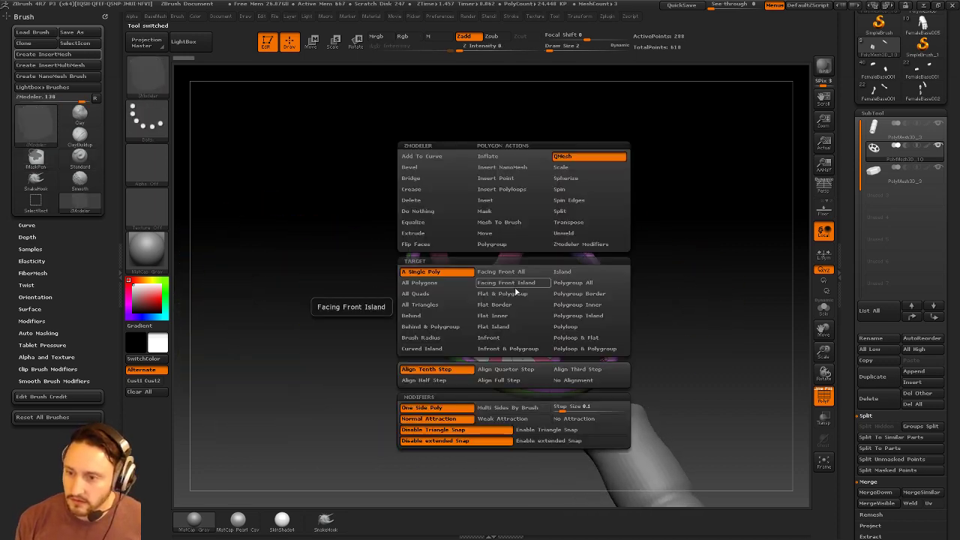
key("shift+d")
left_click_drag(673, 203, 682, 204)
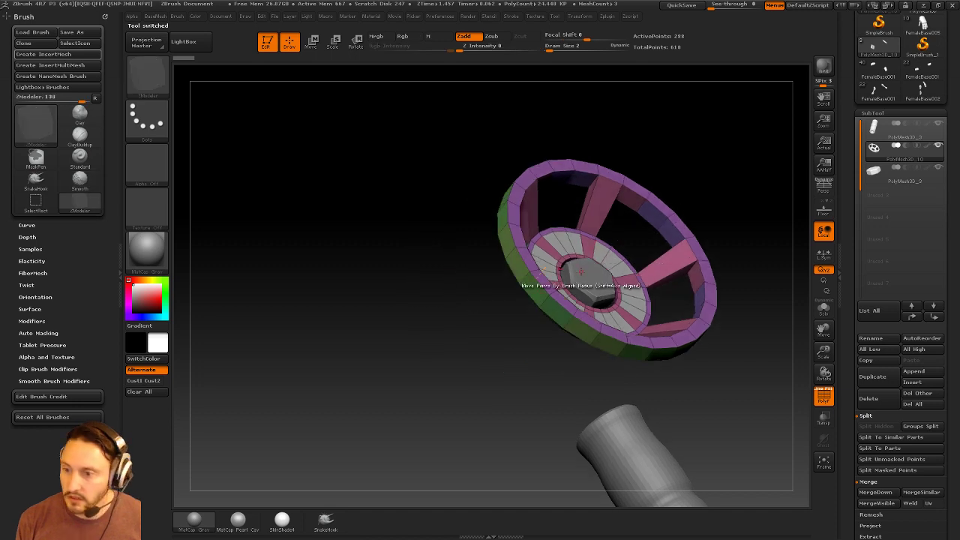
Compare the wheel's dynamic subdivision preview with its low-poly mesh, using the polyframe display.
mouse_move(772, 206)
left_mouse_down()
mouse_move(714, 259)
mouse_move(679, 266)
mouse_move(754, 300)
mouse_move(658, 258)
mouse_move(682, 276)
mouse_move(723, 274)
mouse_move(709, 284)
mouse_move(770, 279)
mouse_move(705, 272)
mouse_move(721, 305)
mouse_move(692, 280)
mouse_move(726, 206)
left_mouse_up()
key("d")
key("shift+f")
left_click(824, 396)
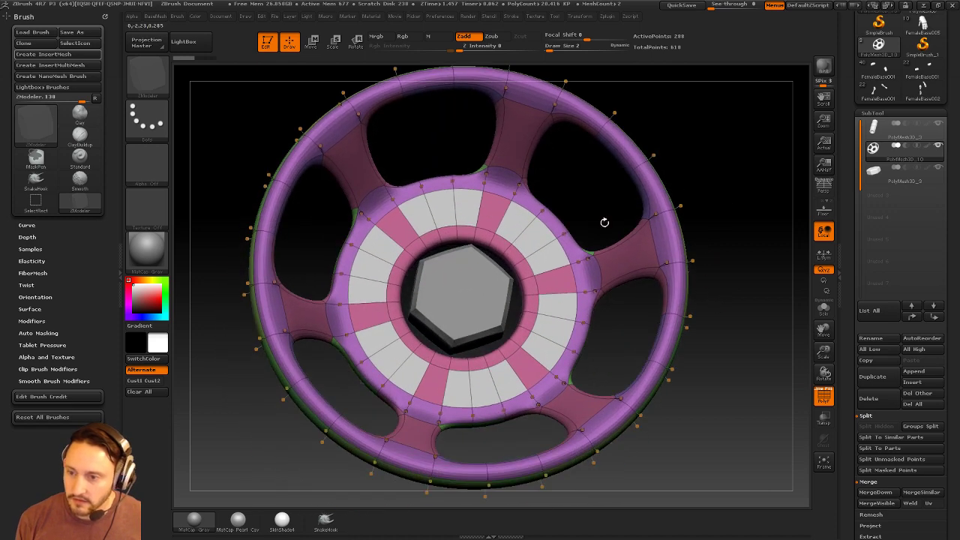
key("shift+d")
Inset the white face sections on the front of the wheel's hub using Inset, Polygroup All and Inset Region.
key("space")
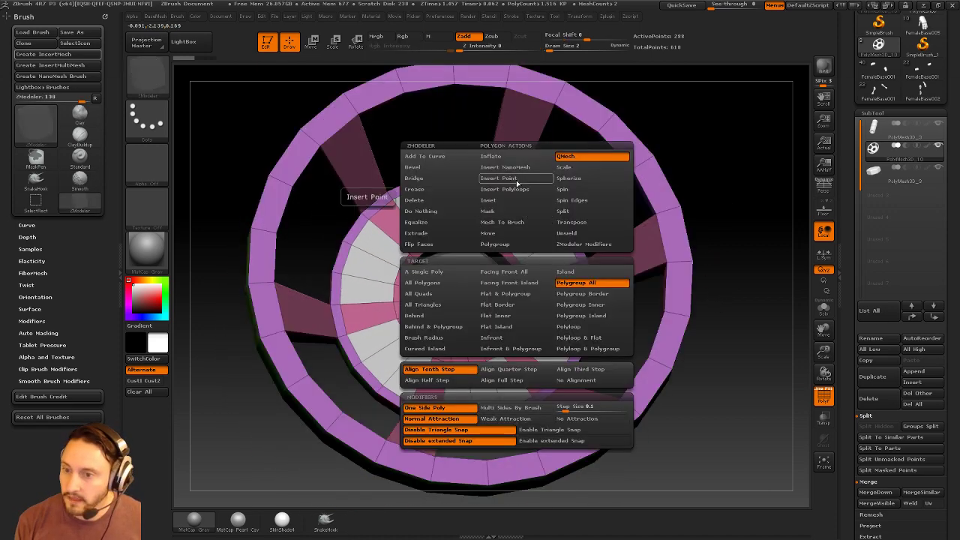
left_click(512, 201)
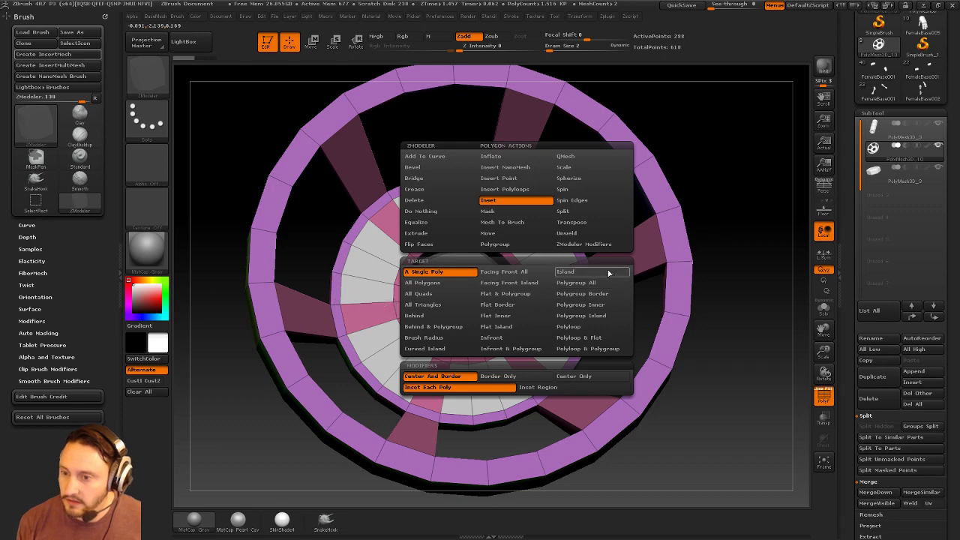
left_click(539, 388)
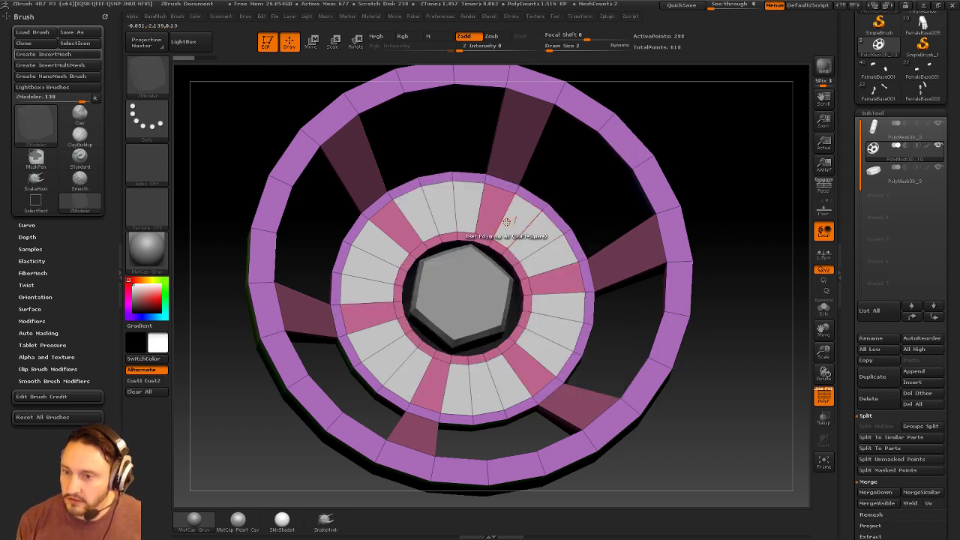
left_click_drag(467, 202, 469, 215)
Mark the six matching face sections on the back of the hub as a temporary polygroup and inset them.
left_click_drag(713, 150, 591, 192)
left_click_drag(660, 142, 465, 214)
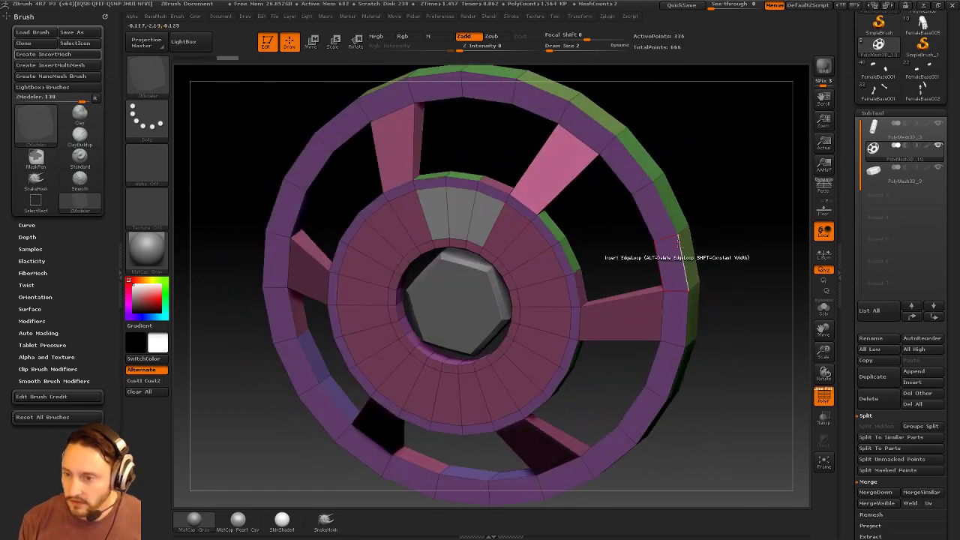
left_click_drag(529, 243, 543, 291, "alt")
left_click_drag(778, 289, 726, 300)
left_click(502, 328)
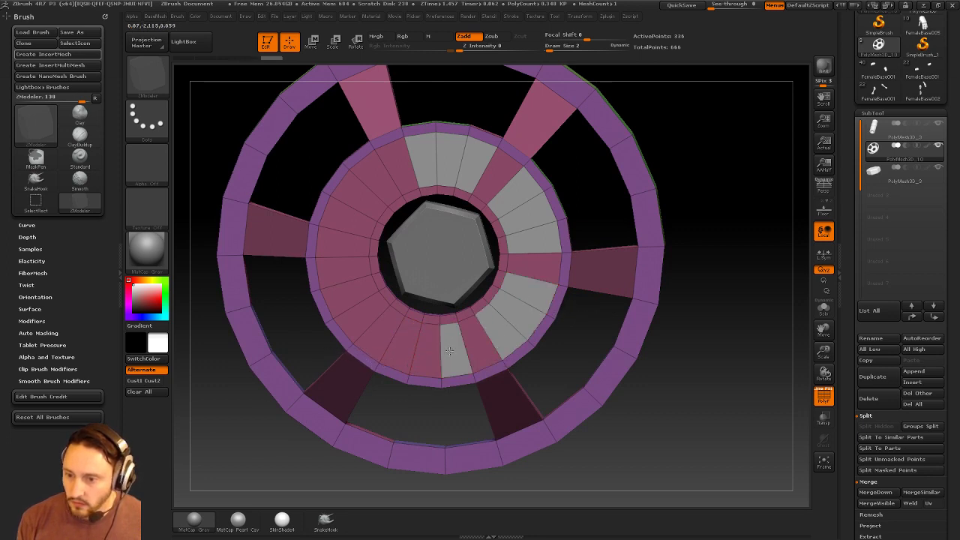
mouse_move(360, 313)
left_mouse_down()
mouse_move(350, 259)
mouse_move(360, 195)
left_mouse_up()
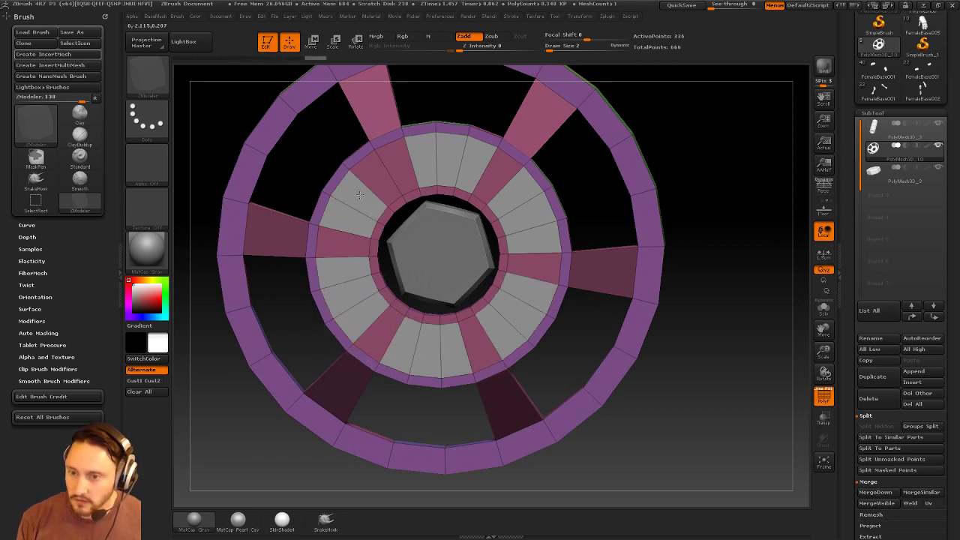
left_click_drag(426, 155, 450, 152)
Push the six inset hub sections through the wheel with QMesh to cut openings.
left_click_drag(692, 125, 600, 180)
key("space")
left_click(508, 159)
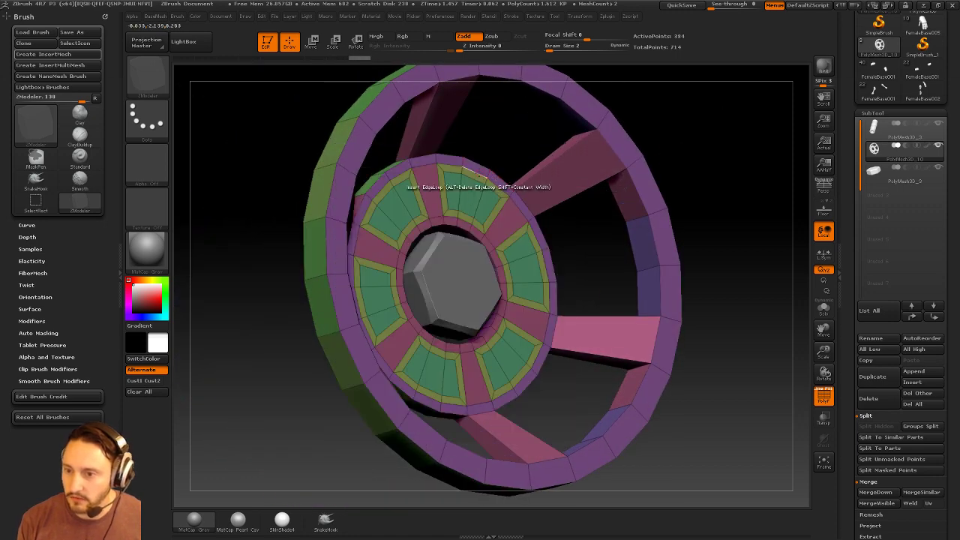
left_click_drag(453, 179, 456, 214)
left_click_drag(776, 180, 732, 165)
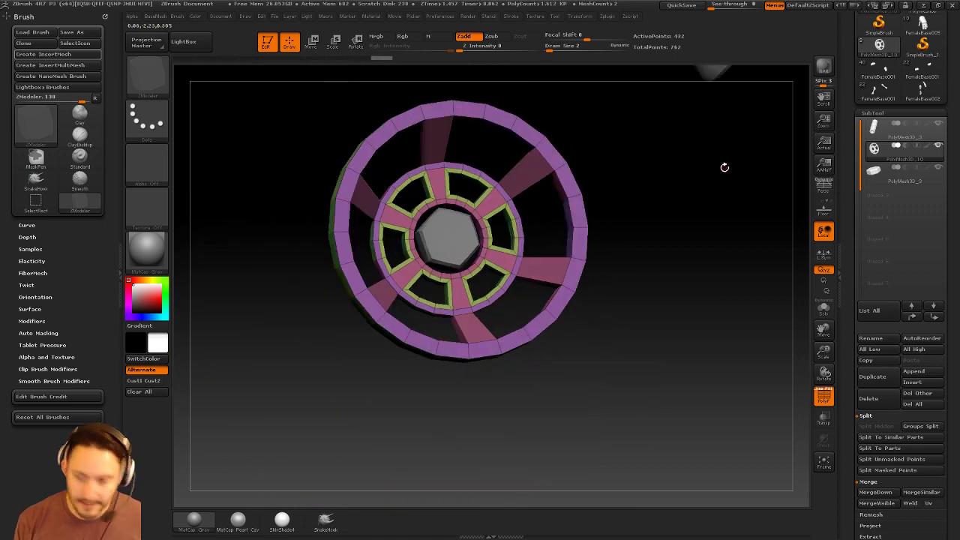
Turn on dynamic subdivision and hide the polyframe to show the wheel smoothed.
key("d")
key("shift+f")
left_click_drag(724, 274, 670, 328)
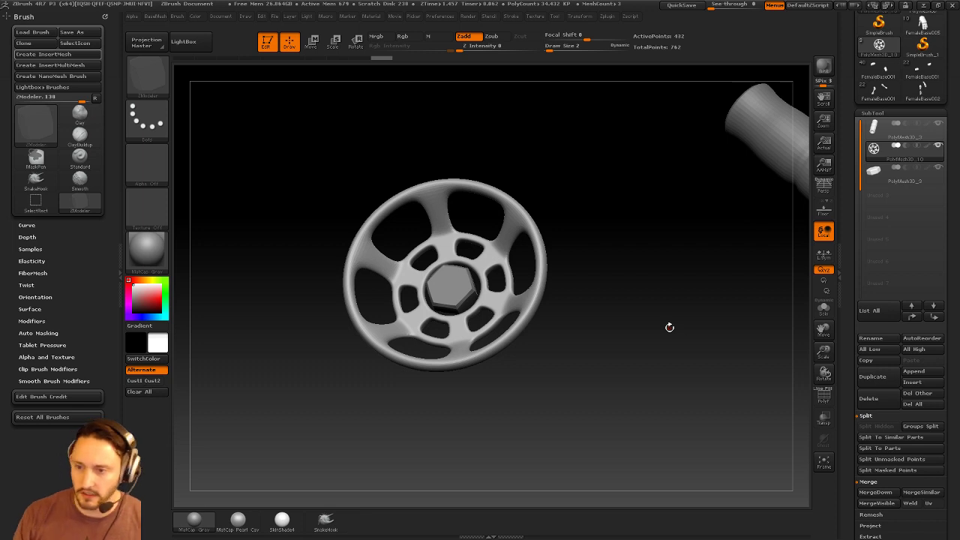
Delete the hex bolt at the wheel's centre and merge the canister and wheel into one subtool.
left_click_drag(714, 254, 694, 277)
left_click(437, 324, "alt")
left_click(877, 407)
left_click(876, 133)
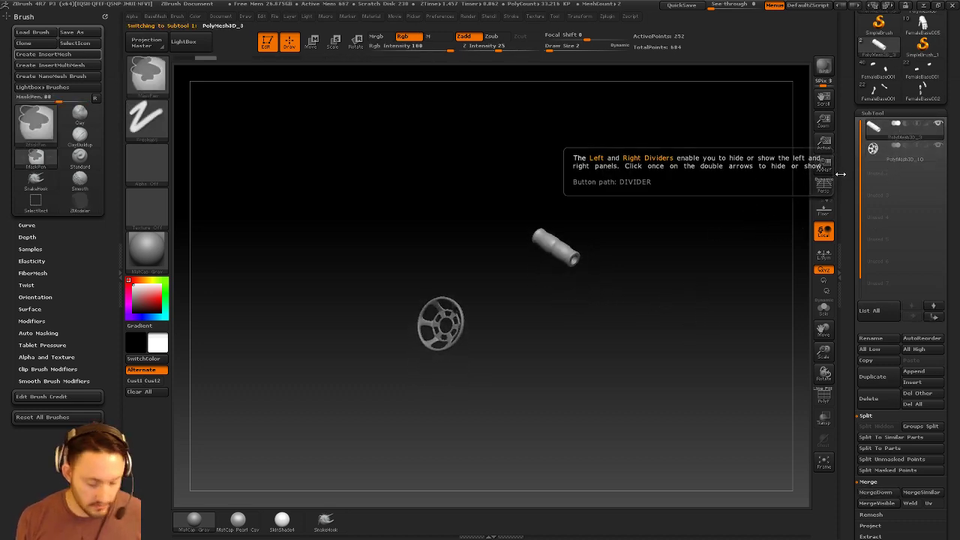
left_click_drag(844, 168, 844, 258)
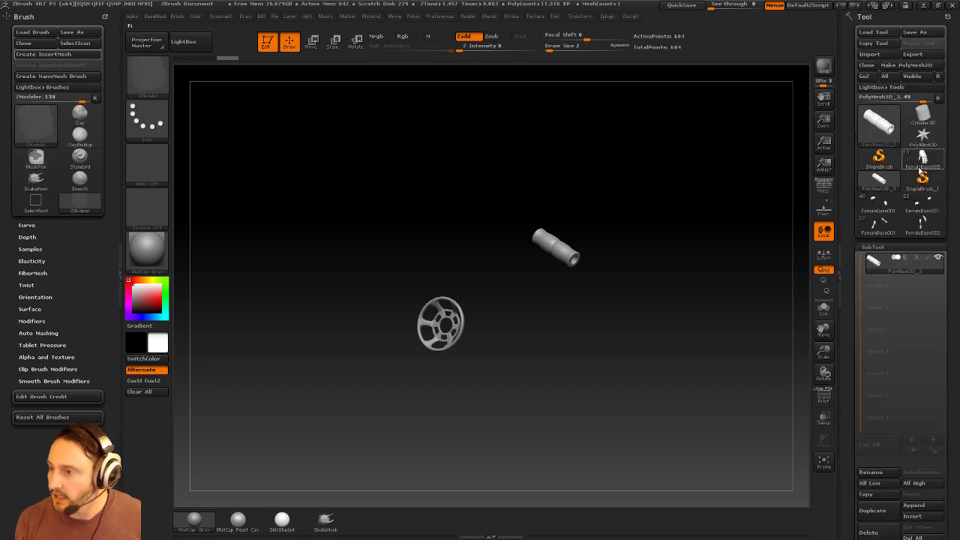
Switch to the FemaleBase005 cylinder tool and save it to disk.
mouse_move(922, 176)
left_click(922, 156)
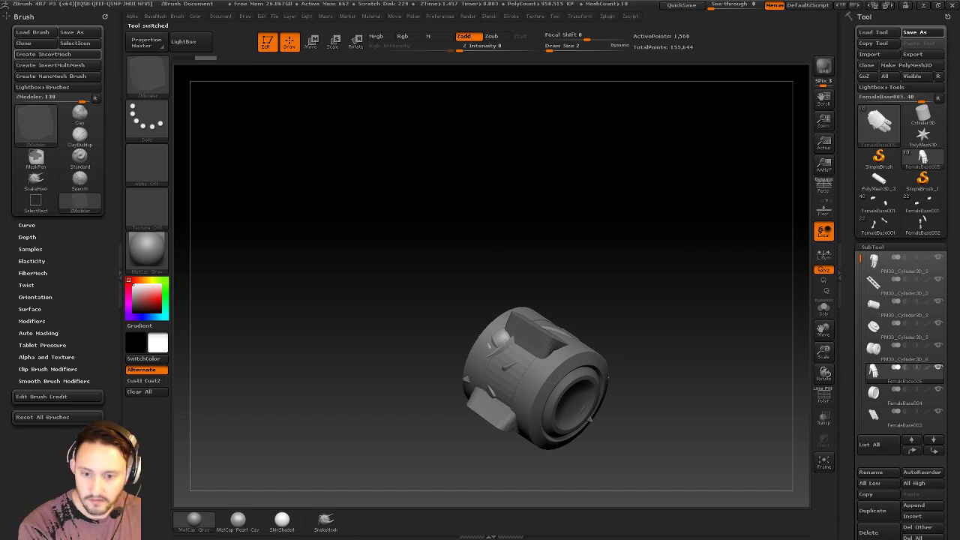
left_click_drag(739, 283, 693, 295)
Append the merged canister-and-wheel tool PolyMesh3D_3 to the cylinder model and switch to the Standard brush.
left_click_drag(850, 423, 849, 348)
left_click(915, 336)
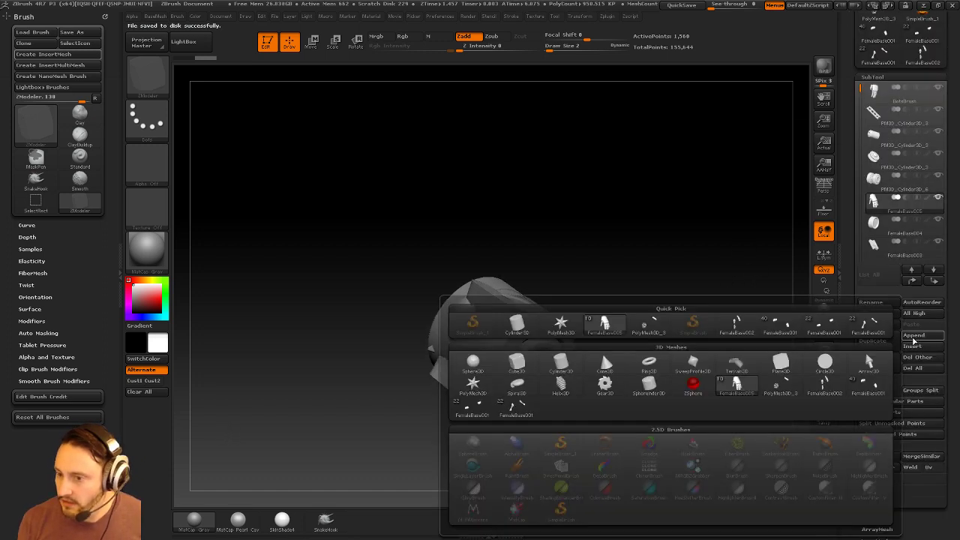
left_click(792, 384)
mouse_move(695, 294)
left_mouse_down("alt")
mouse_move(658, 261)
mouse_move(693, 300)
mouse_move(694, 349)
left_mouse_up("alt")
key("1")
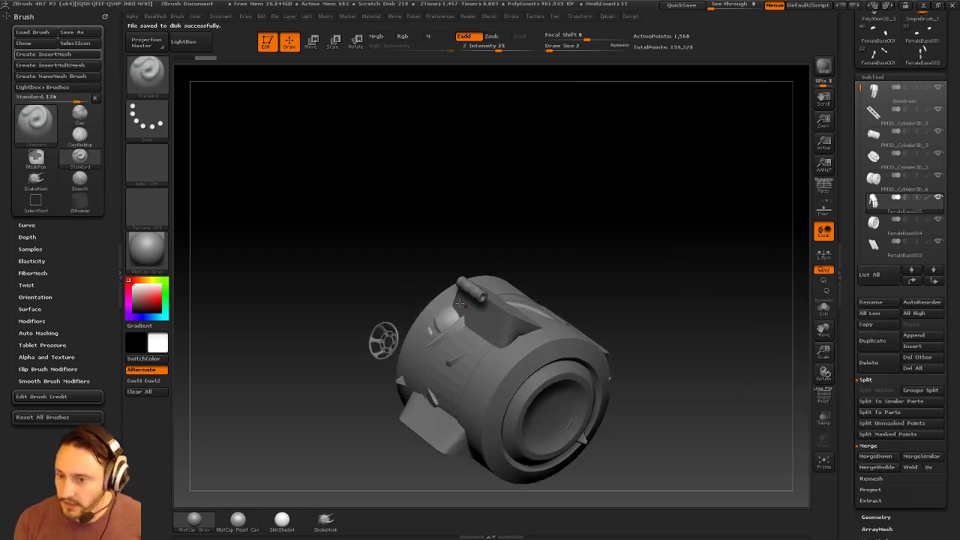
Isolate the appended PolyMesh3D_3 subtool with its polyframe shown and split it into separate canister and wheel subtools.
key("s")
key("s")
left_click_drag(471, 298, 483, 299)
left_click(475, 292, "alt")
left_click_drag(650, 277, 633, 251, "alt")
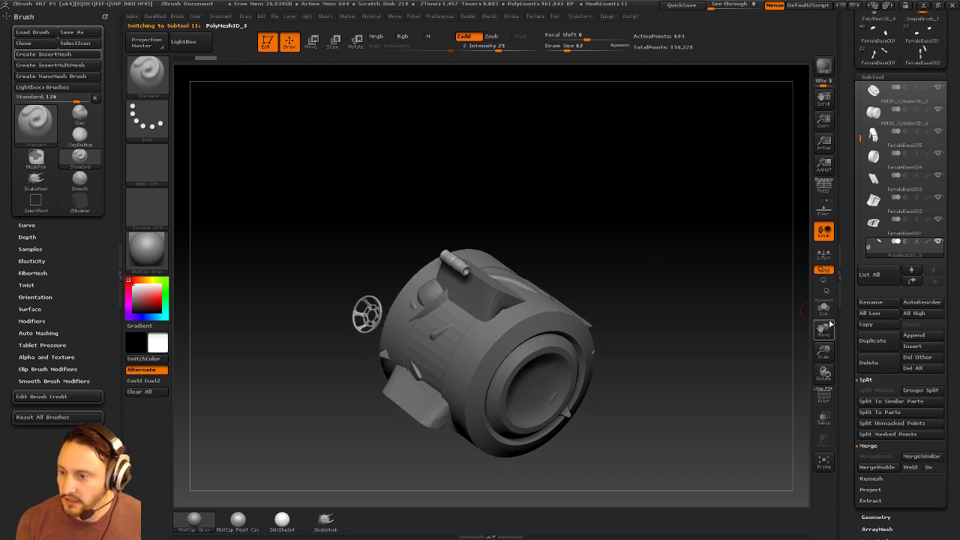
left_click(824, 310)
left_click(825, 401)
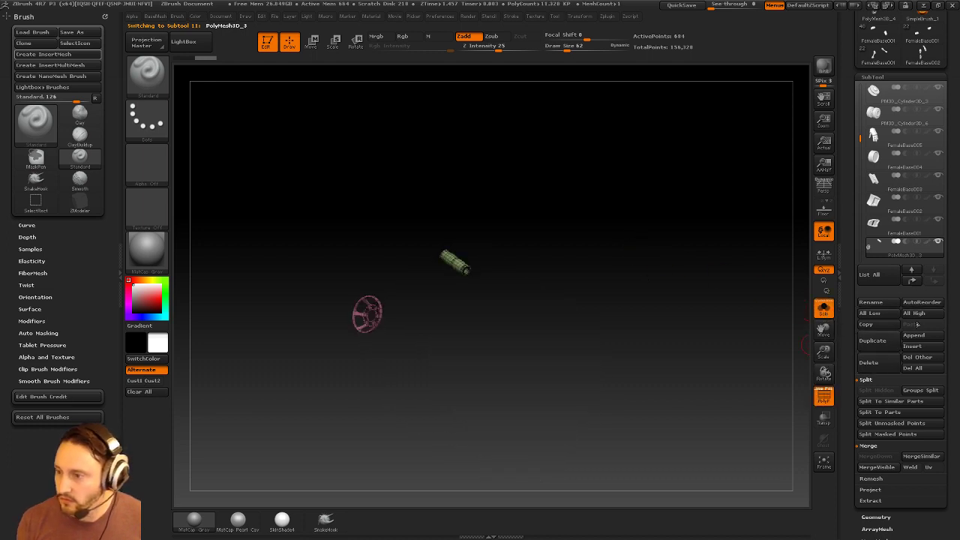
key("shift")
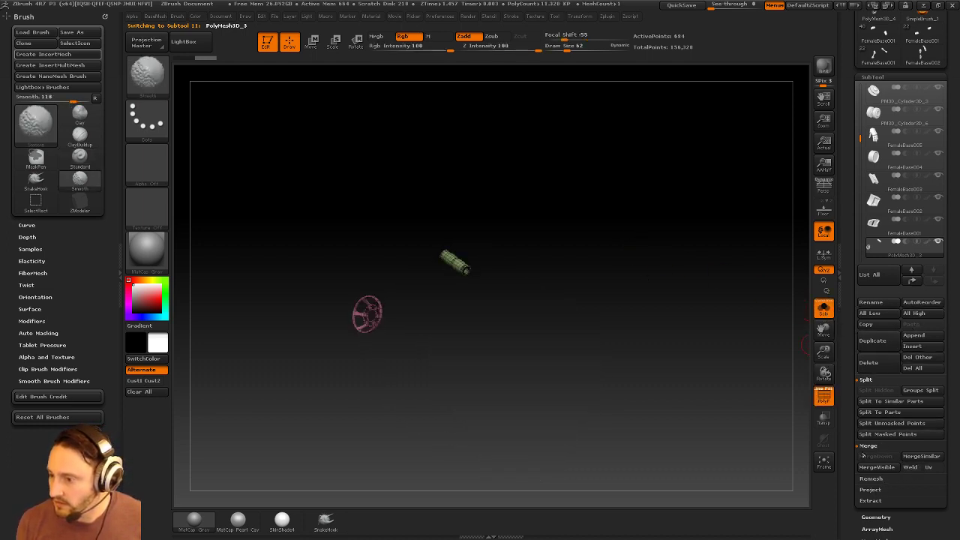
left_click(875, 423)
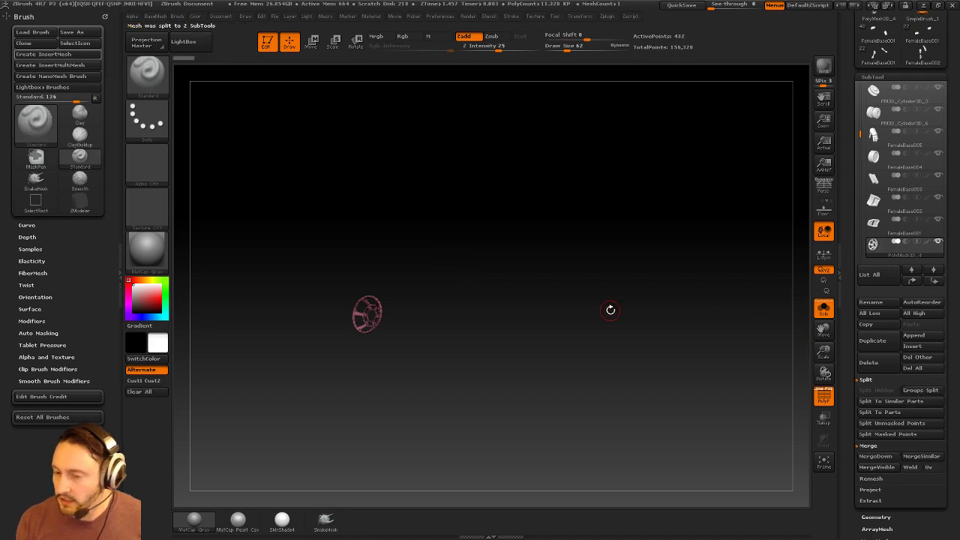
Unify the isolated wheel subtool's size and position, and show the rest of the cylinder model again.
left_click_drag(845, 347, 845, 229)
left_click(878, 270)
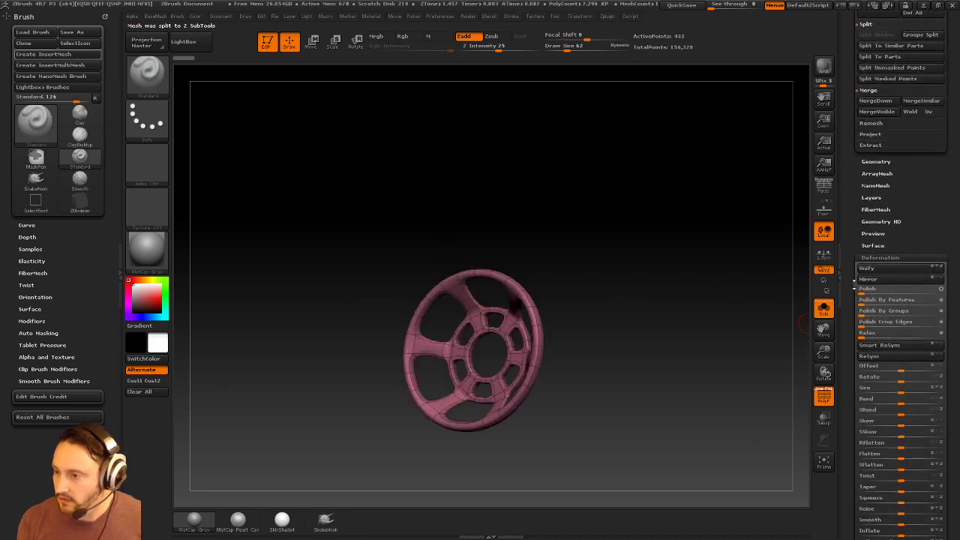
left_click_drag(849, 313, 845, 210)
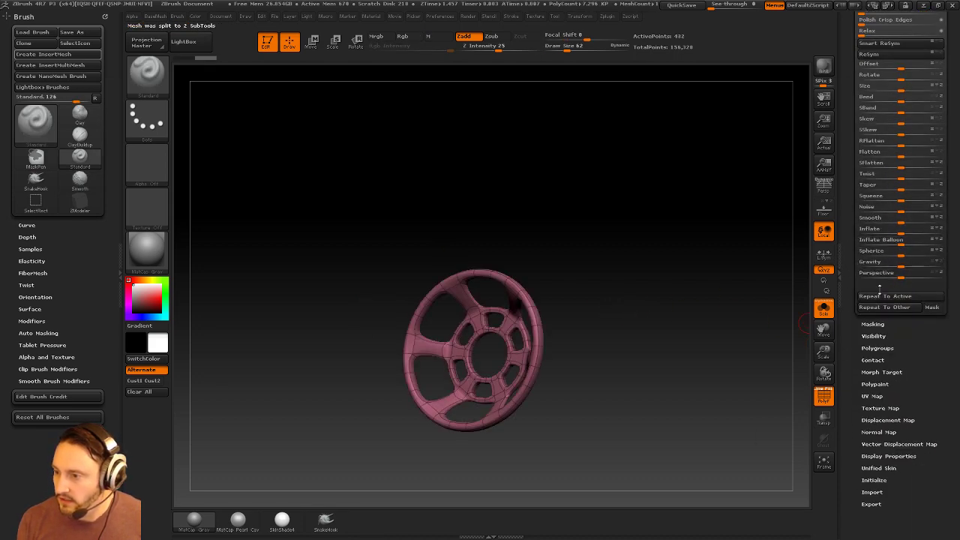
left_click(823, 307)
scroll(900, 300, "up", 10)
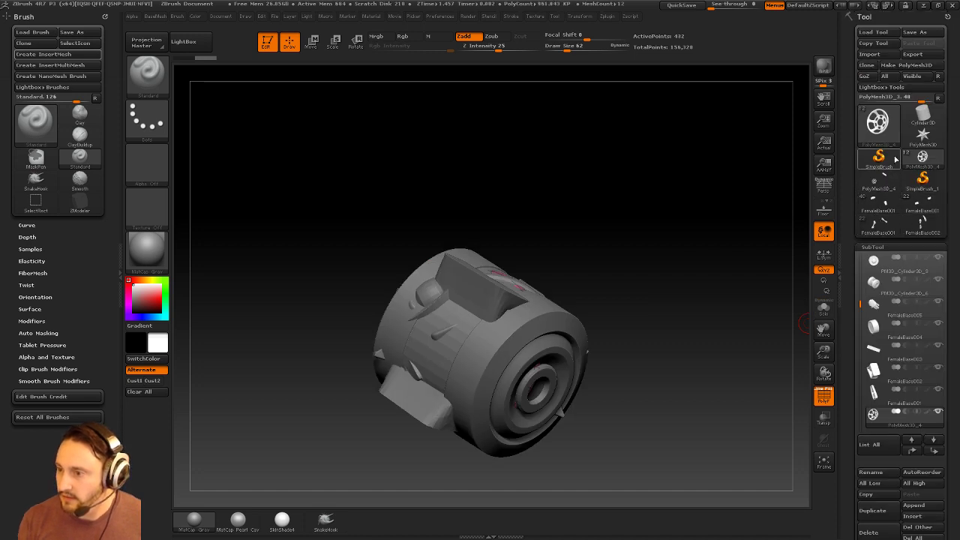
Delete the leftover merged canister-and-wheel tool and return to the cylinder model.
left_click(885, 188)
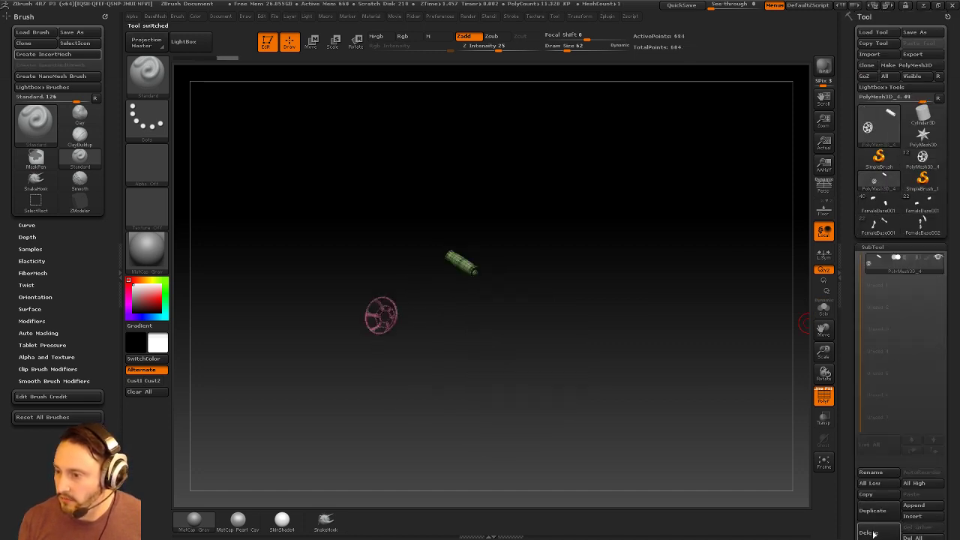
left_click(882, 183)
left_click(926, 164)
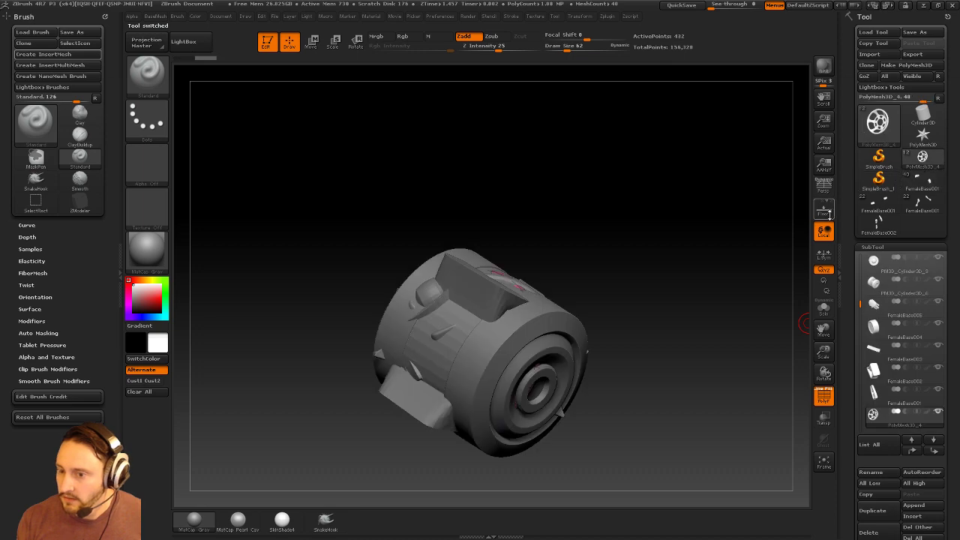
left_click_drag(739, 248, 731, 286)
Switch to the capped FemaleBase001 robot, hide the polyframe and examine its head, shoulders, torso and arms for reusable parts.
left_click(930, 184)
key("f")
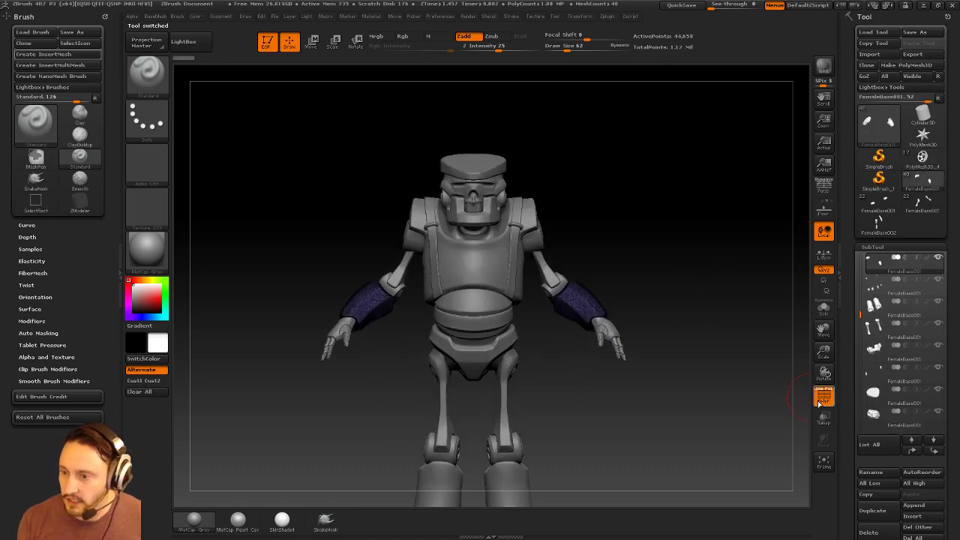
left_click(822, 399)
mouse_move(732, 365)
left_mouse_down("alt")
mouse_move(740, 311)
mouse_move(684, 321)
mouse_move(711, 343)
mouse_move(693, 282)
left_mouse_up("alt")
key("s")
left_click(651, 259, "alt")
mouse_move(718, 242)
left_mouse_down("alt")
mouse_move(689, 257)
mouse_move(750, 243)
mouse_move(698, 259)
mouse_move(682, 180)
mouse_move(630, 206)
mouse_move(705, 230)
mouse_move(710, 247)
mouse_move(724, 227)
mouse_move(685, 150)
mouse_move(730, 290)
mouse_move(638, 270)
mouse_move(660, 253)
left_mouse_up("alt")
left_click(576, 355, "alt")
left_click_drag(784, 142, 606, 243, "alt")
left_click(632, 255, "alt")
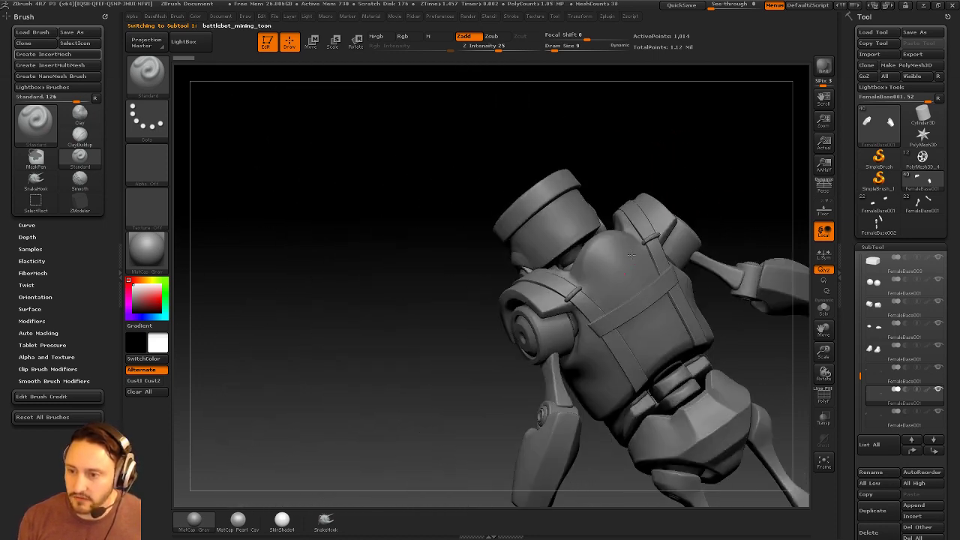
left_click_drag(705, 176, 575, 240)
left_click(563, 328, "alt")
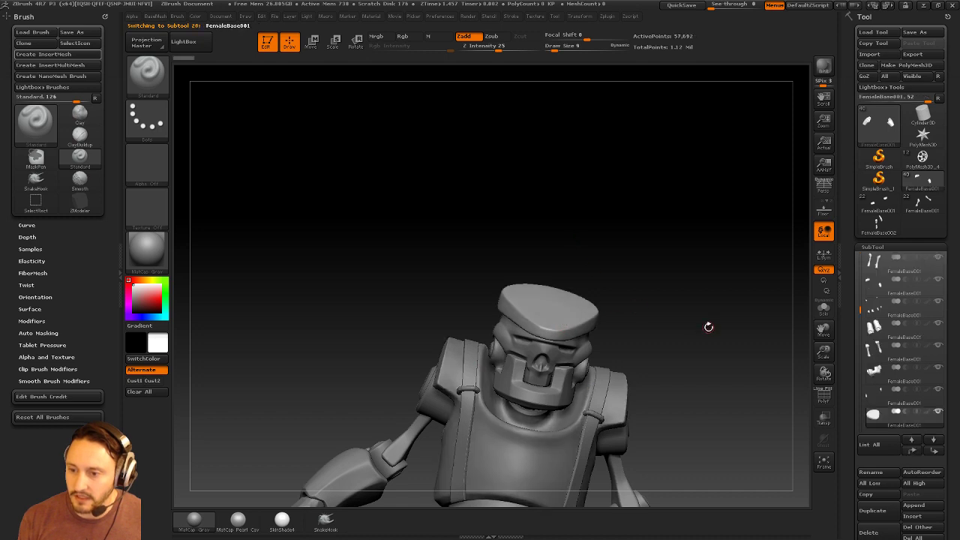
left_click_drag(709, 327, 553, 276)
left_click(571, 369, "alt")
left_click_drag(709, 364, 692, 253, "alt")
left_click(550, 320, "alt")
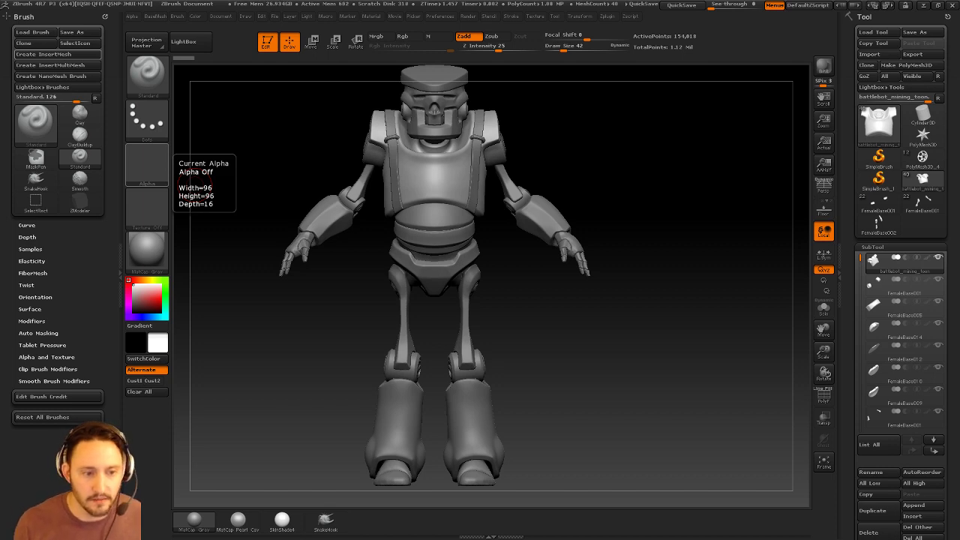
mouse_move(661, 218)
left_mouse_down()
mouse_move(641, 219)
mouse_move(639, 208)
mouse_move(668, 201)
mouse_move(674, 272)
left_mouse_up()
key("s")
key("s")
left_click_drag(674, 273, 667, 271)
key("b")
key("z")
key("m")
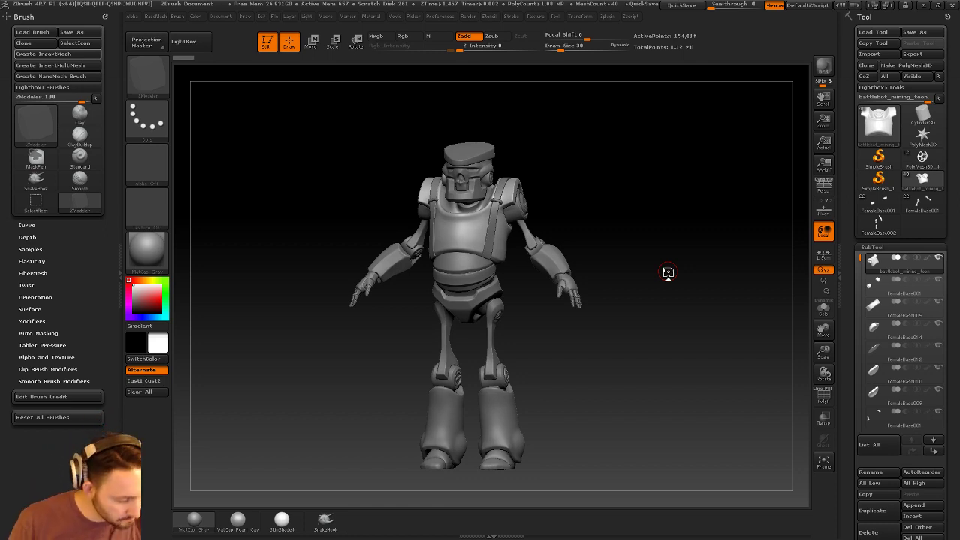
mouse_move(803, 230)
left_mouse_down()
mouse_move(723, 262)
mouse_move(679, 296)
mouse_move(697, 248)
mouse_move(738, 277)
left_mouse_up()
key("s")
key("b")
key("s")
key("t")
mouse_move(739, 277)
left_mouse_down("shift")
mouse_move(698, 268)
mouse_move(751, 308)
mouse_move(756, 293)
mouse_move(712, 270)
mouse_move(752, 253)
mouse_move(746, 270)
mouse_move(693, 251)
mouse_move(695, 277)
mouse_move(730, 331)
mouse_move(698, 330)
left_mouse_up("shift")
Delete all subtools of the battlebot_mining_toon robot and switch back to the cylinder model.
left_click_drag(848, 391, 852, 143)
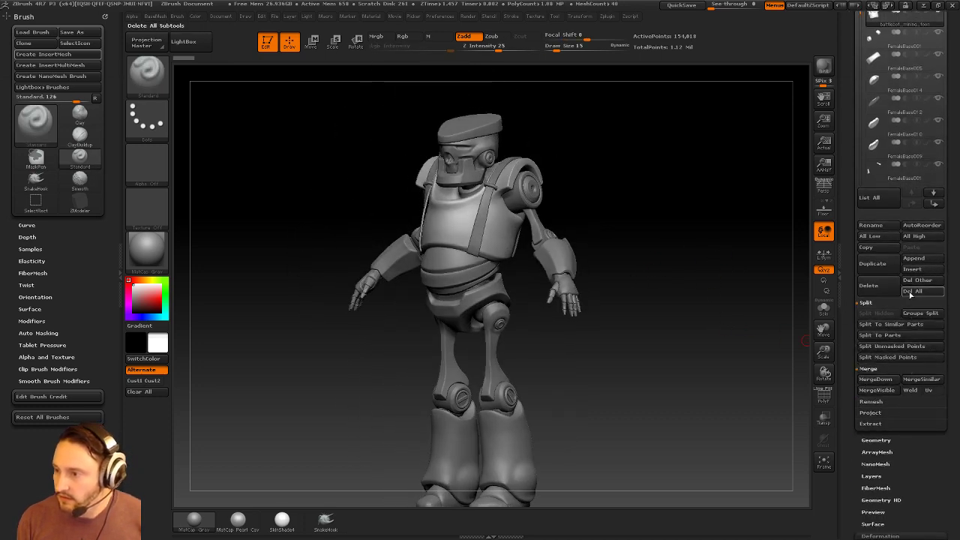
left_click(913, 291)
left_click(843, 309)
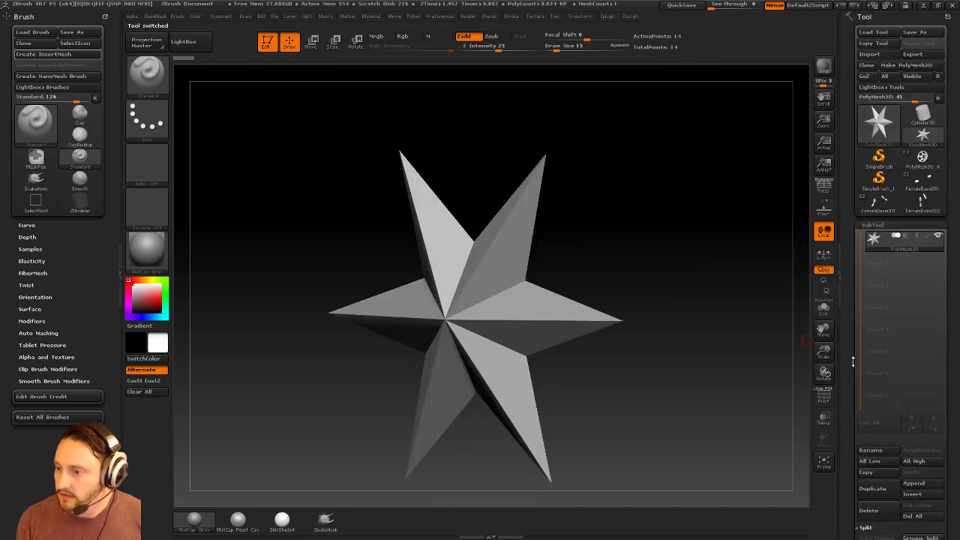
left_click(916, 182)
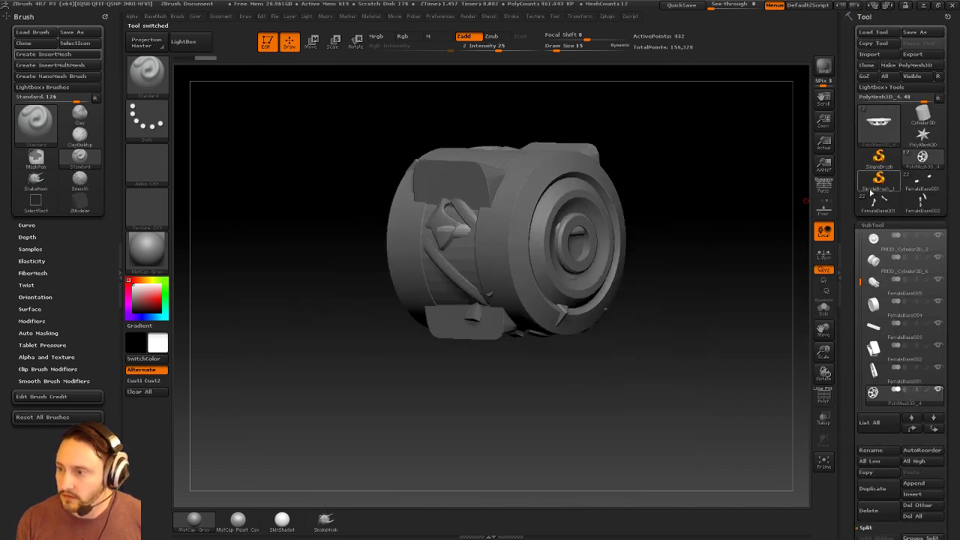
Check a FemaleBase001 part in isolation on the muscular mannequin, and delete all of that mannequin's subtools.
left_click_drag(734, 232, 727, 289)
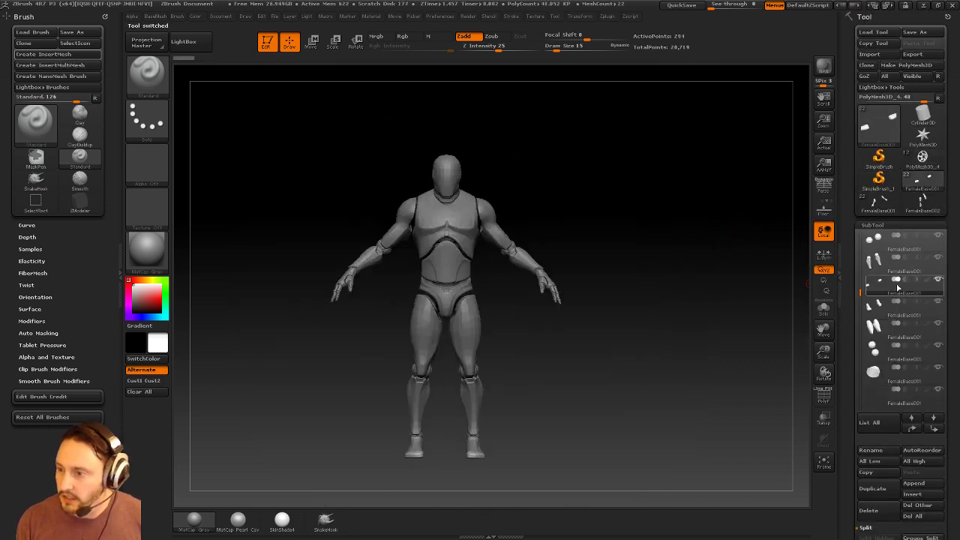
left_click(938, 282)
left_click(938, 281)
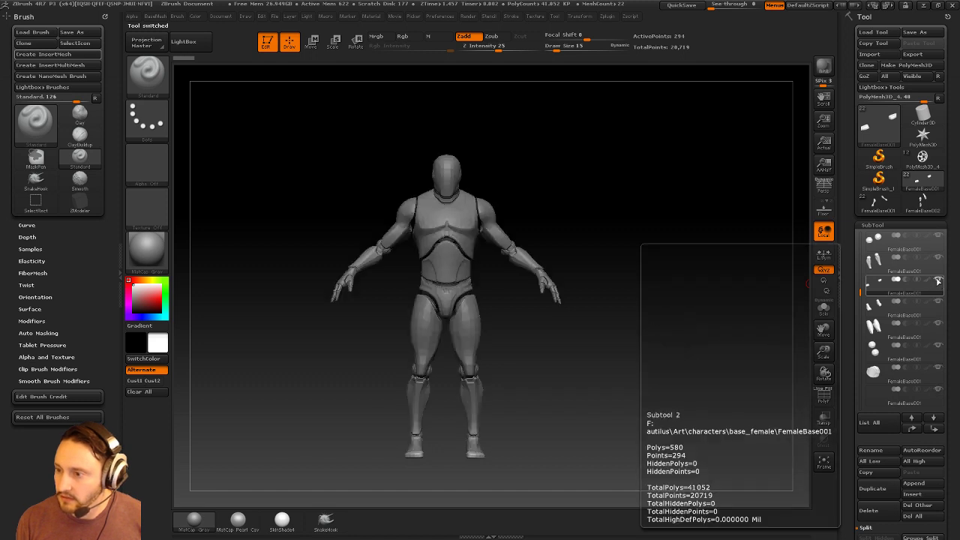
left_click(825, 310)
left_click_drag(777, 322, 623, 357)
left_click(825, 311)
left_click_drag(851, 324, 847, 343)
left_click(917, 318)
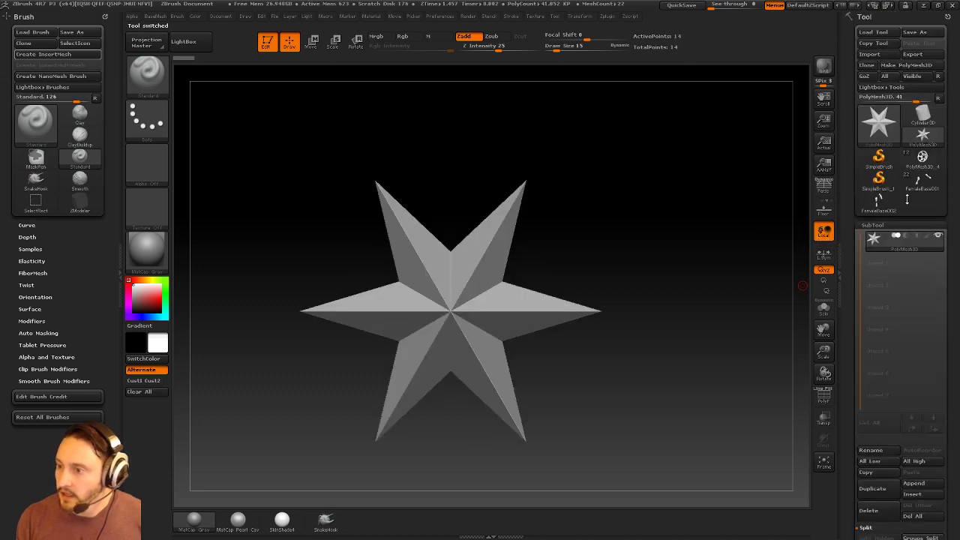
Switch to the slimmer FemaleBase001 mannequin, look it over and delete all of its subtools.
left_click(932, 189)
left_click_drag(688, 255, 675, 266)
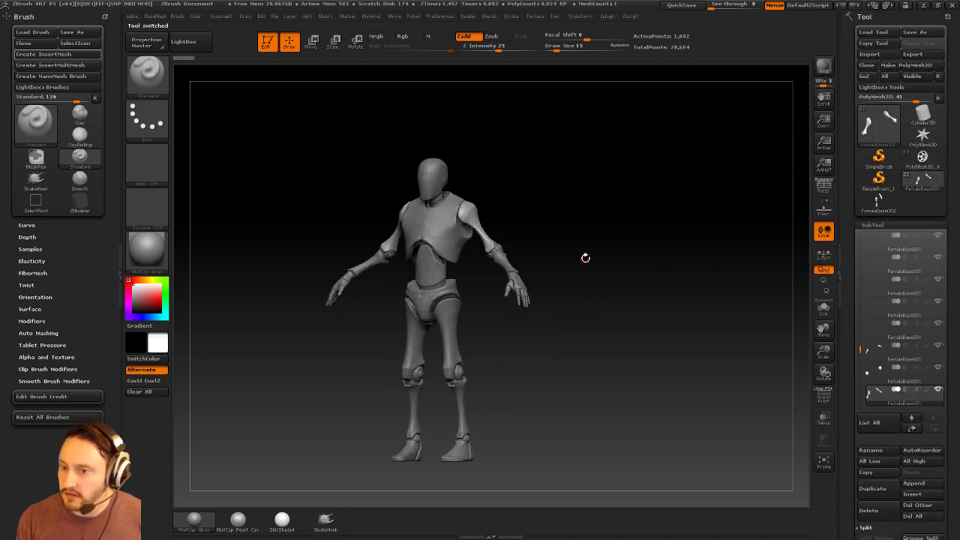
left_click_drag(585, 258, 729, 259)
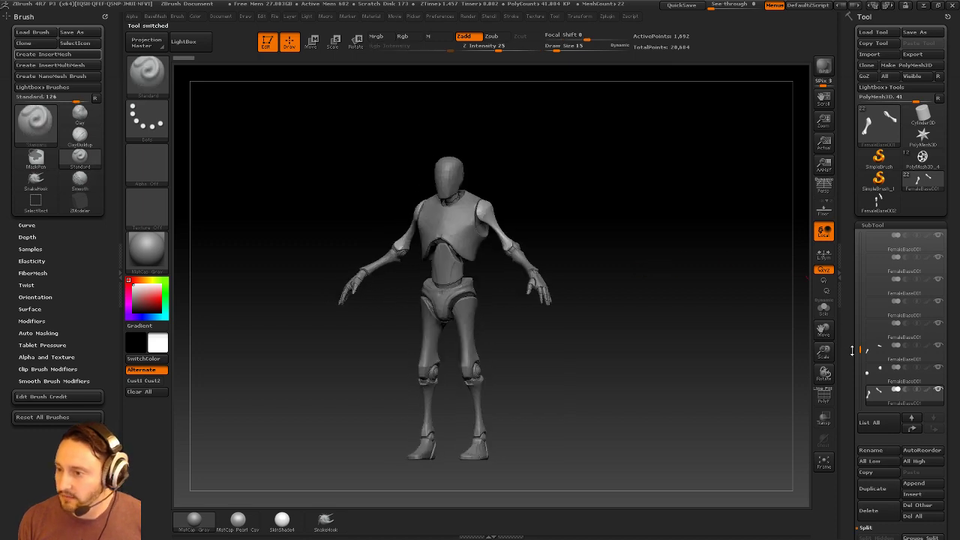
mouse_move(852, 351)
left_mouse_down()
mouse_move(855, 300)
mouse_move(850, 357)
left_mouse_up()
left_click(920, 337)
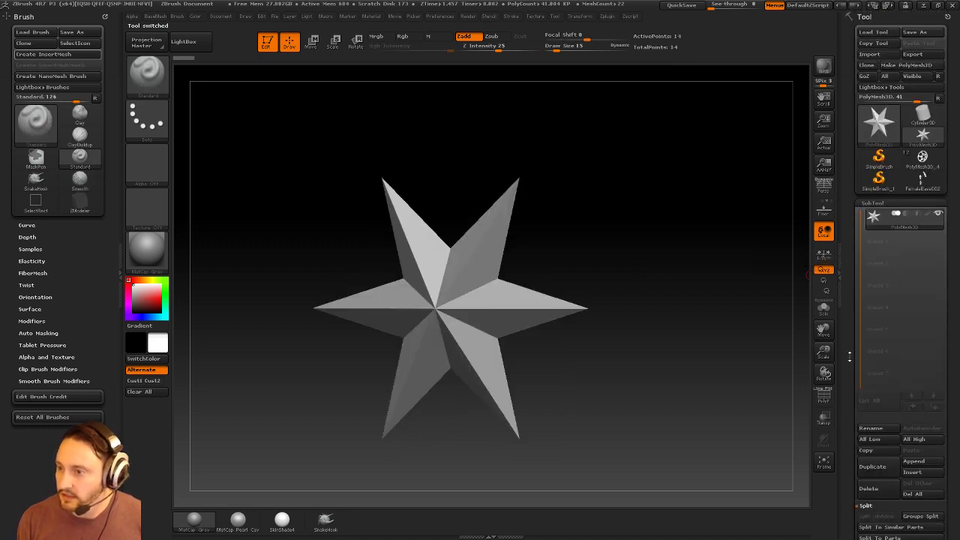
Switch to the FemaleBase002 tool with the loose hand and limb parts, look it over and delete it.
left_click(923, 184)
left_click_drag(688, 301, 598, 357)
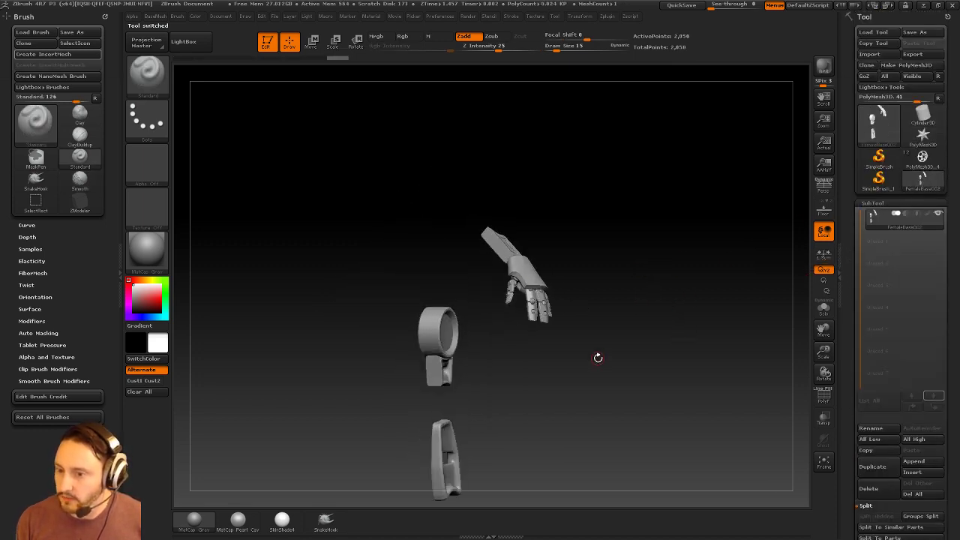
left_click_drag(846, 364, 849, 320)
left_click(885, 446)
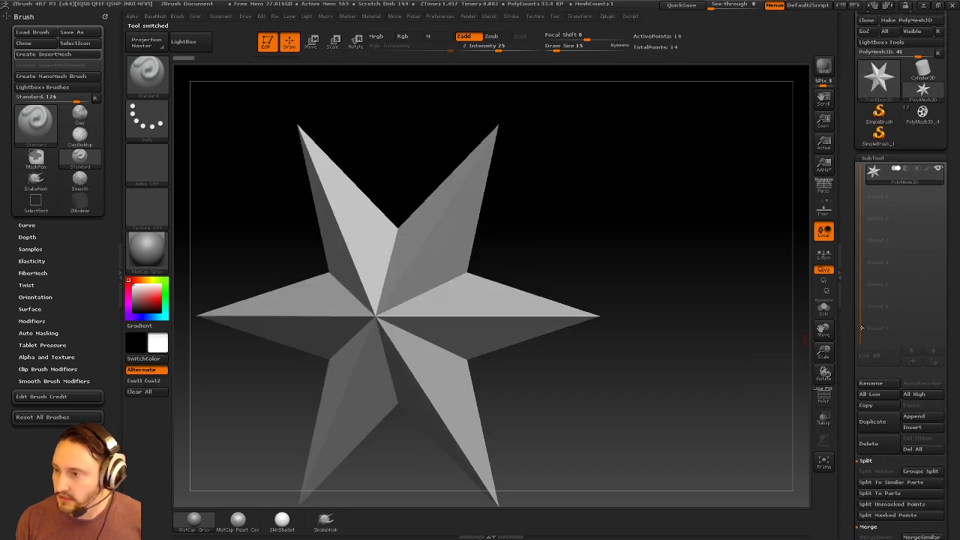
Switch back to the cylinder model, show its polyframe and look through its list of subtools.
left_click(918, 118)
left_click_drag(685, 283, 740, 292, "alt")
left_click(823, 395)
left_click_drag(860, 216, 856, 148)
mouse_move(909, 184)
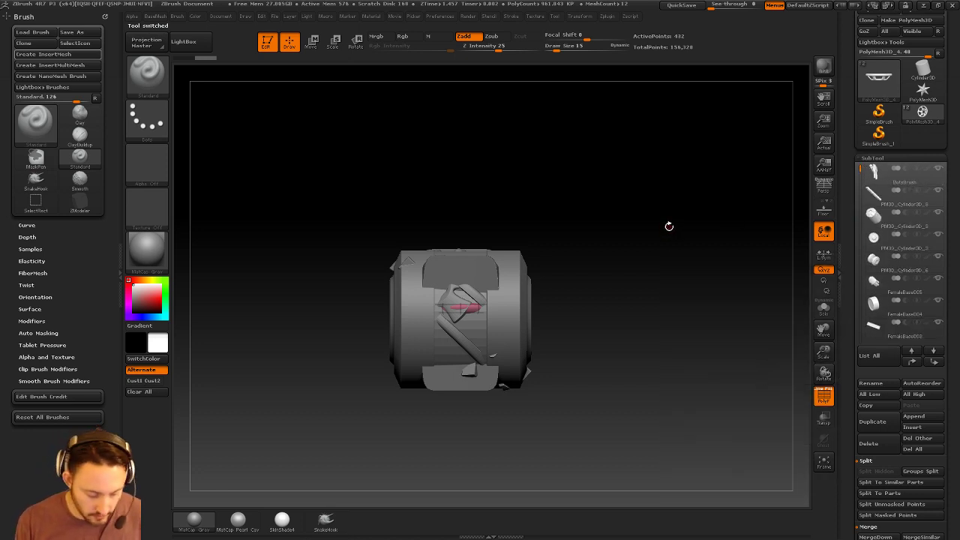
key("n")
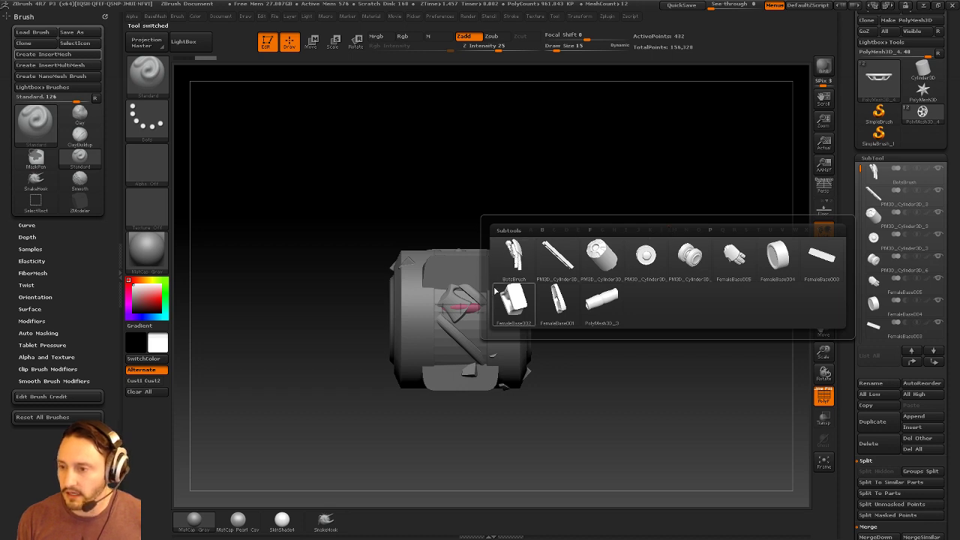
left_click(726, 268)
key("n")
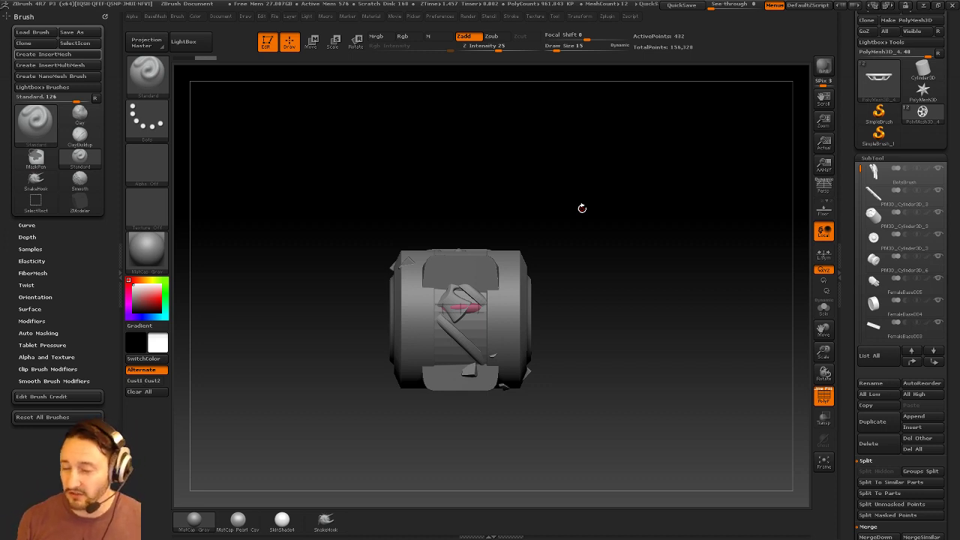
left_click_drag(582, 208, 621, 264)
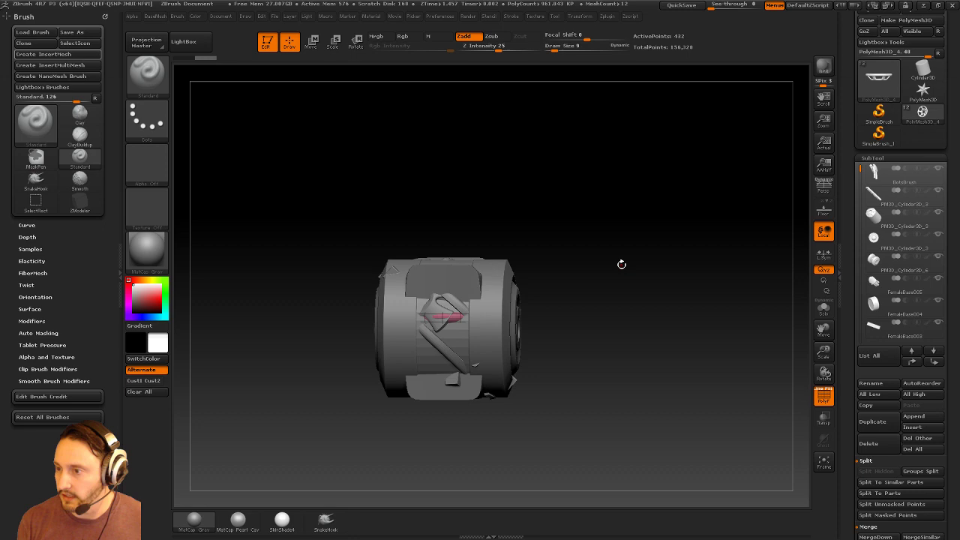
Select the BotsBrush hand subtool, isolate it and frame its large back plate and thumb joint.
left_click(914, 182)
left_click(824, 308)
mouse_move(690, 315)
left_mouse_down()
mouse_move(715, 304)
mouse_move(754, 372)
mouse_move(610, 325)
mouse_move(662, 298)
mouse_move(668, 282)
mouse_move(703, 324)
mouse_move(600, 335)
left_mouse_up()
key("s")
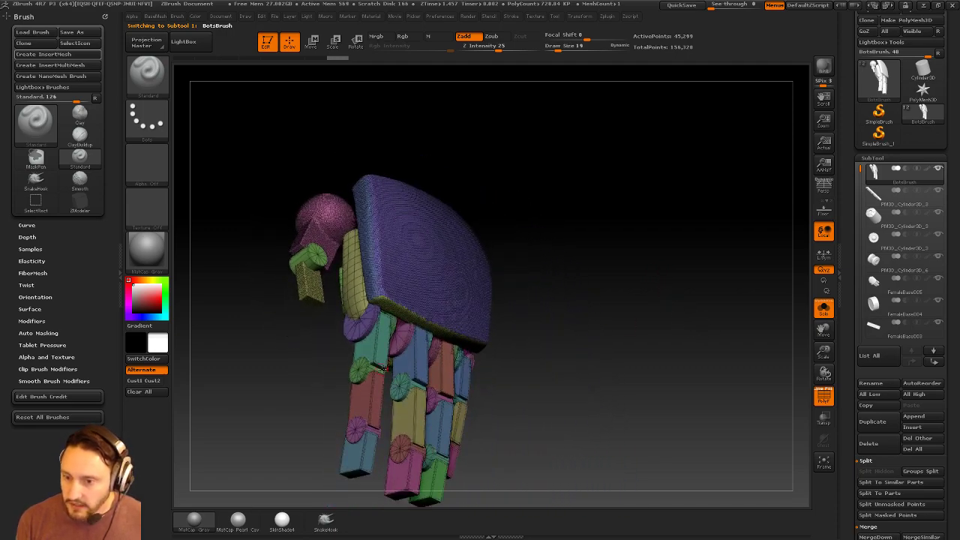
left_click_drag(626, 272, 665, 306, "alt")
left_click_drag(658, 237, 576, 302)
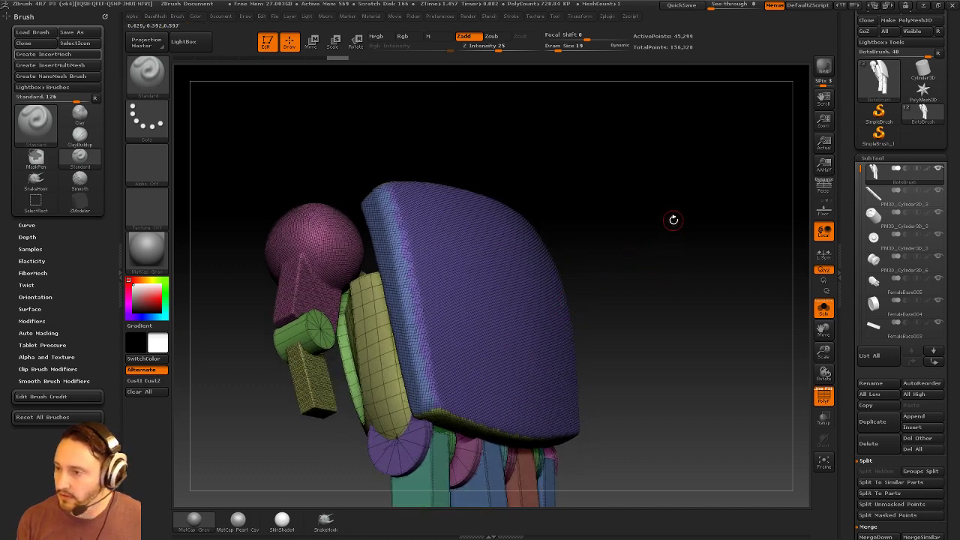
Isolate the BotsBrush back plate, thumb ball and dense thumb block, and split them from the remaining hand parts.
left_click(520, 249, "ctrl+shift")
left_click_drag(628, 160, 637, 172, "ctrl+shift")
left_click(322, 232, "ctrl+shift")
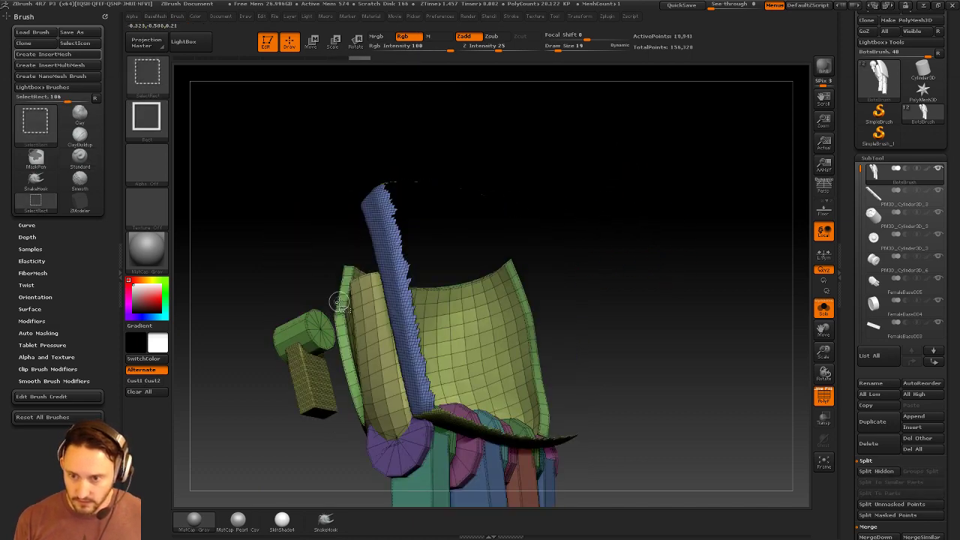
left_click(322, 364, "ctrl+alt+shift")
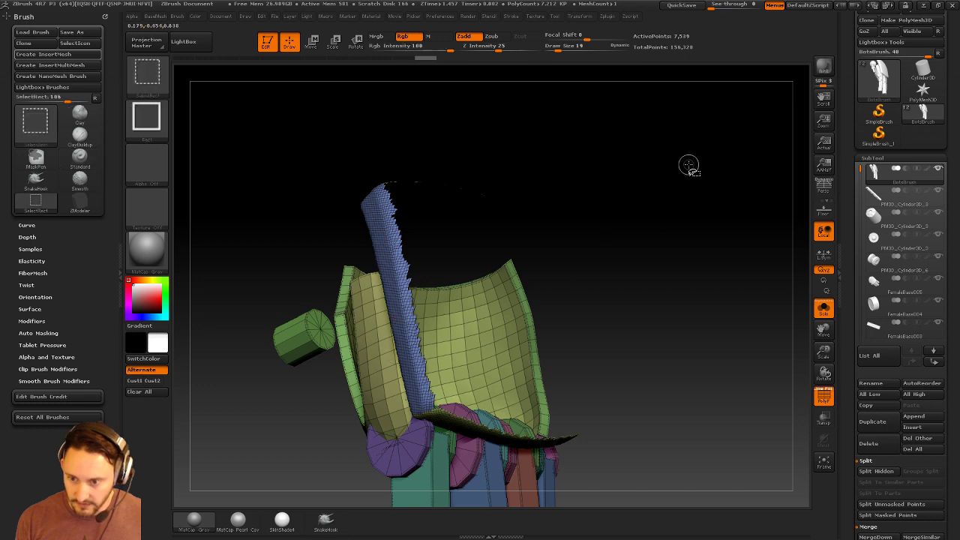
left_click_drag(688, 164, 738, 246, "ctrl+shift")
key("ctrl+shift+a")
key("2")
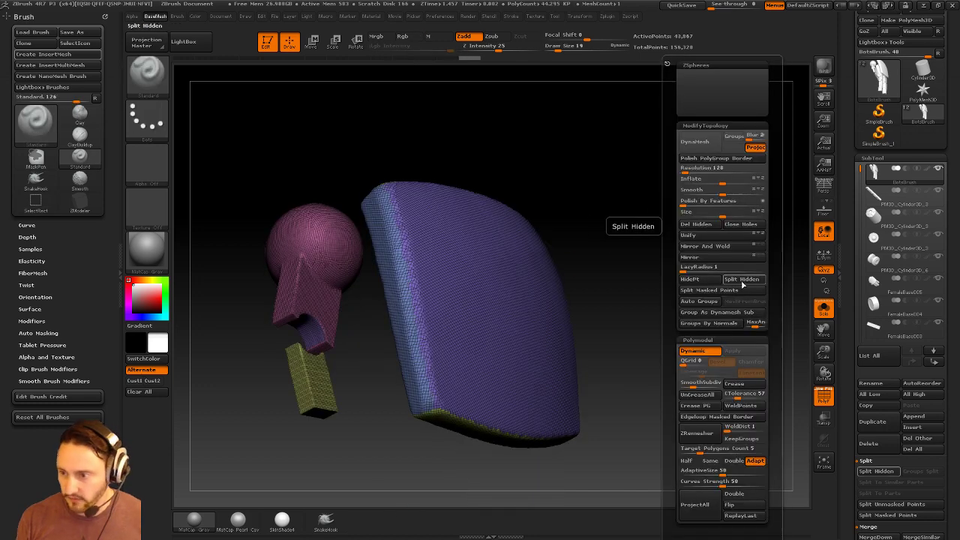
left_click(742, 280)
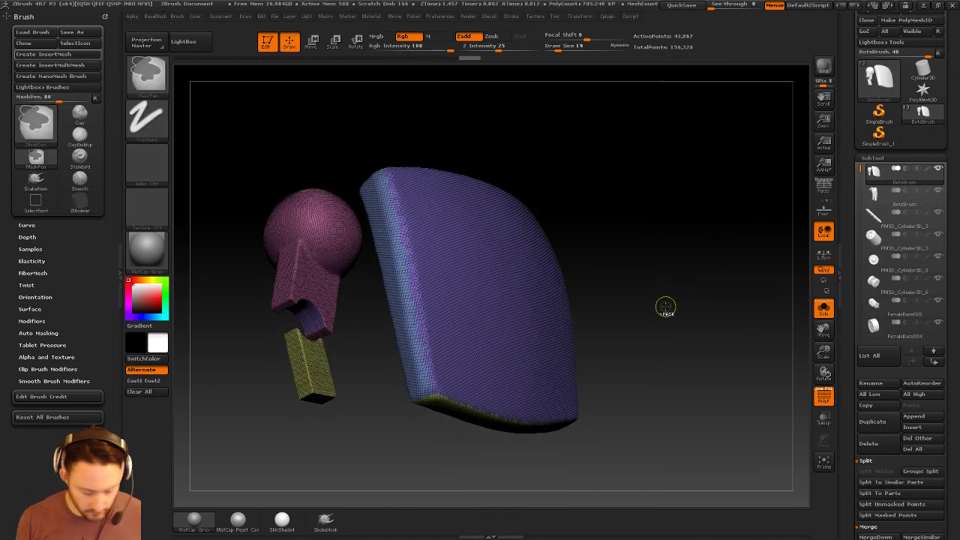
Combine the split hand parts into one polygroup and remesh them using ZRemesher with AdaptiveSize 12.
key("ctrl+w")
mouse_move(677, 311)
left_mouse_down()
mouse_move(653, 313)
mouse_move(607, 345)
mouse_move(679, 313)
left_mouse_up()
left_click_drag(853, 359, 854, 254)
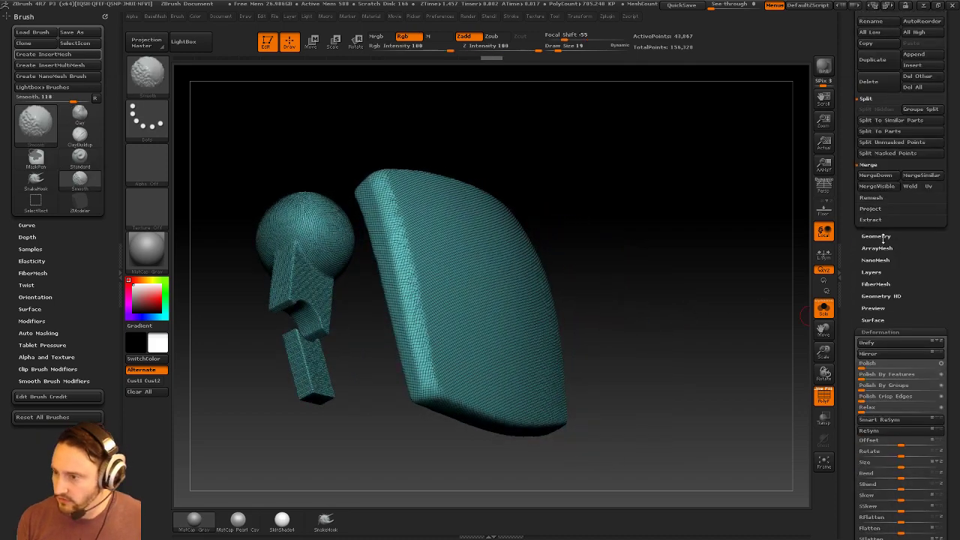
left_click(882, 237, "shift")
left_click(875, 399)
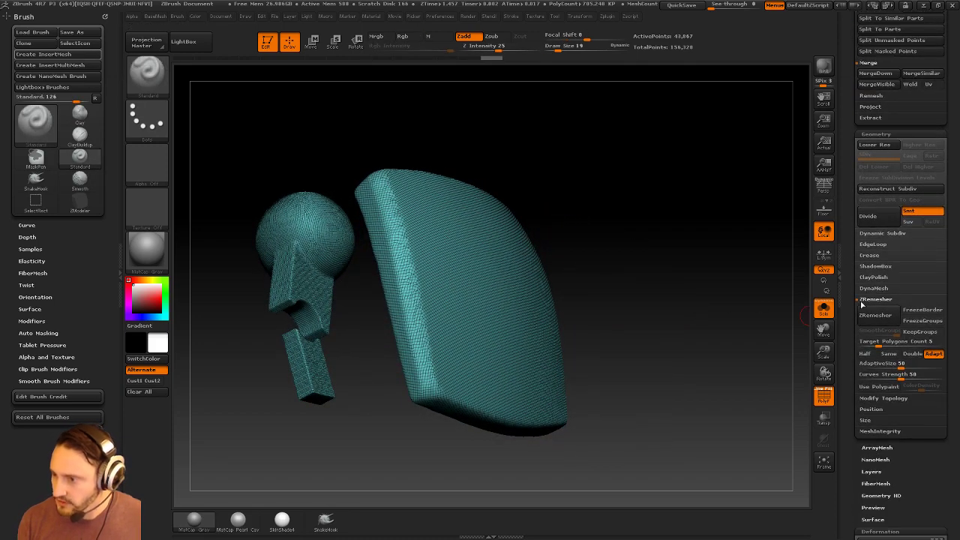
left_click(873, 363)
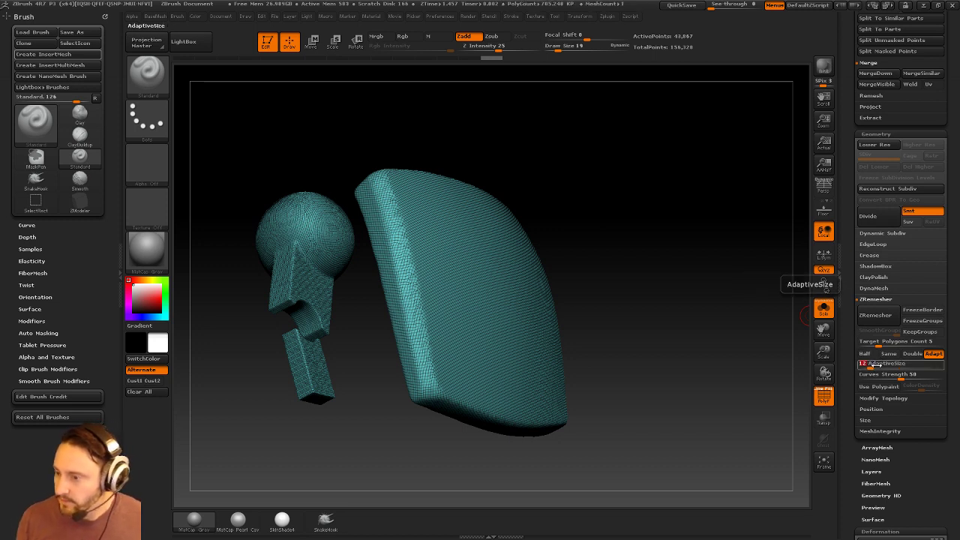
key("Return")
left_click(884, 321)
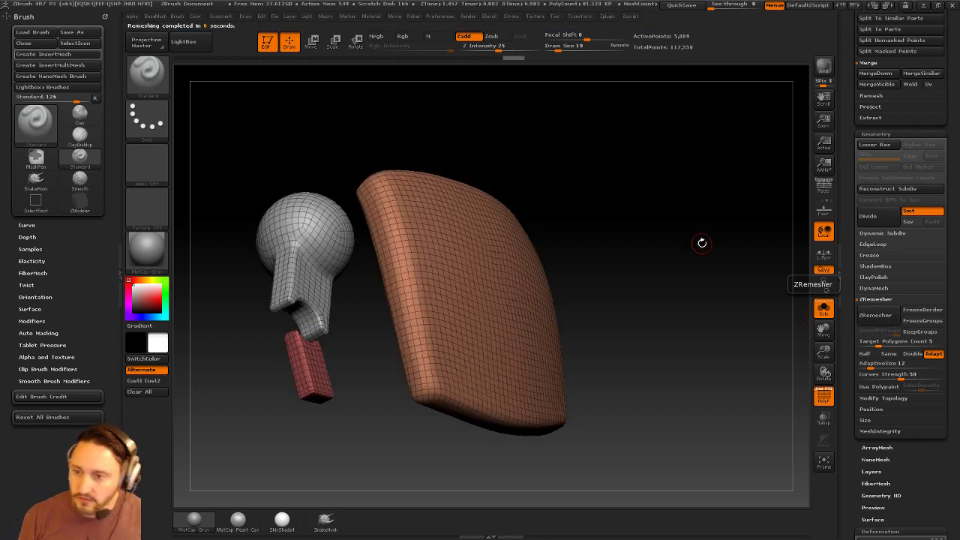
Inspect the remeshed plate, thumb ball and block at a lower subdivision level.
left_click_drag(716, 209, 710, 259)
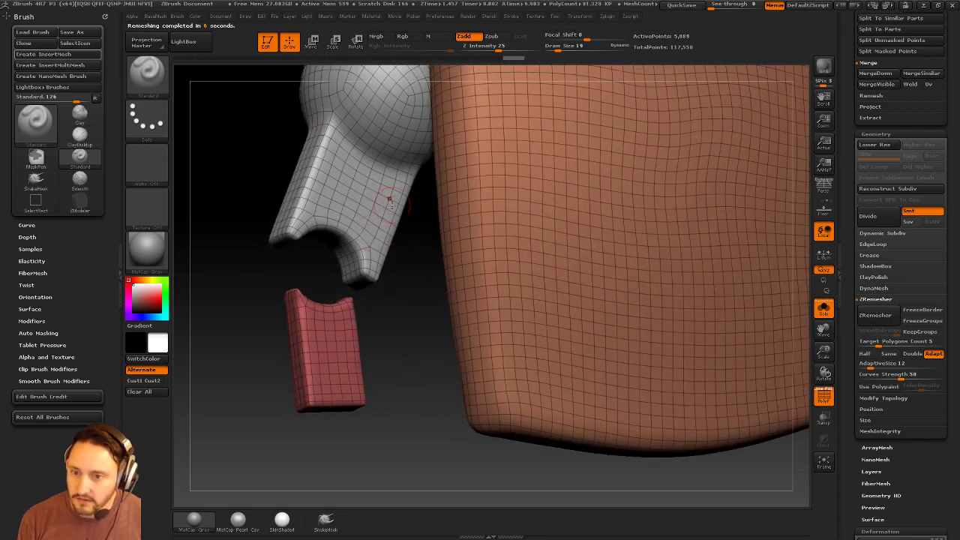
key("shift+d")
left_click_drag(407, 316, 308, 197)
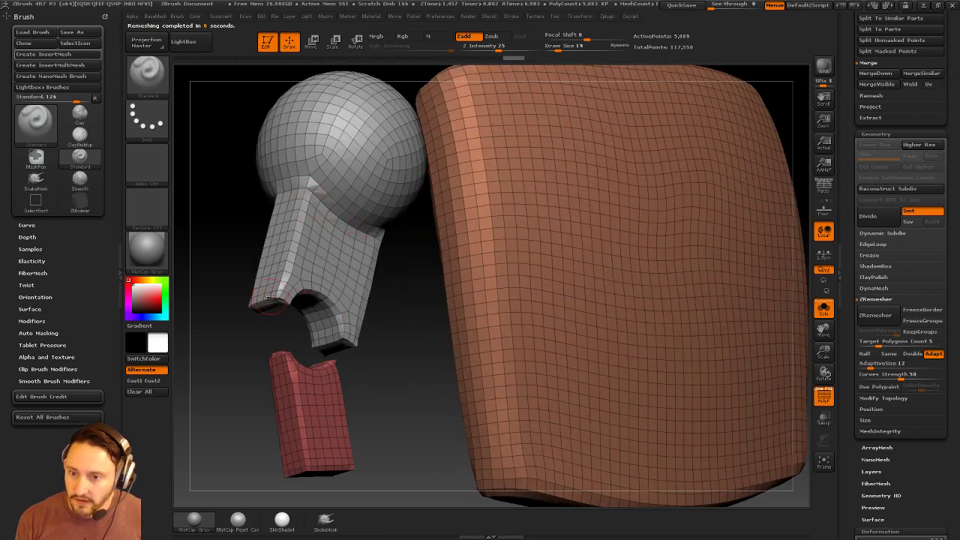
left_click_drag(372, 354, 375, 300)
left_click_drag(676, 263, 695, 284)
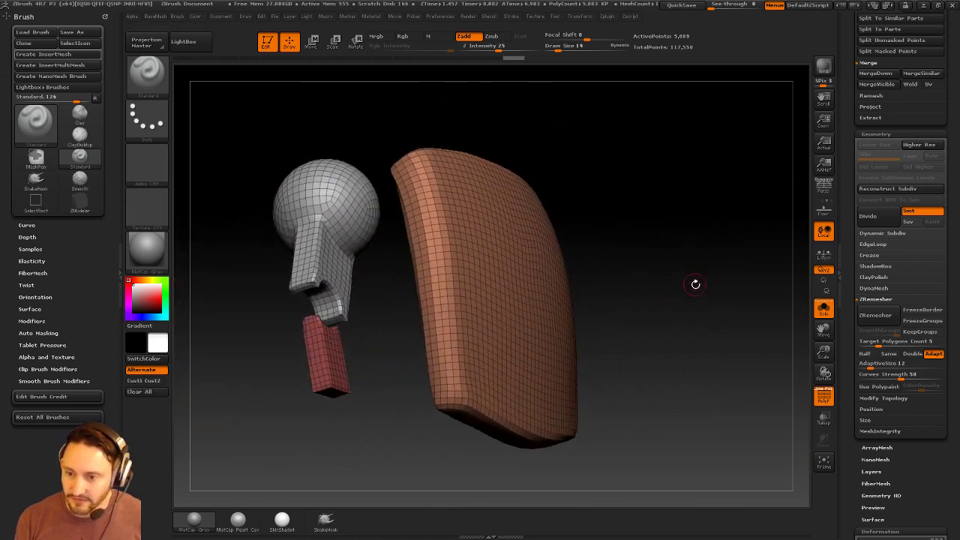
Try remeshing the plate and thumb parts with the Half option, and undo it.
left_click(866, 356)
left_click(889, 321)
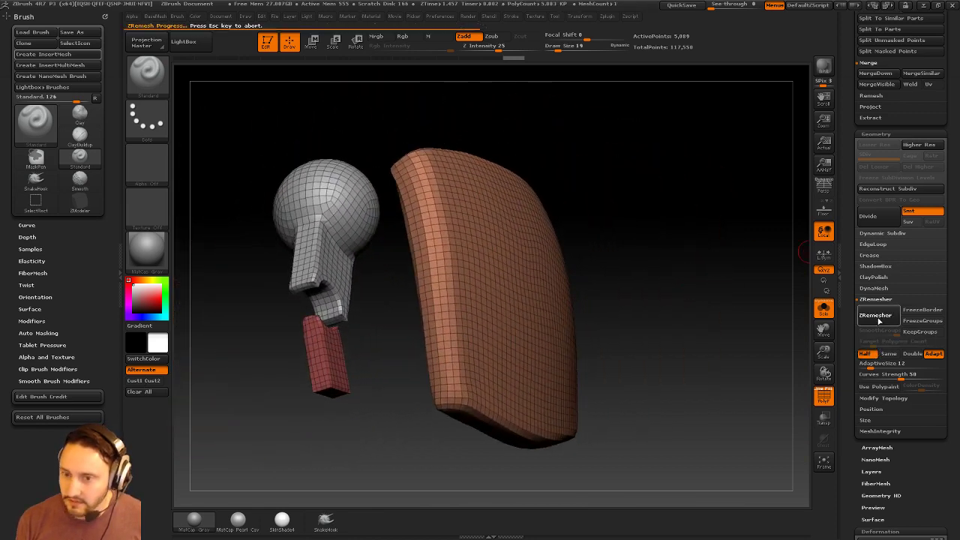
left_click_drag(707, 310, 697, 307)
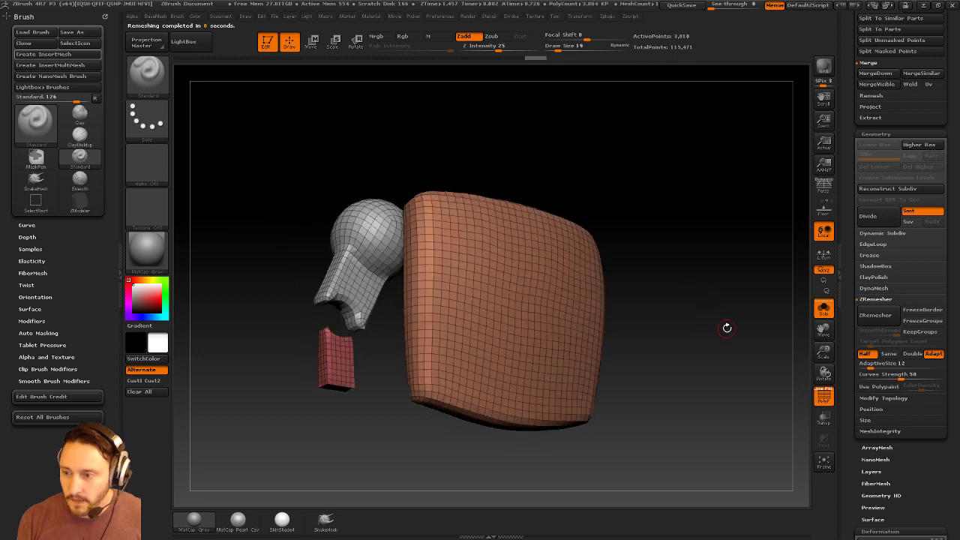
key("ctrl+z")
Try remeshing the plate and thumb parts with AdaptiveSize 0, and undo it.
left_click_drag(870, 365, 860, 366)
left_click(876, 324)
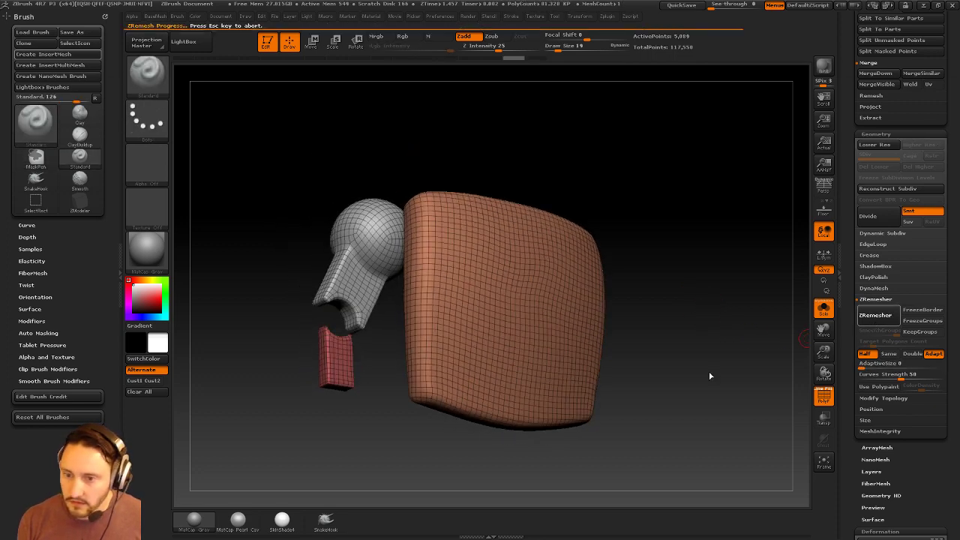
mouse_move(714, 352)
left_mouse_down()
mouse_move(726, 347)
mouse_move(710, 383)
mouse_move(739, 360)
left_mouse_up()
key("ctrl+z")
Merge the remeshed plate and thumb parts down into the remaining BotsBrush hand subtool and check the complete hand.
left_click(820, 404)
left_click(828, 398)
left_click_drag(848, 321, 849, 327)
scroll(848, 327, "up", 5)
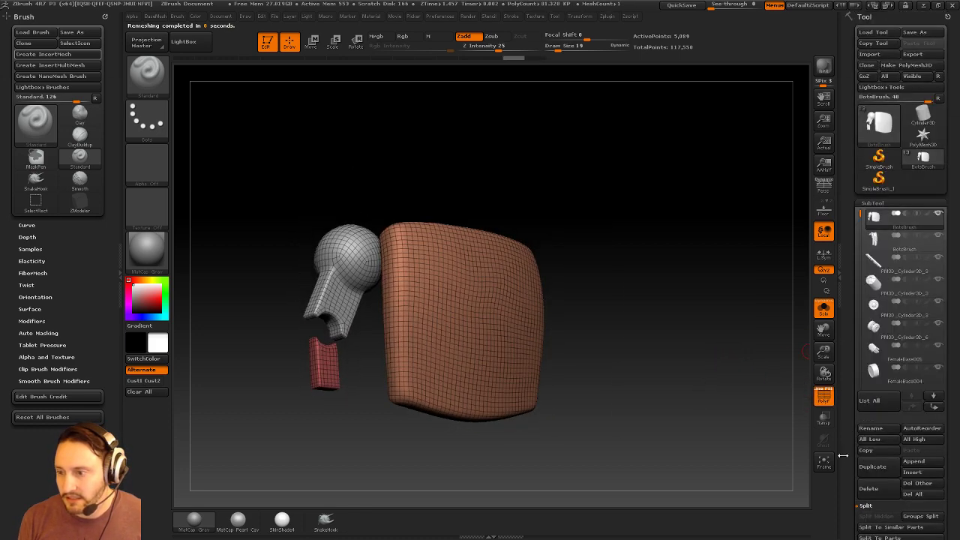
key("ctrl+m")
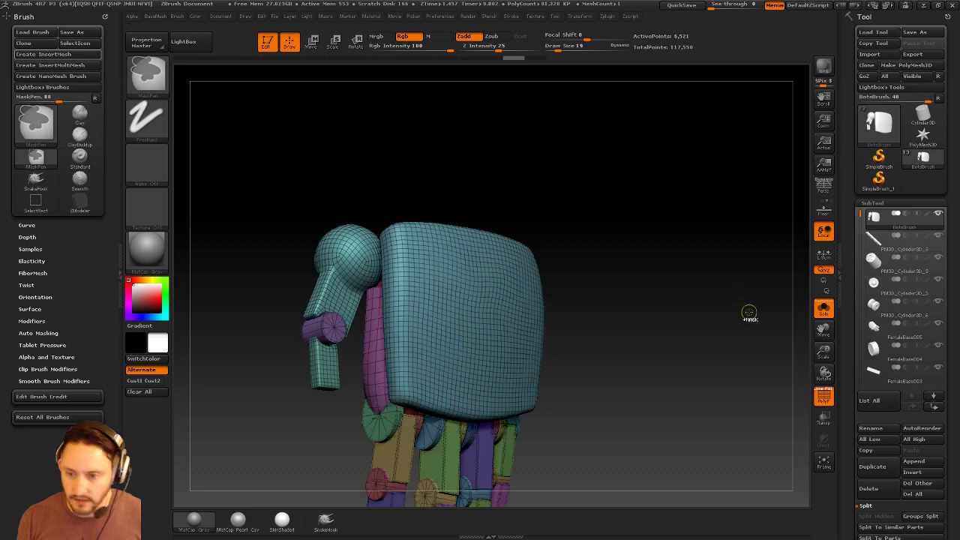
left_click_drag(741, 330, 718, 299, "alt")
left_click_drag(718, 299, 660, 322)
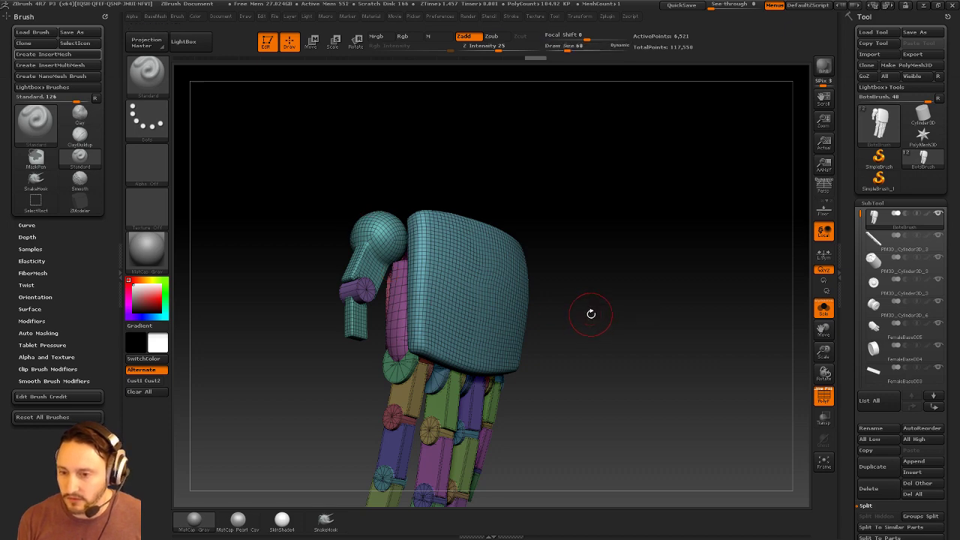
left_click_drag(590, 337, 729, 281)
left_click_drag(709, 322, 703, 292)
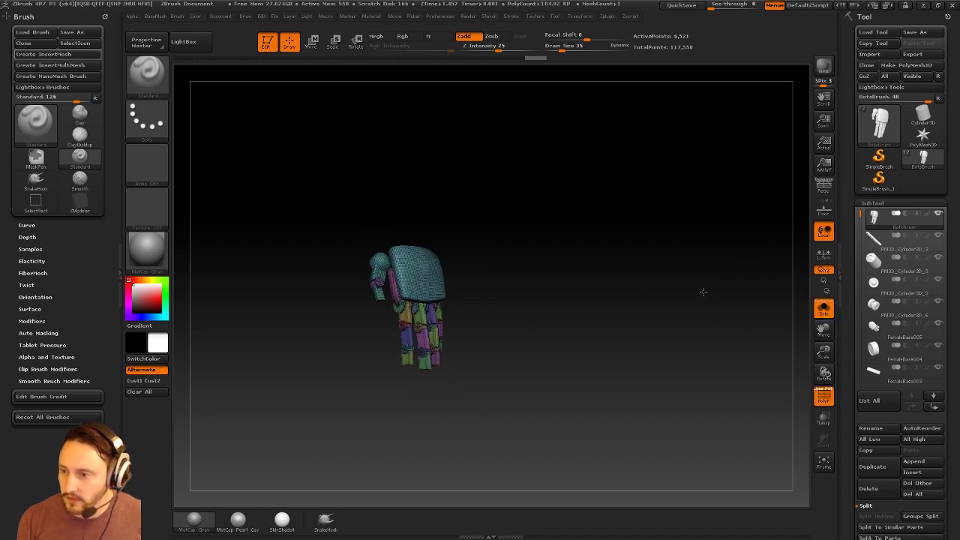
Show the floor grid and rotate the tilted hand with transpose lines to square it up with the axes.
left_click(824, 210)
left_click_drag(698, 248, 613, 370)
left_click_drag(628, 326, 614, 287)
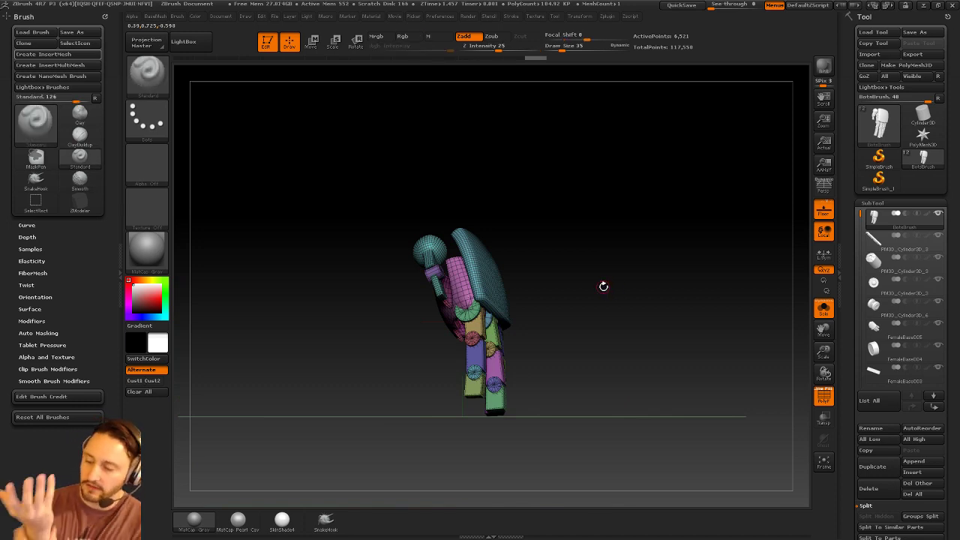
key("r")
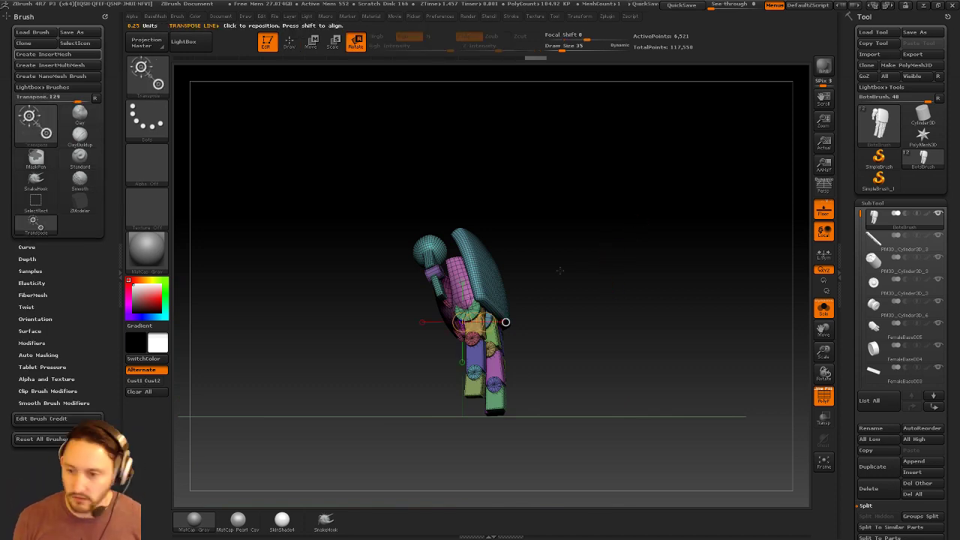
left_click_drag(489, 303, 552, 151)
left_click_drag(520, 226, 549, 85)
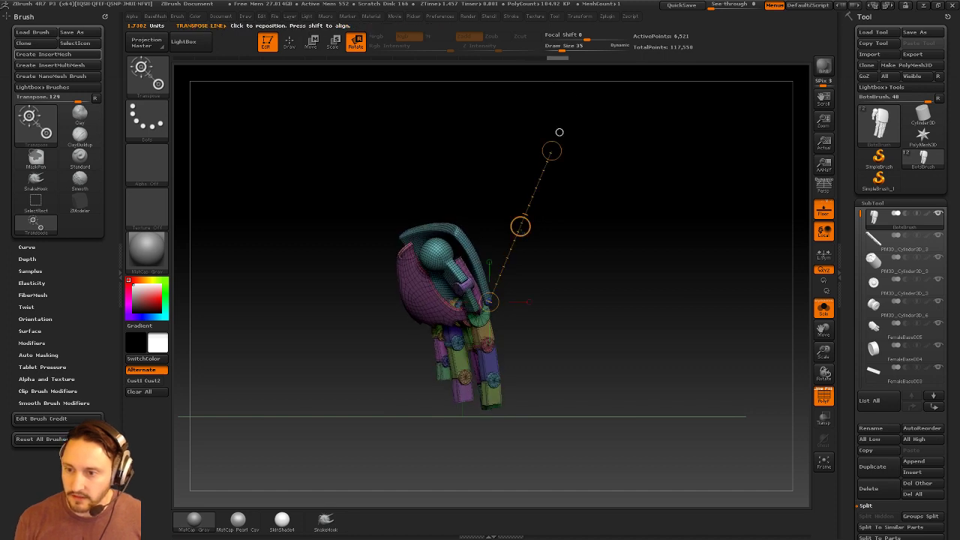
left_click_drag(520, 227, 559, 132)
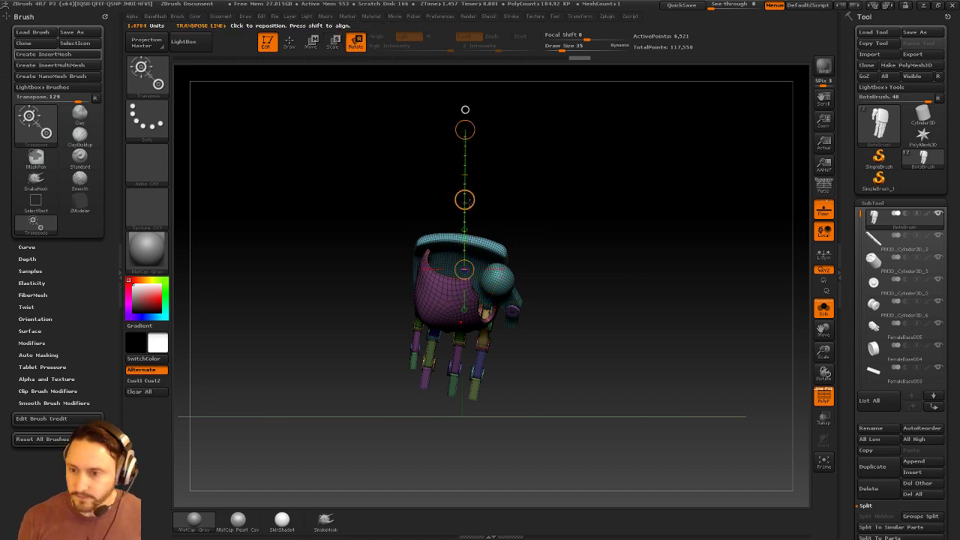
left_click_drag(470, 202, 448, 310)
left_click_drag(465, 206, 458, 303)
Rotate the hand in side view until it lies flat, and move it down onto the floor grid.
left_click_drag(653, 242, 586, 244, "shift")
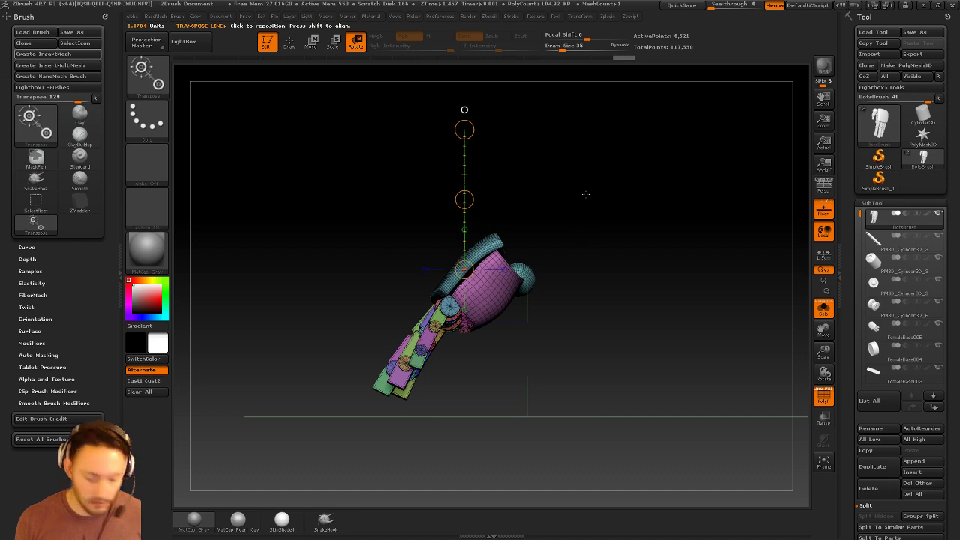
left_click_drag(466, 125, 551, 165)
key("w")
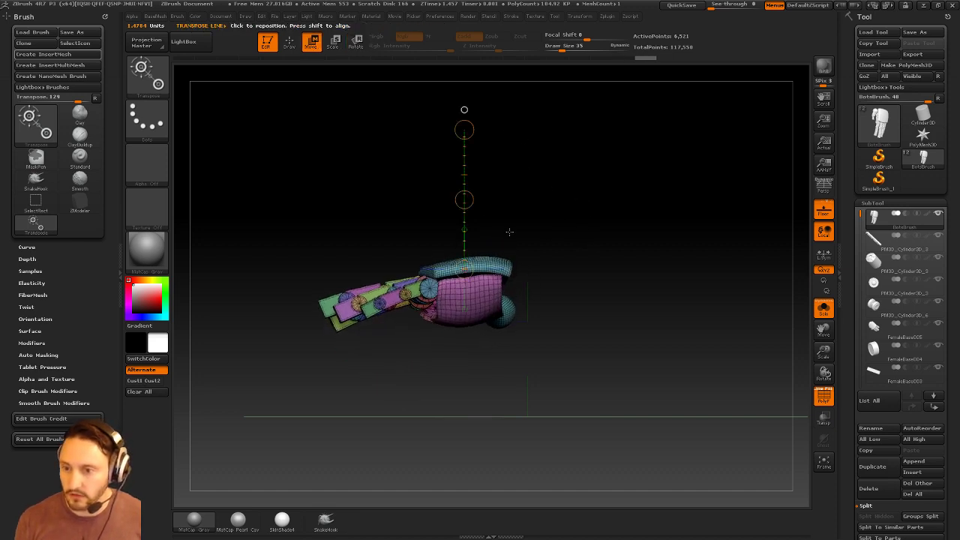
left_click_drag(465, 199, 527, 287)
mouse_move(605, 267)
left_mouse_down("shift")
mouse_move(671, 266)
mouse_move(631, 241)
left_mouse_up("shift")
Rotate the hand as seen from above to straighten it against the grid, and check its alignment from the front.
key("q")
key("r")
left_click_drag(448, 228, 506, 243)
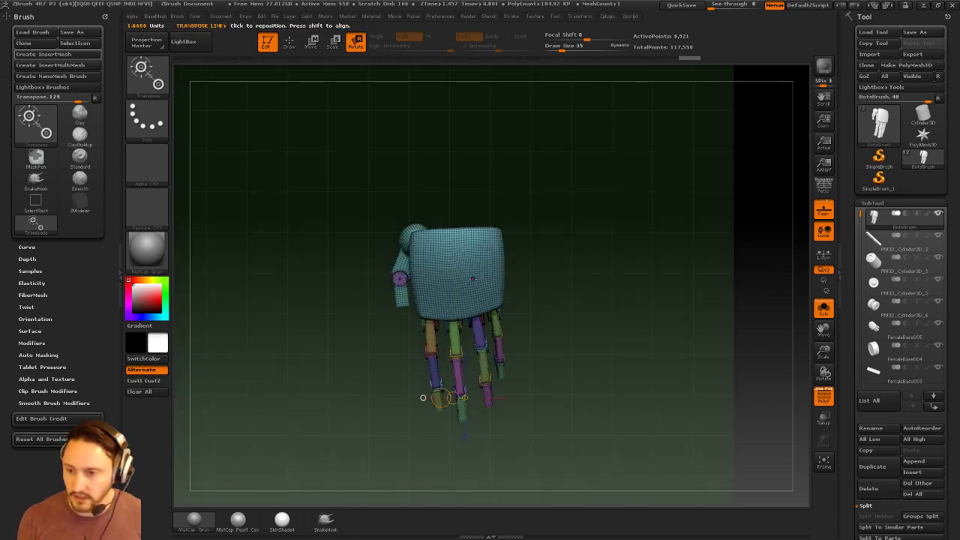
left_click_drag(602, 271, 606, 285)
left_click_drag(636, 250, 645, 240, "shift")
key("q")
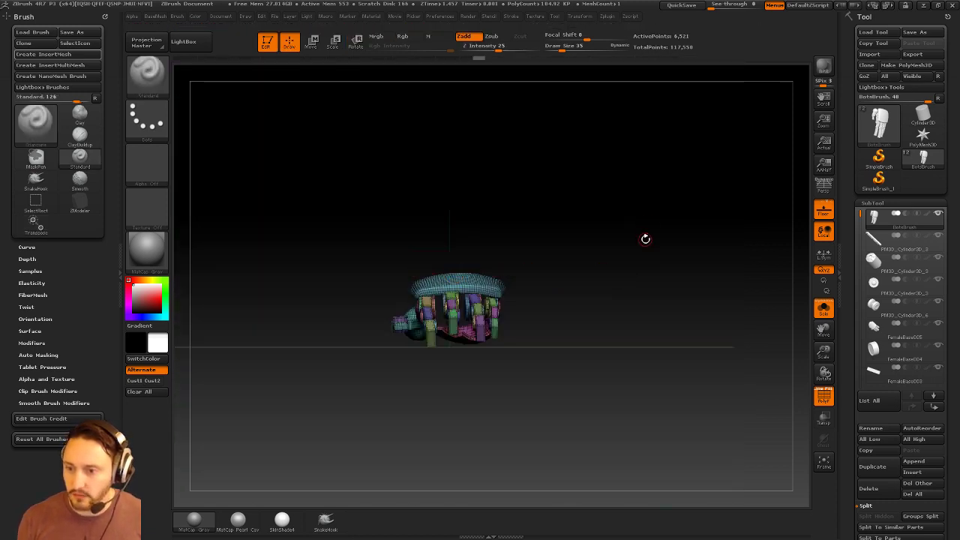
left_click_drag(718, 168, 704, 214, "alt")
Select the truss-shaped PM3D_Cylinder3D_3 subtool directly below the hand and examine it with and without polyframe.
left_click(875, 246)
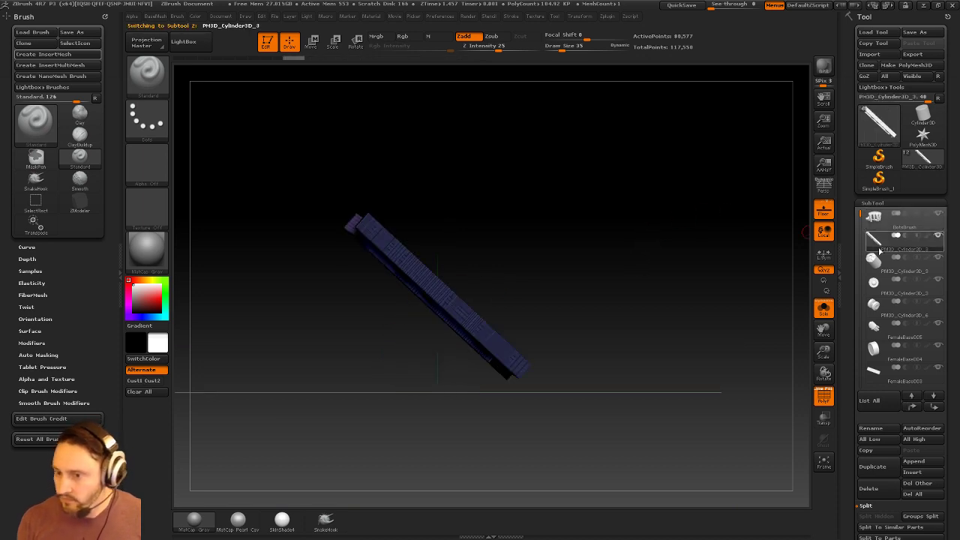
left_click_drag(606, 255, 713, 304, "alt")
left_click(823, 394)
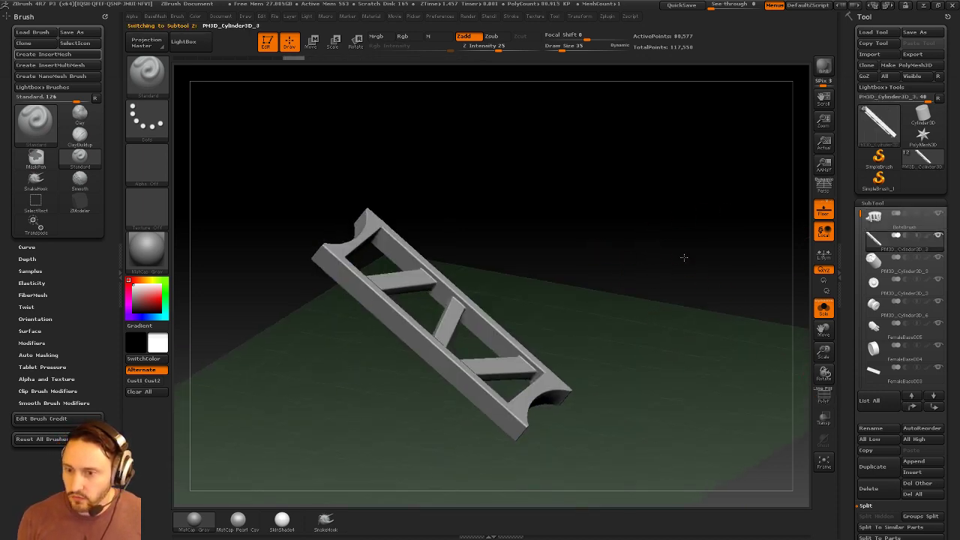
left_click_drag(684, 257, 712, 315, "alt")
left_click_drag(713, 315, 757, 323)
left_click(824, 396)
left_click_drag(794, 374, 733, 265)
Regroup the truss into separate polygroups by its face normals and check the grouping around the struts.
key("b")
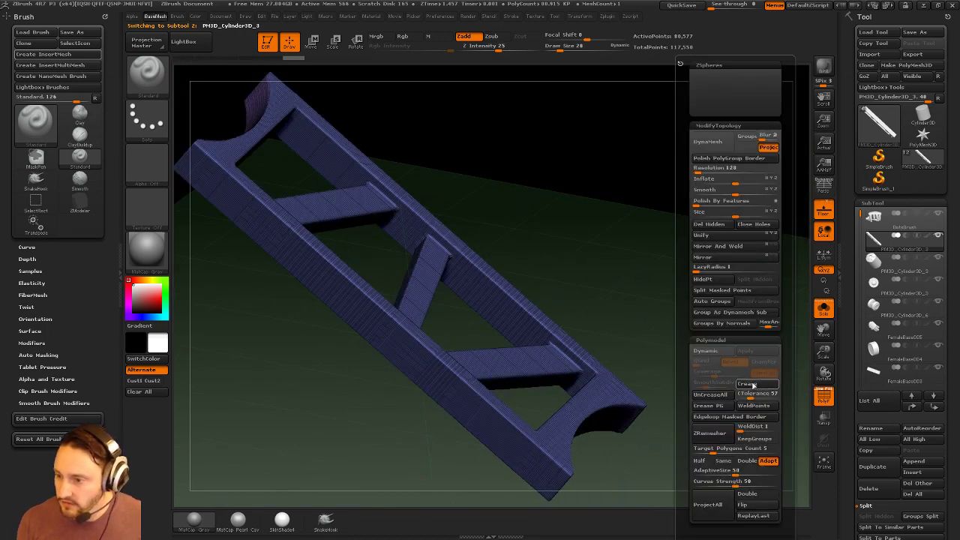
left_click(739, 324)
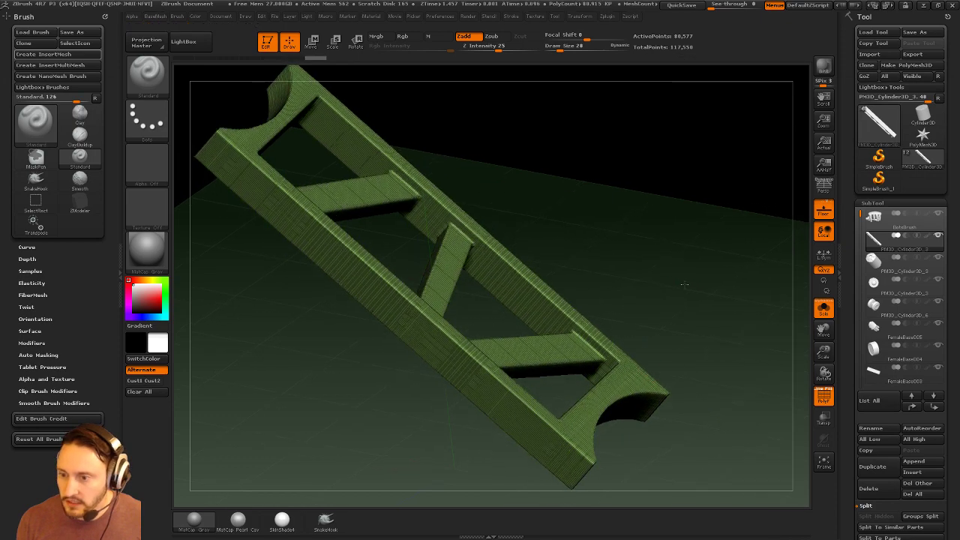
left_click(739, 323)
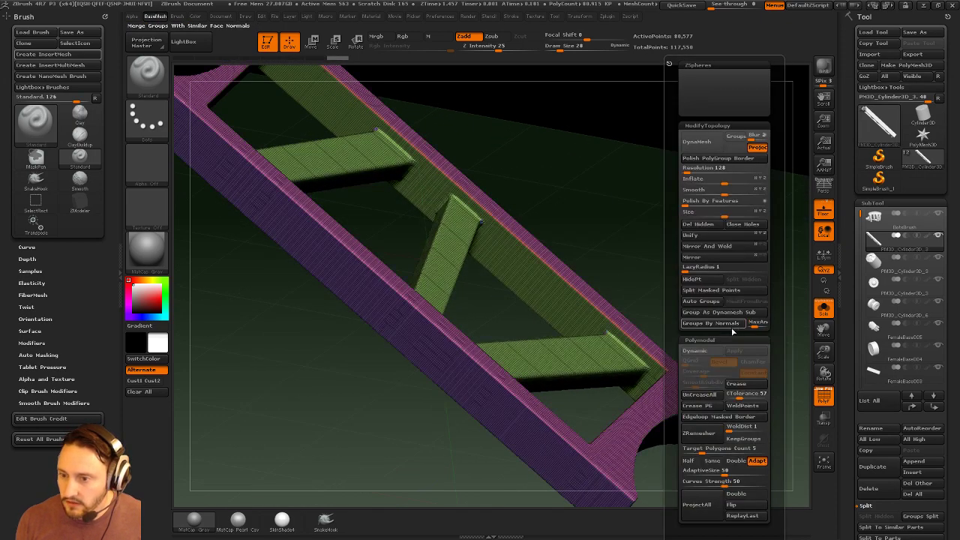
left_click_drag(608, 295, 698, 294)
key("space")
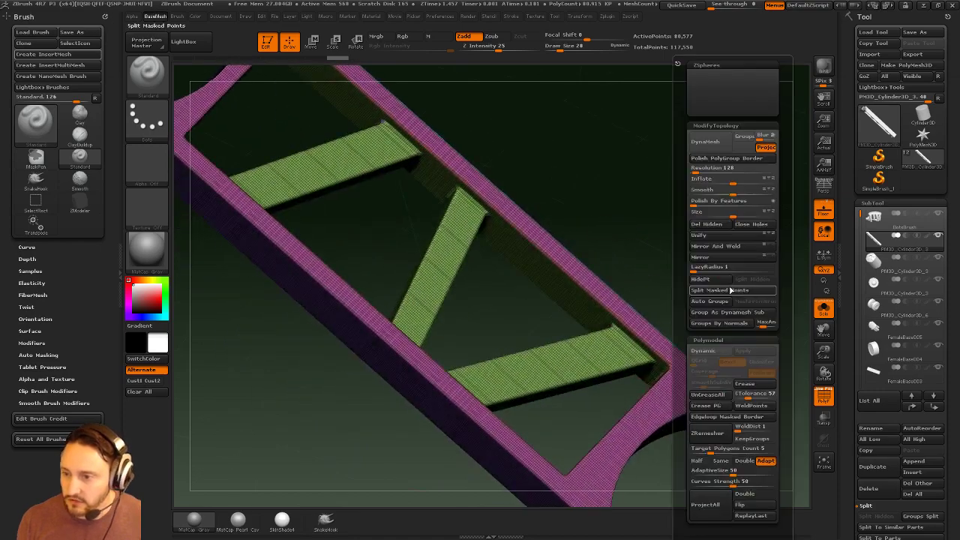
left_click_drag(656, 235, 611, 313)
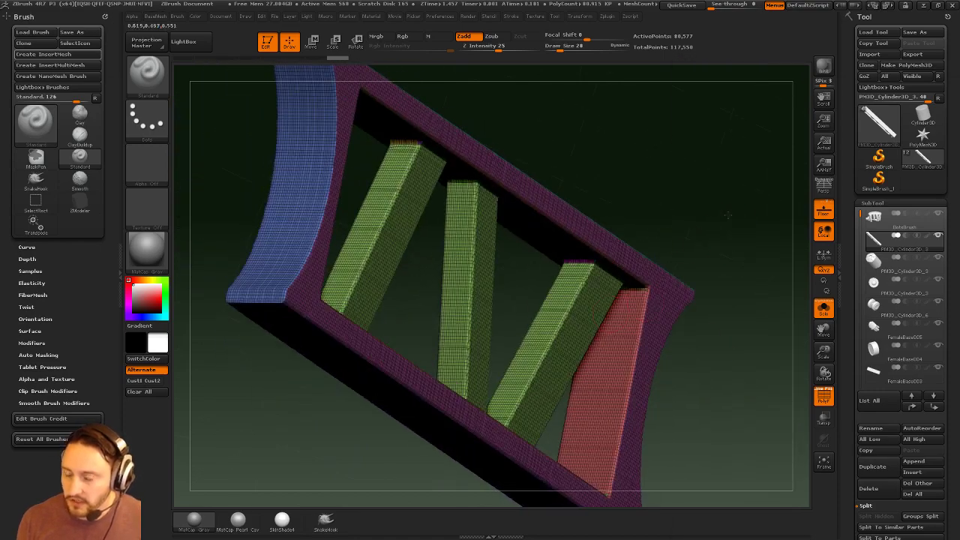
left_click_drag(728, 216, 642, 277)
Load the MaskConcave and MaskConvex brushes, leaving MaskConvex as the masking brush.
left_click(150, 79, "ctrl")
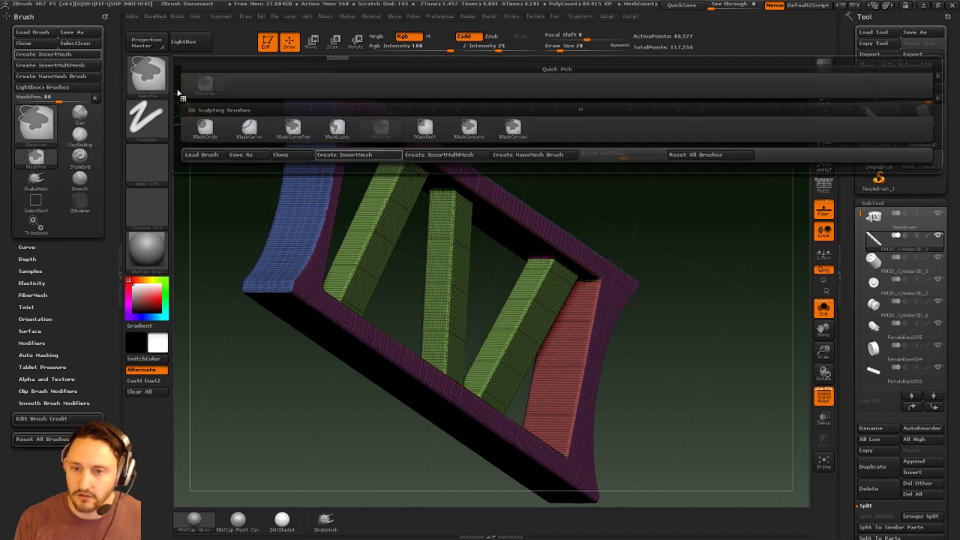
left_click(474, 139, "ctrl")
left_click(514, 133, "ctrl")
left_click(148, 78, "ctrl")
left_click(513, 131, "ctrl")
left_click(700, 155, "ctrl")
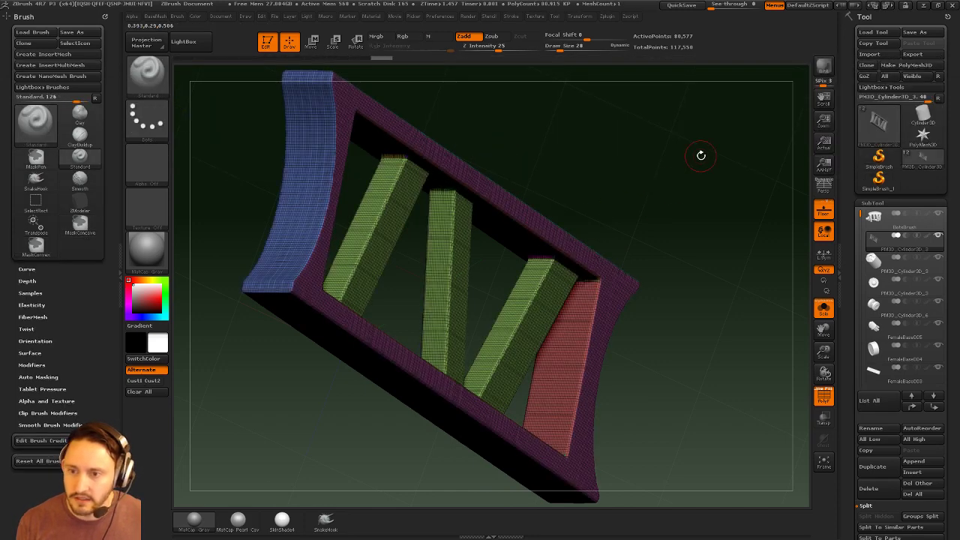
Open the MaskConvex brush's depth settings and adjust its inner depth.
mouse_move(701, 155)
left_mouse_down("alt")
mouse_move(725, 159)
mouse_move(803, 218)
left_mouse_up("alt")
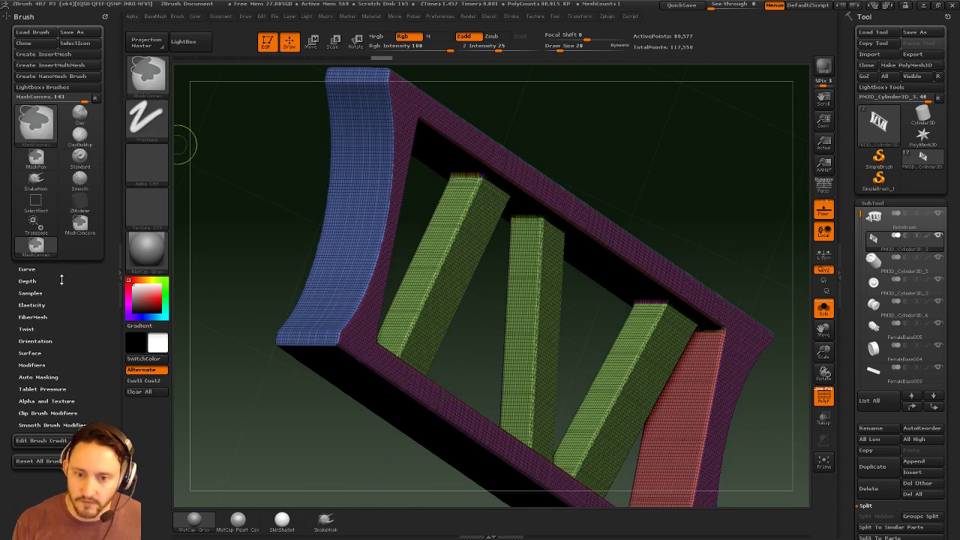
left_click(27, 281)
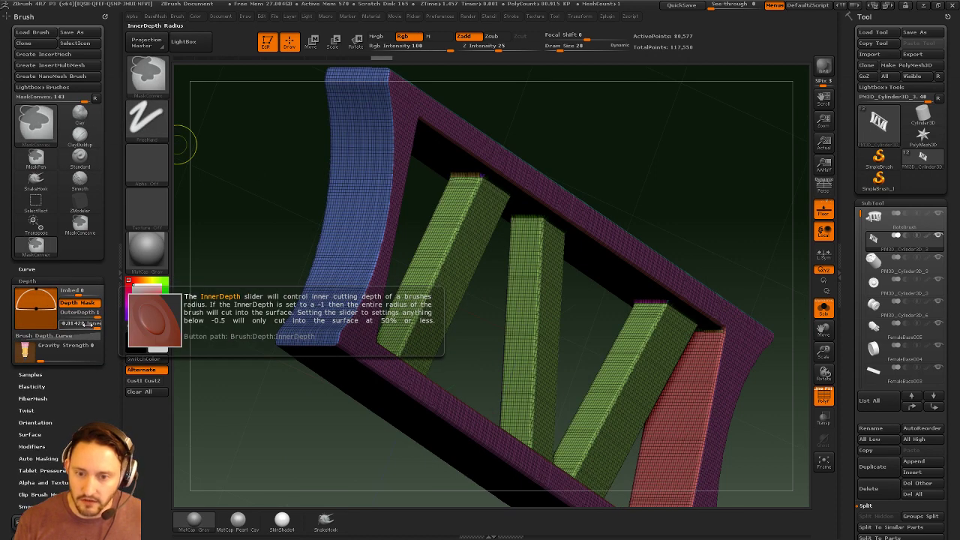
left_click_drag(36, 309, 38, 317)
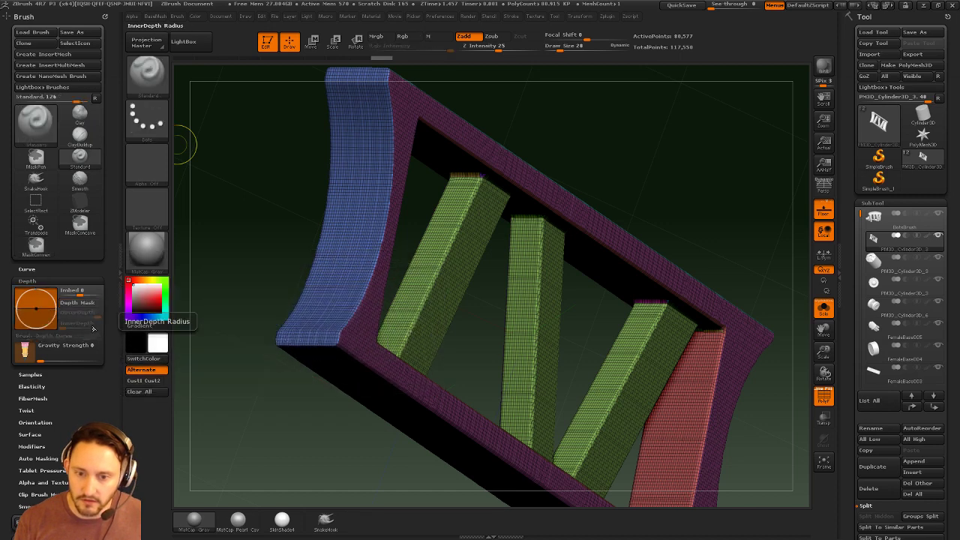
Hide the polyframe and paint a convex mask along the middle strut of the truss.
mouse_move(713, 122)
left_mouse_down()
mouse_move(588, 200)
mouse_move(642, 234)
left_mouse_up()
left_click(824, 397)
mouse_move(463, 260)
left_mouse_down("ctrl")
mouse_move(456, 243)
mouse_move(457, 329)
left_mouse_up("ctrl")
left_click_drag(518, 300, 592, 276)
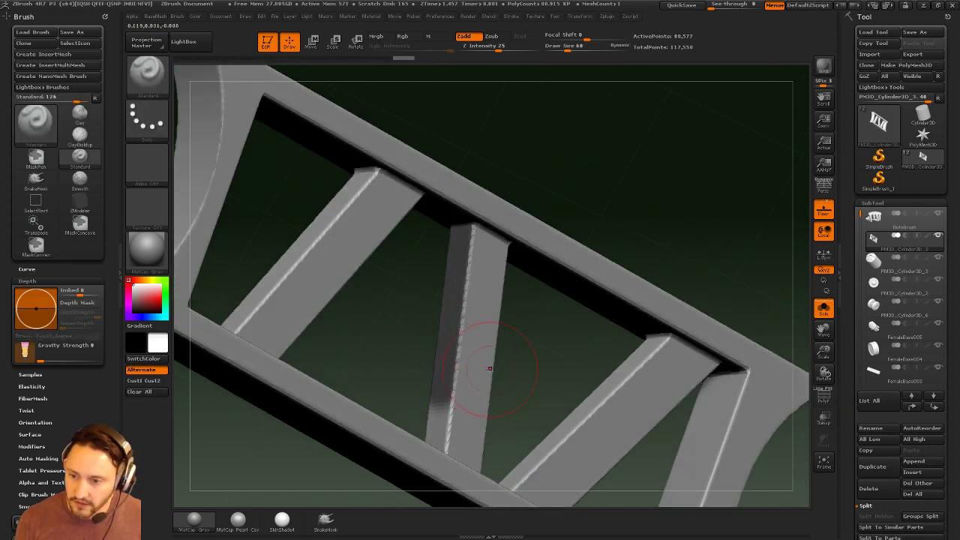
Try masking the convex edges at the base of the truss's middle strut with a smaller MaskConvex brush.
left_click_drag(518, 366, 521, 389)
left_click_drag(467, 375, 452, 435, "ctrl")
left_click_drag(517, 360, 495, 424)
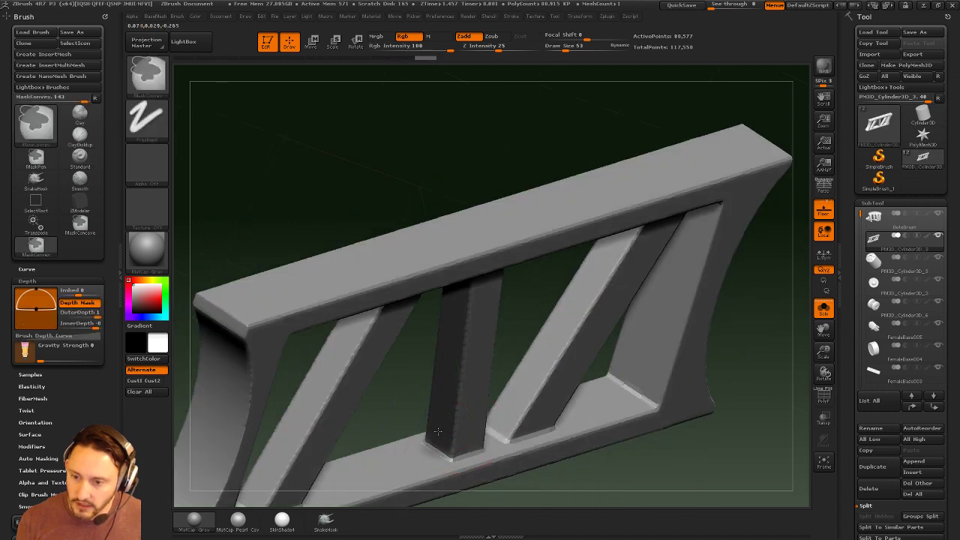
left_click_drag(438, 431, 443, 438, "ctrl")
key("ctrl")
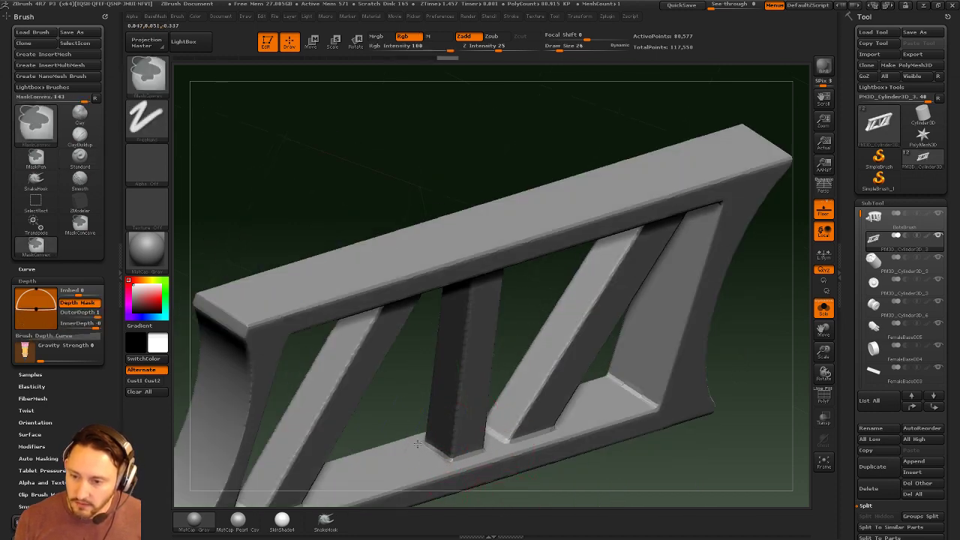
mouse_move(402, 391)
left_mouse_down()
mouse_move(575, 172)
mouse_move(503, 208)
mouse_move(460, 255)
left_mouse_up()
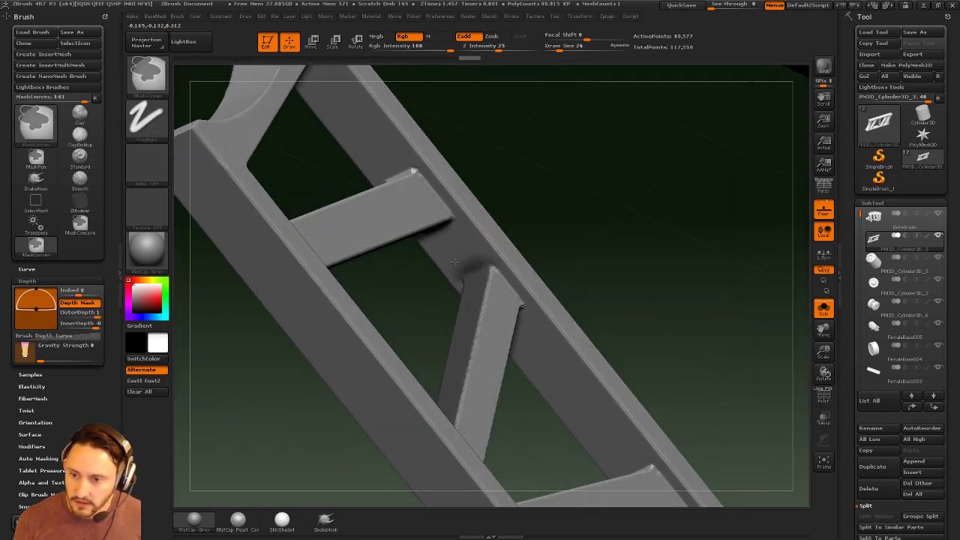
mouse_move(604, 218)
left_mouse_down()
mouse_move(588, 174)
mouse_move(647, 203)
mouse_move(706, 253)
mouse_move(667, 254)
left_mouse_up()
Compare the truss with the full assembly, show its polyframe and regroup its polygroups by face normals.
left_click(826, 314)
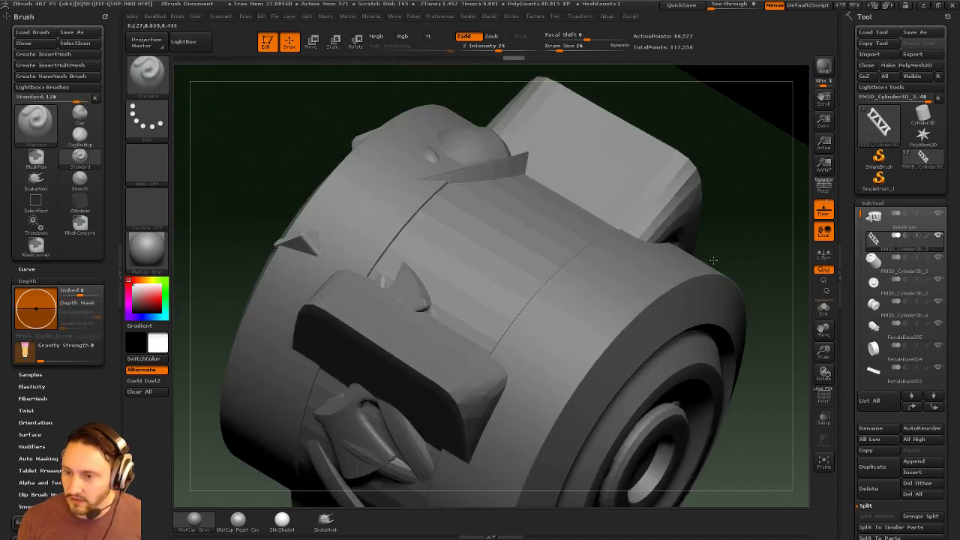
left_click_drag(788, 262, 801, 329, "alt")
left_click(821, 311)
key("shift+f")
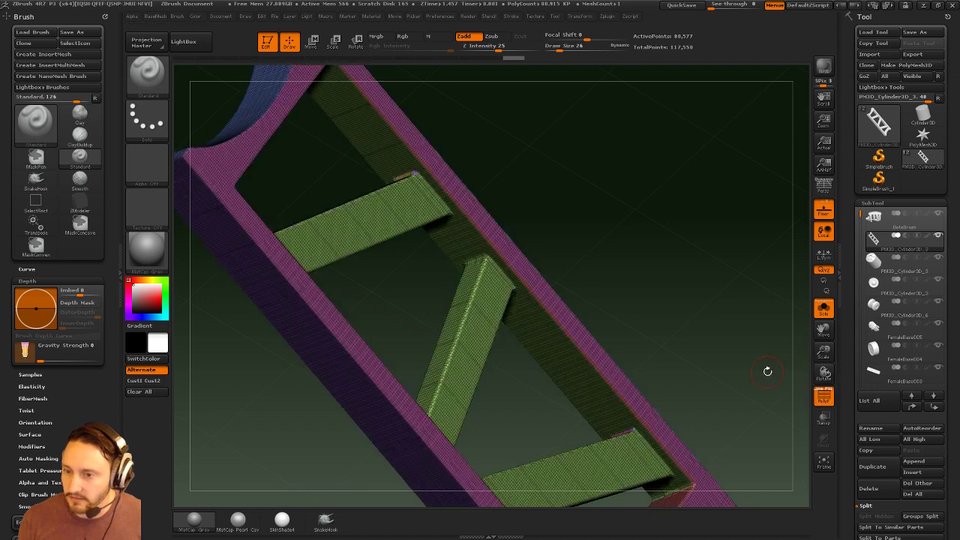
left_click_drag(765, 369, 713, 314)
left_click_drag(634, 240, 686, 260)
key("space")
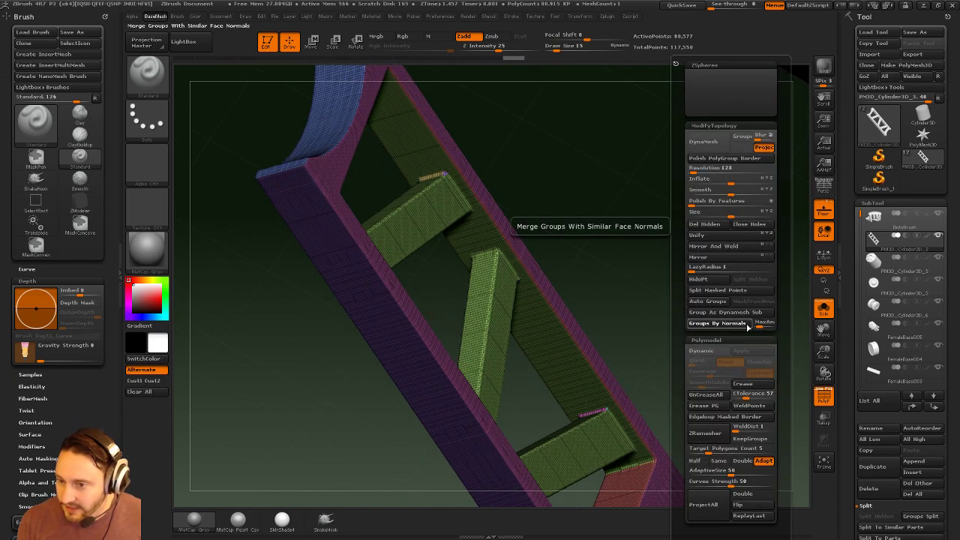
left_click(748, 327)
left_click_drag(678, 273, 660, 276)
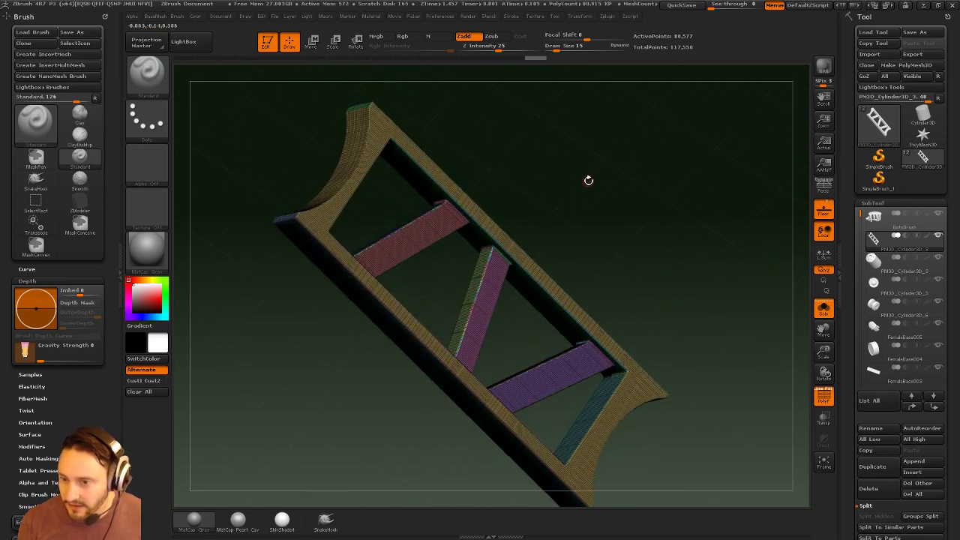
Merge the truss's polygroups that share the same vertex count using Merge Similar Groups.
left_click_drag(588, 180, 770, 310)
left_click_drag(847, 390, 848, 168)
left_click(886, 97, "shift")
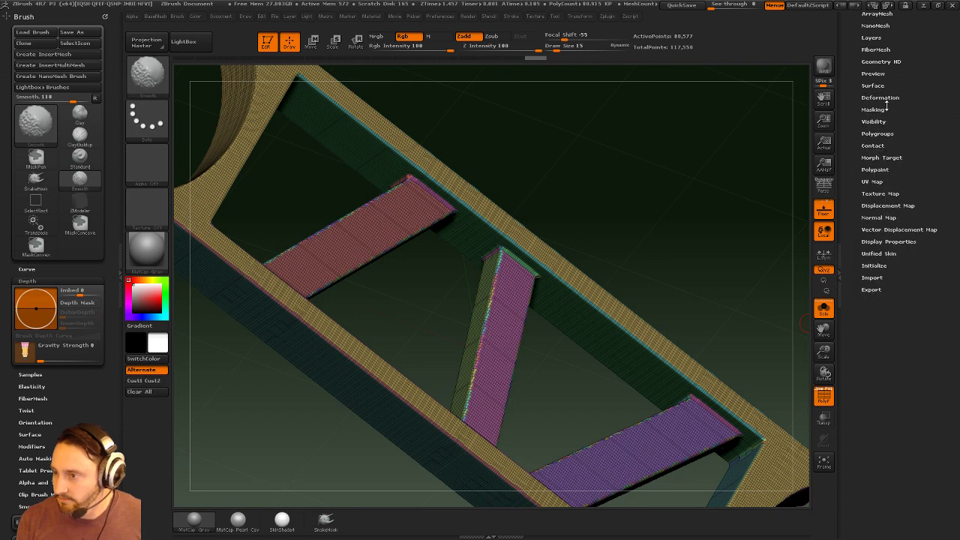
left_click(879, 134)
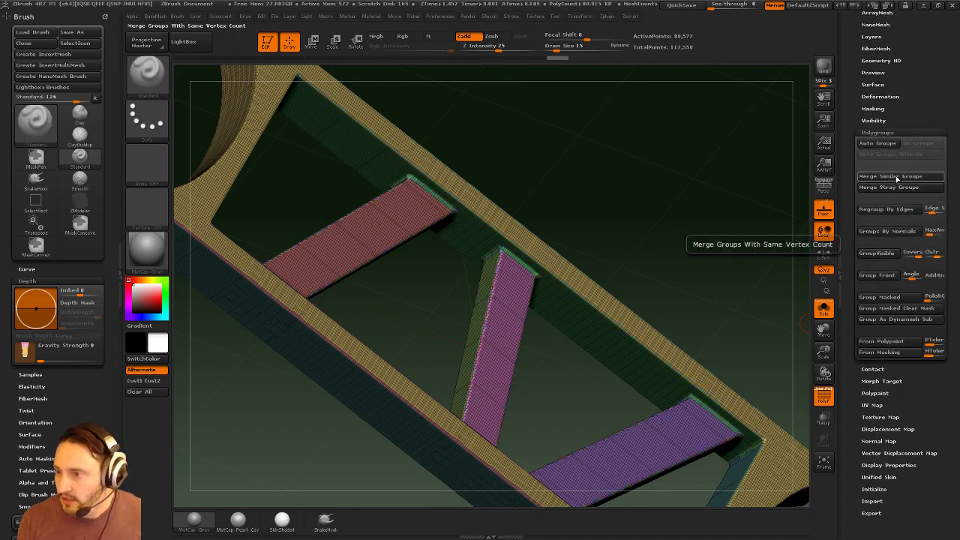
left_click(897, 178)
Examine the polygroups around the truss struts and view the plain truss both in the full assembly and isolated.
left_click_drag(733, 244, 698, 214)
left_click_drag(482, 409, 691, 290)
left_click_drag(435, 266, 330, 340)
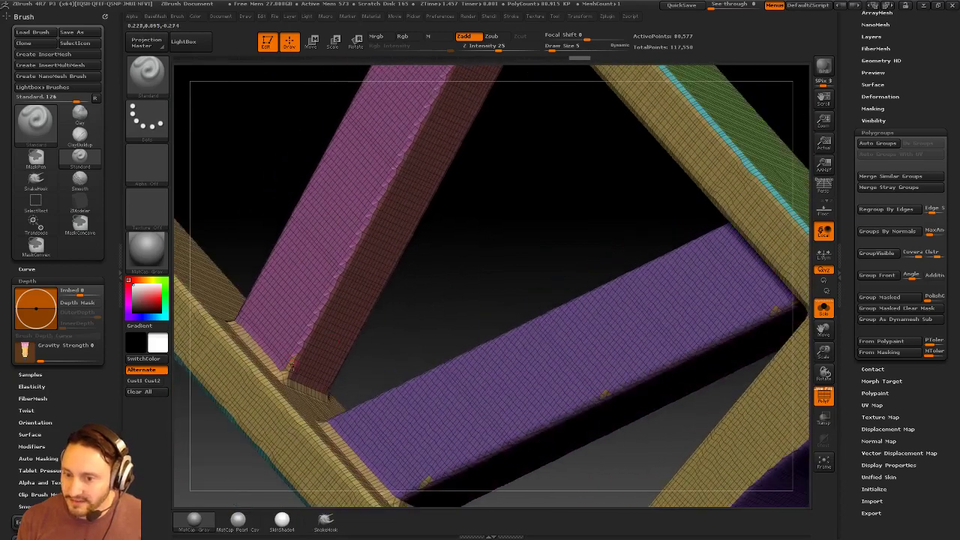
left_click_drag(292, 366, 800, 342)
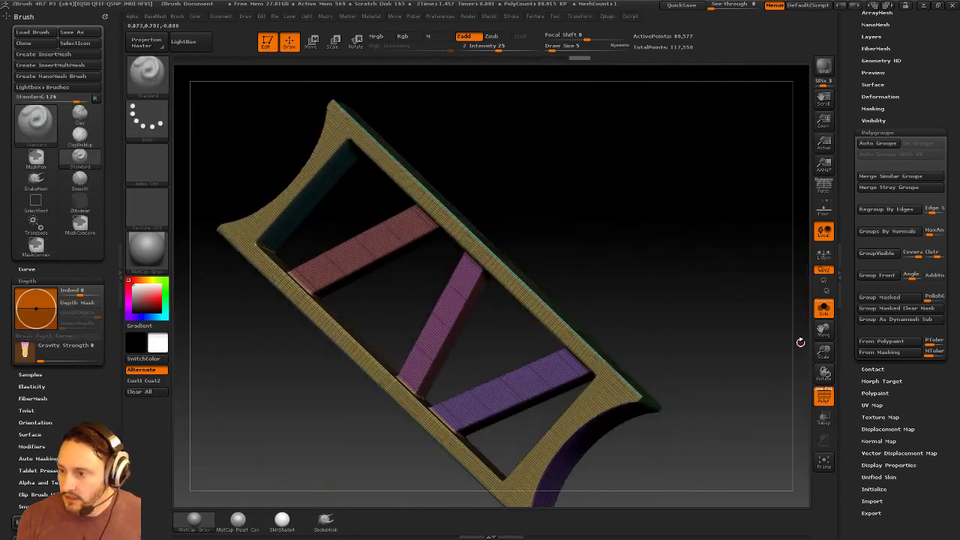
left_click(823, 310)
mouse_move(726, 295)
left_mouse_down()
mouse_move(780, 306)
mouse_move(727, 251)
mouse_move(747, 292)
mouse_move(731, 300)
mouse_move(726, 326)
mouse_move(750, 343)
mouse_move(720, 208)
mouse_move(690, 253)
mouse_move(705, 185)
mouse_move(727, 256)
left_mouse_up()
left_click(828, 312)
key("shift+f")
key("s")
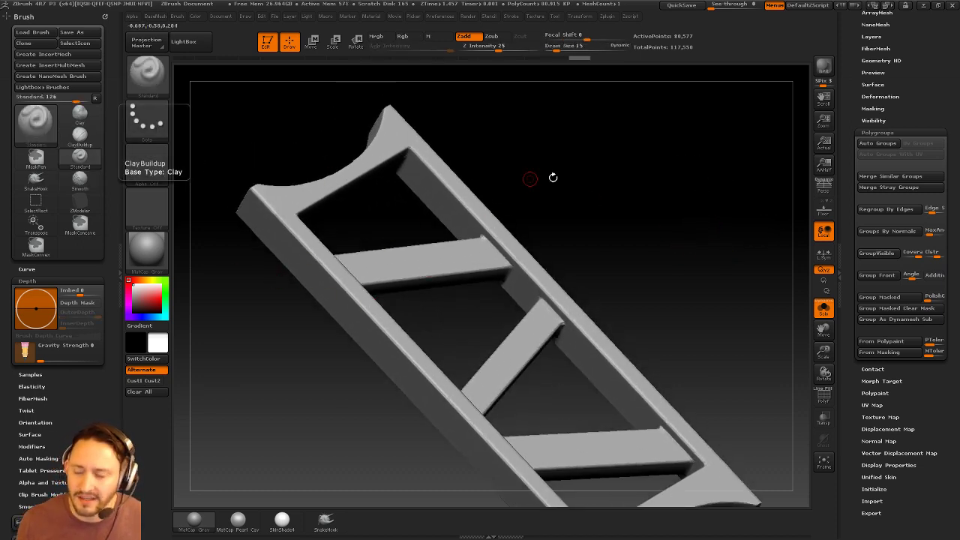
left_click_drag(784, 160, 667, 157, "alt")
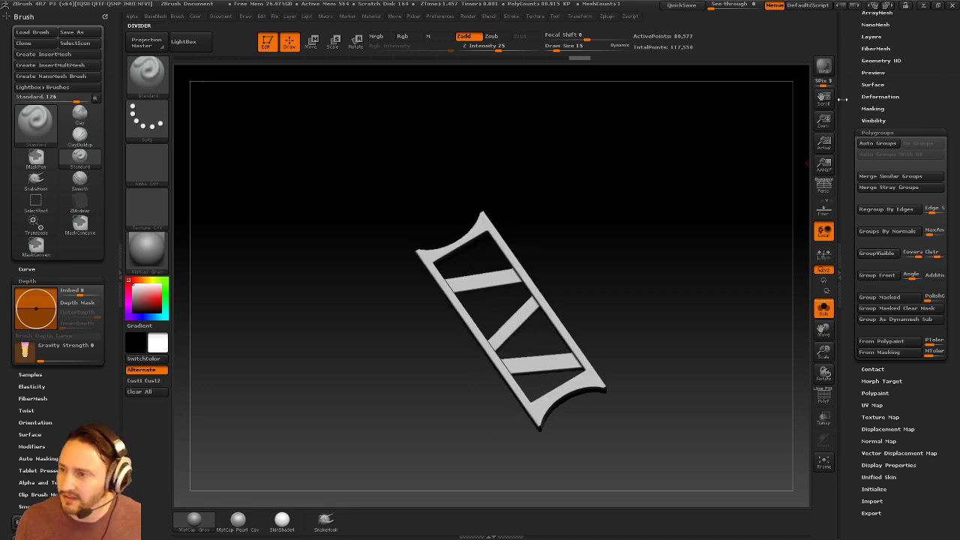
Delete the truss subtool from the model's subtool list.
left_click(843, 100)
left_click(956, 109)
left_click_drag(930, 100, 861, 234)
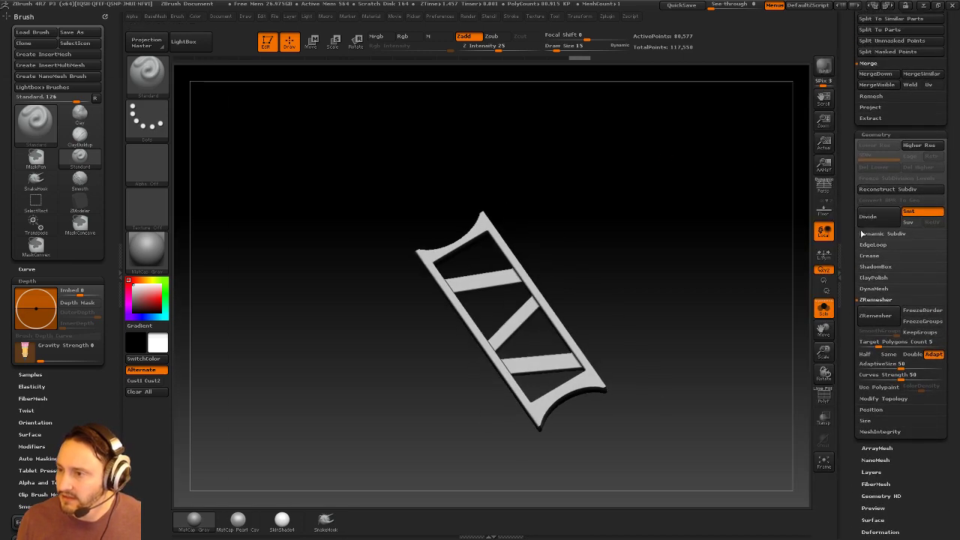
left_click_drag(854, 123, 853, 231)
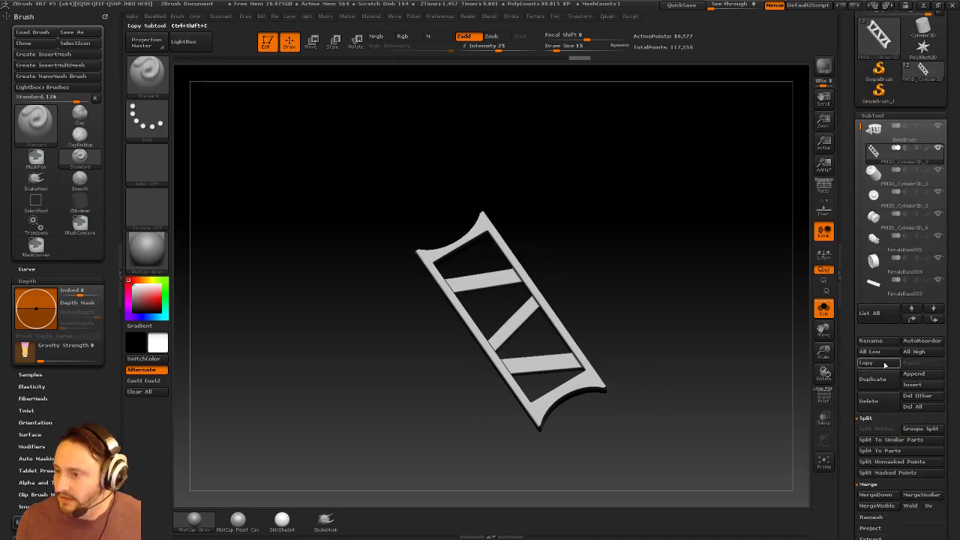
left_click(870, 401)
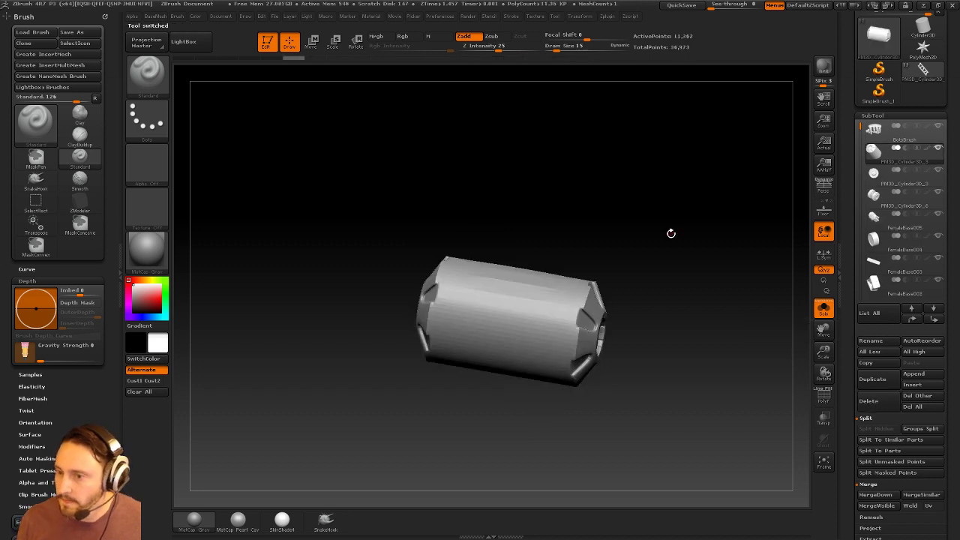
Show the isolated cylinder part's polyframe, reconstruct its lowest subdivision level and discard the higher levels.
left_click(823, 398)
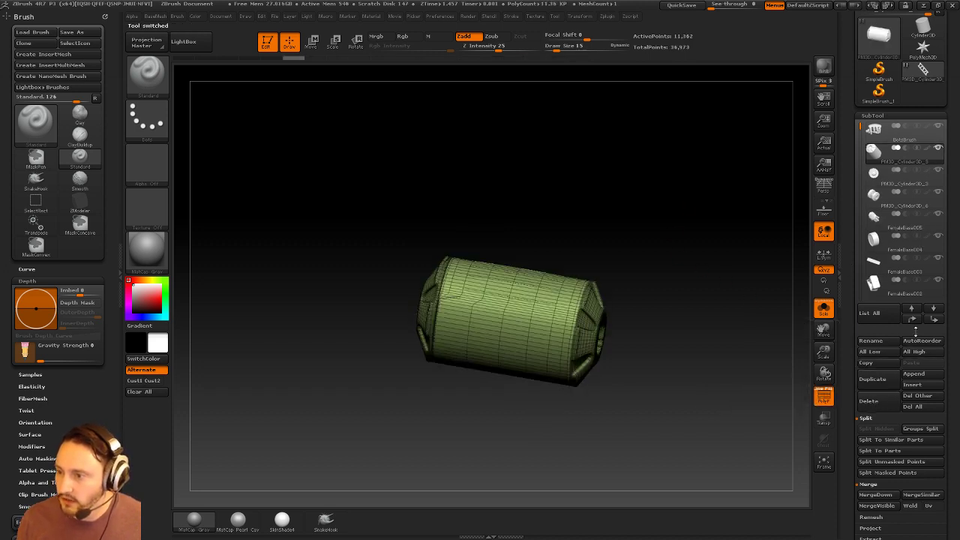
left_click(913, 321)
left_click(933, 321)
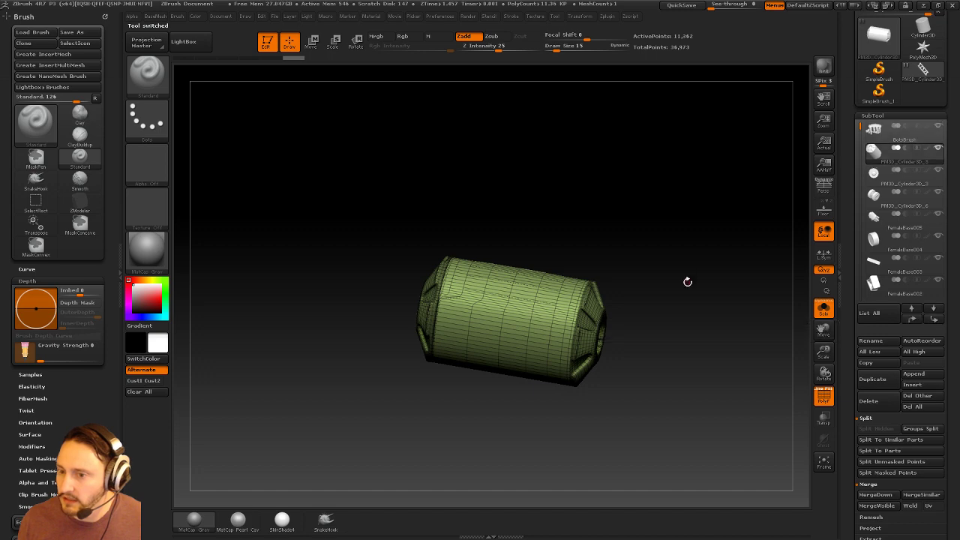
left_click_drag(686, 278, 732, 308)
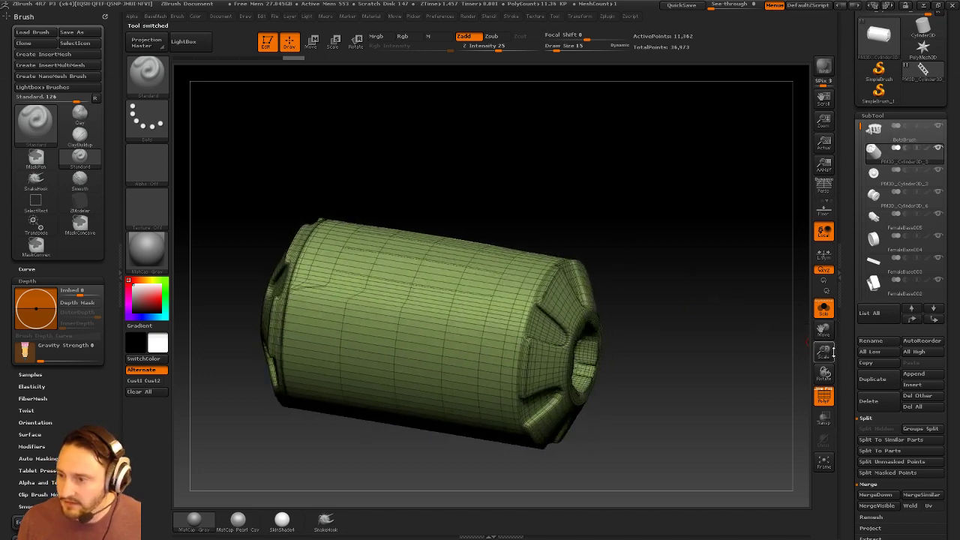
left_click_drag(848, 359, 846, 262)
left_click(873, 240)
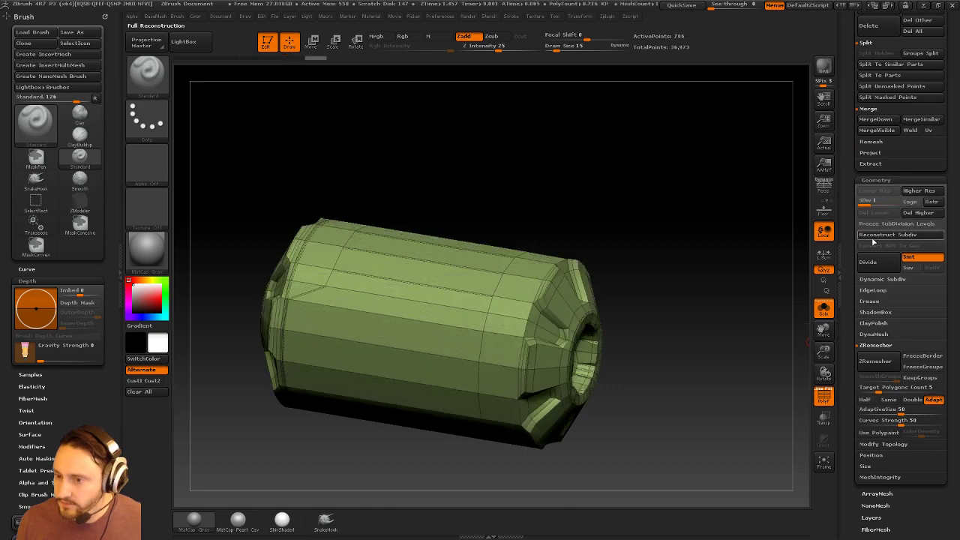
left_click_drag(636, 232, 682, 217)
mouse_move(727, 195)
left_mouse_down()
mouse_move(658, 155)
mouse_move(663, 180)
mouse_move(713, 191)
left_mouse_up()
Switch to the ZModeler brush and delete the two extra edge loops around the cylinder part's body.
key("b")
key("z")
key("m")
key("space")
left_click(557, 295)
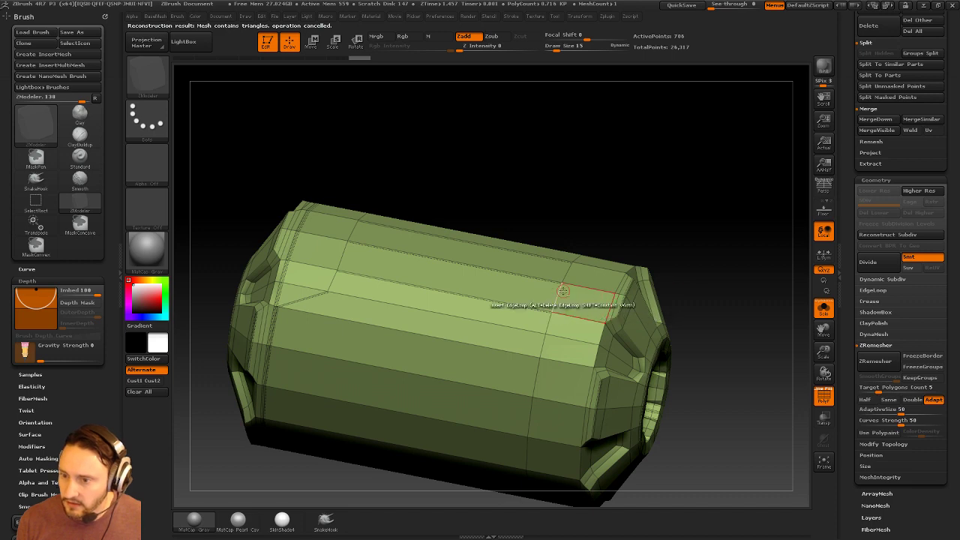
mouse_move(653, 157)
left_mouse_down()
mouse_move(694, 139)
mouse_move(652, 150)
mouse_move(660, 154)
left_mouse_up()
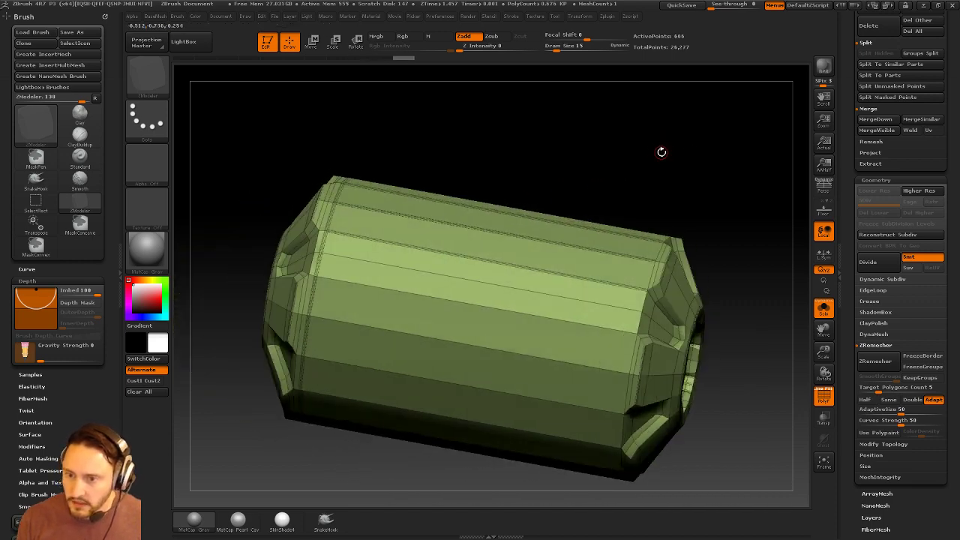
key("1")
left_click_drag(540, 171, 702, 179)
Preview the cylinder part smoothed with the polyframe hidden, then compare its low-poly form alone and within the assembly.
key("space")
left_click(650, 394)
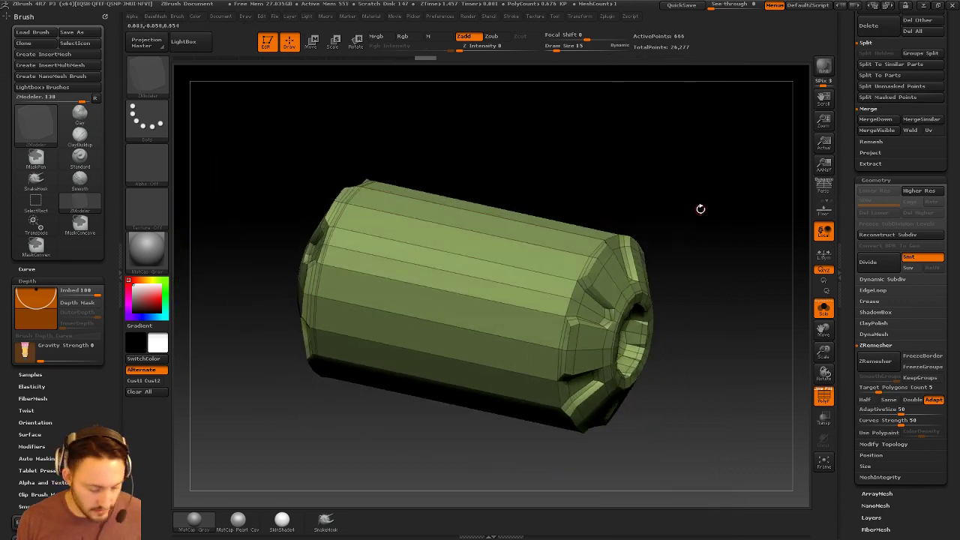
key("d")
left_click(822, 403)
left_click_drag(776, 338, 735, 324)
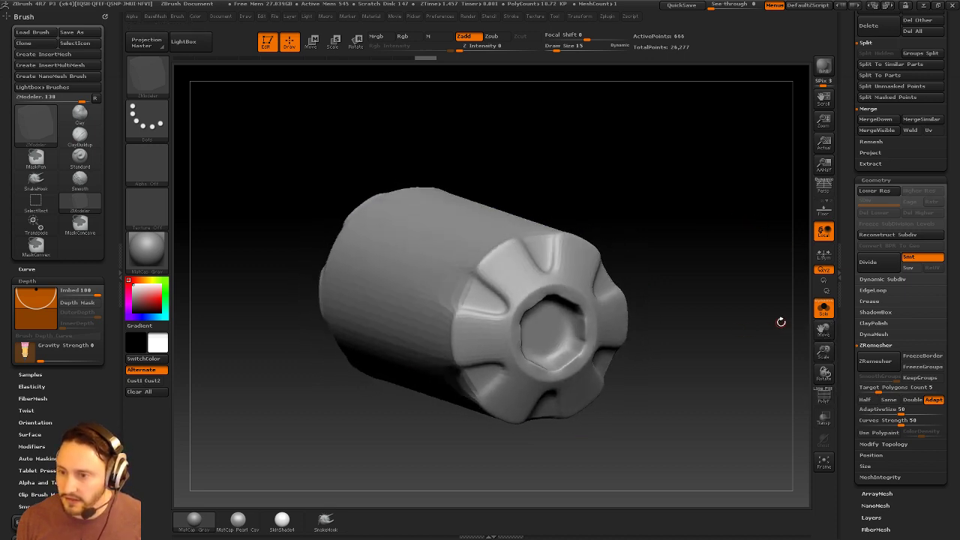
left_click(823, 310)
left_click_drag(783, 285, 781, 291)
key("shift+d")
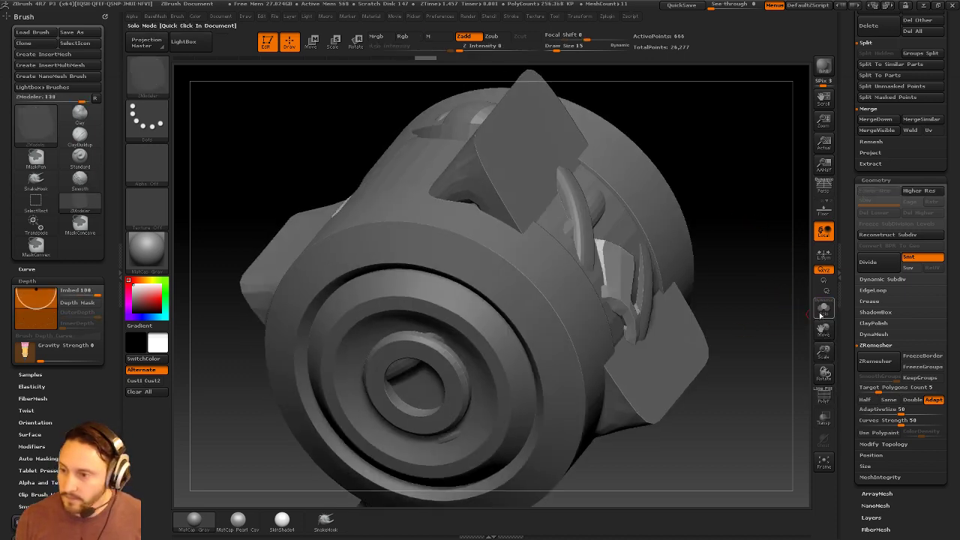
left_click(822, 314)
left_click_drag(703, 282, 745, 274)
key("shift")
key("shift")
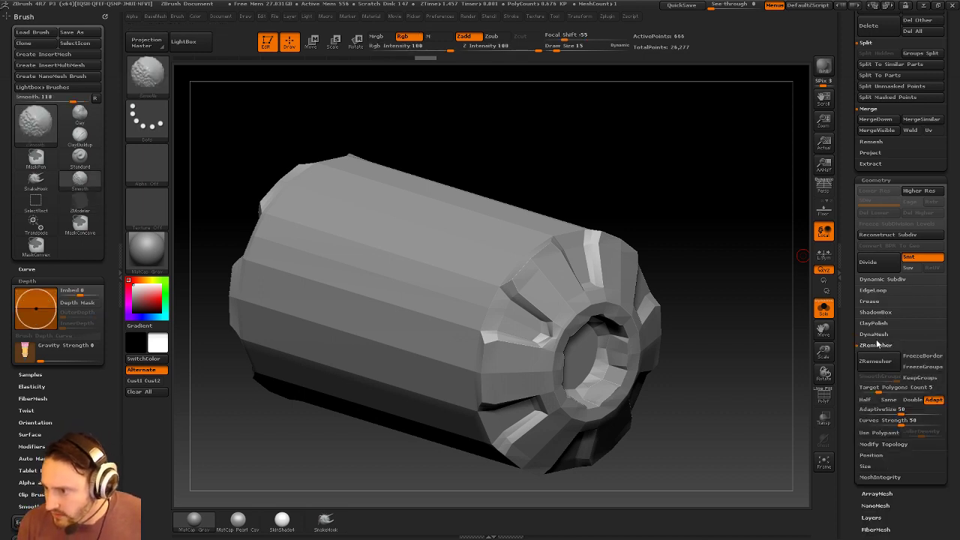
Open the Dynamic Subdiv settings and inspect the cylinder part's low-poly wireframe against the full assembly.
left_click(882, 280)
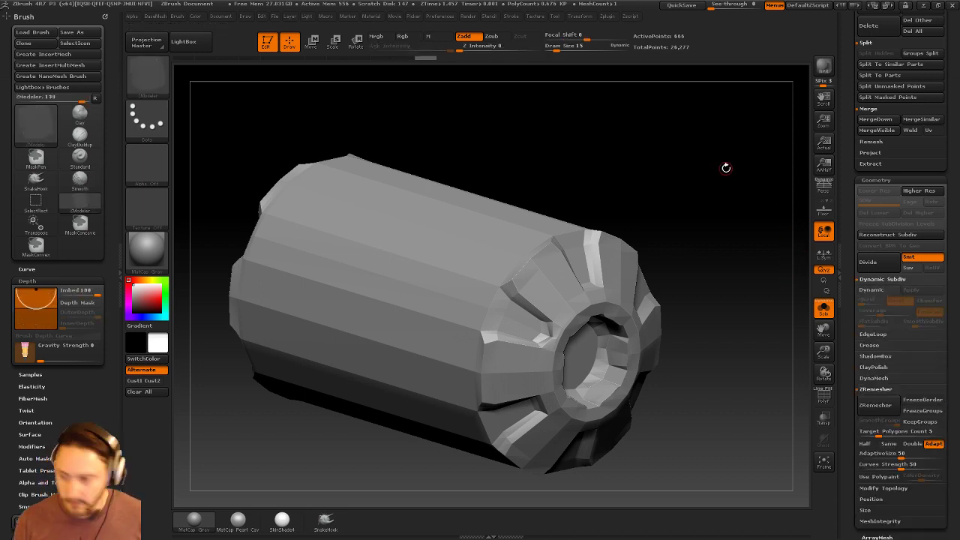
key("d")
key("shift+d")
left_click_drag(727, 168, 732, 198, "alt")
left_click(823, 396)
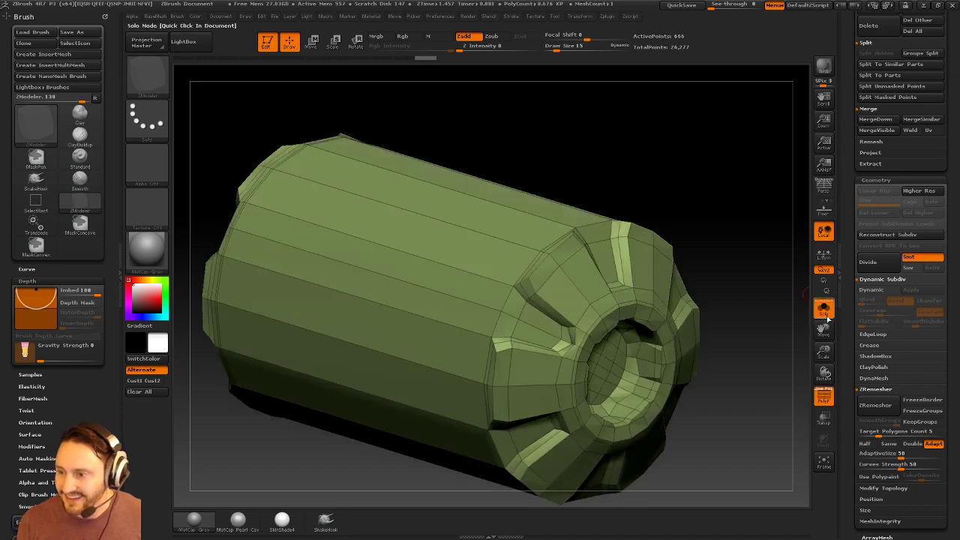
left_click(827, 319)
left_click_drag(750, 262, 780, 257)
left_click(825, 311)
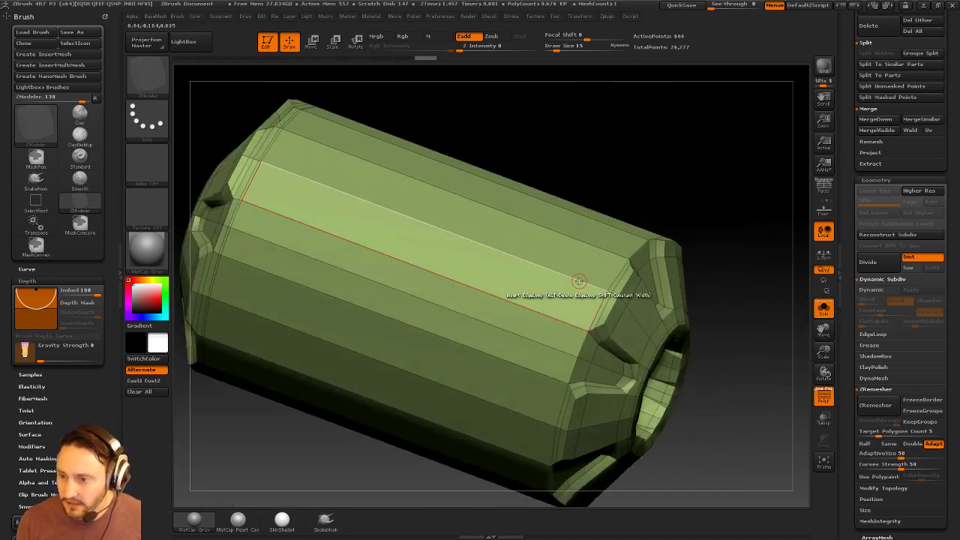
Insert an edge loop around the cylinder part's body near one end with ZModeler.
key("space")
right_click_drag(611, 293, 593, 286)
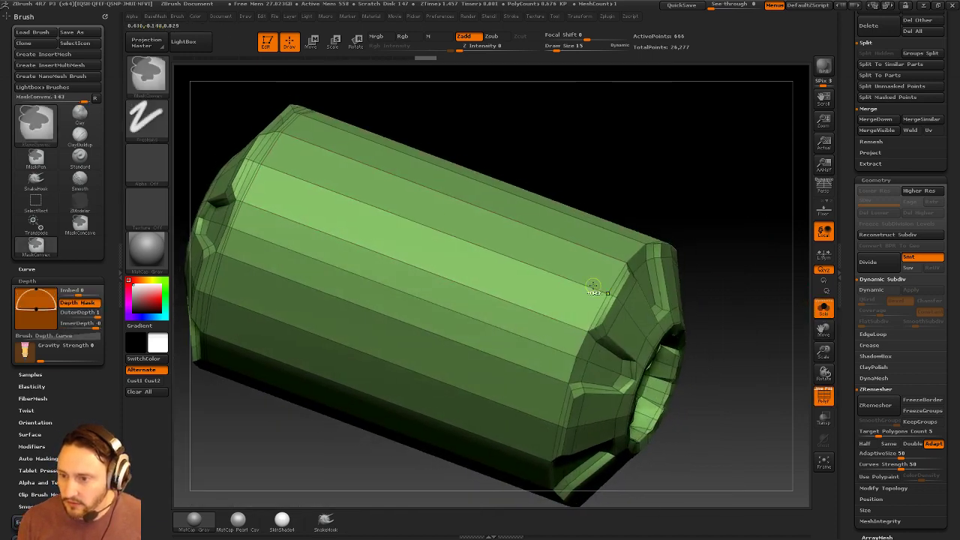
left_click_drag(662, 185, 743, 192)
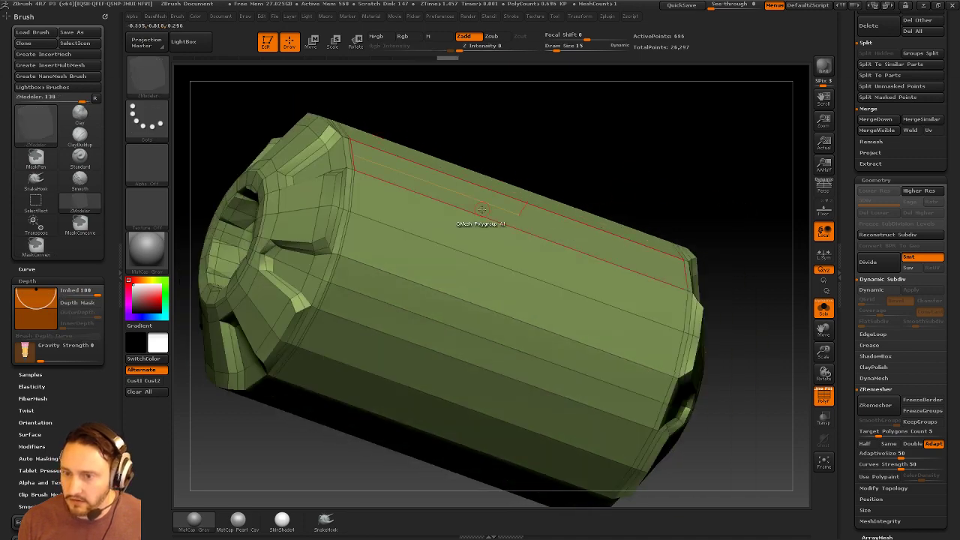
Turn on dynamic subdivision for the cylinder part, hide the polyframe and check the smoothed shape alone and in the assembly.
key("d")
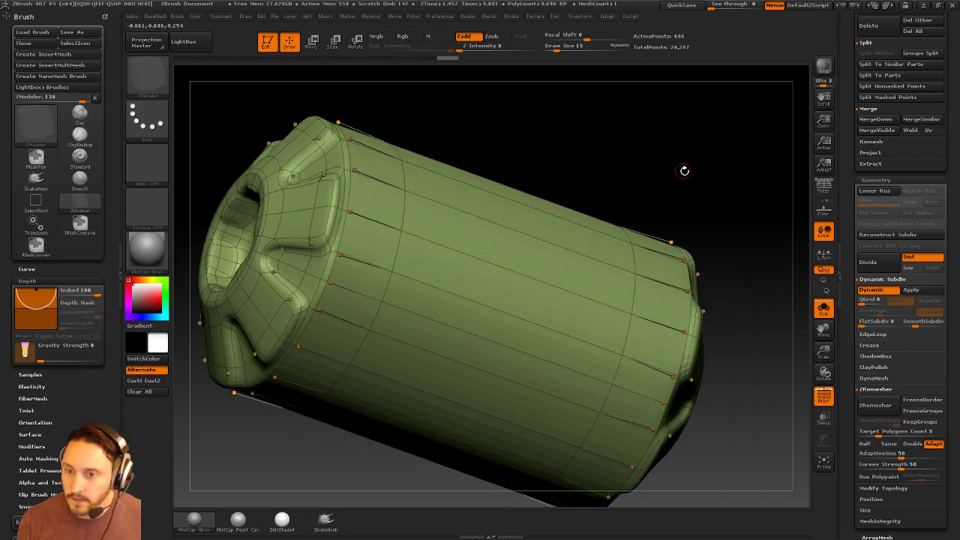
right_click_drag(684, 172, 709, 201, "ctrl")
left_click(824, 310)
key("shift+f")
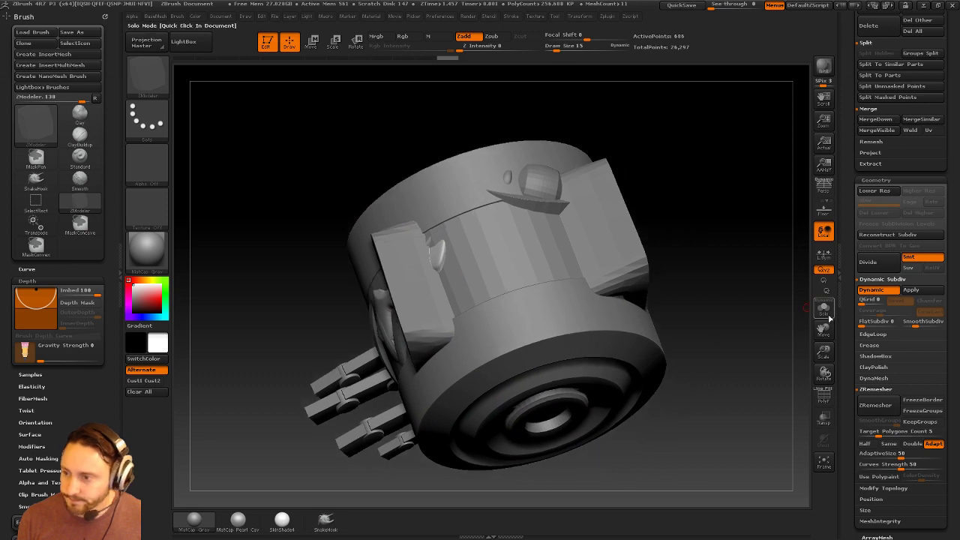
left_click(824, 310)
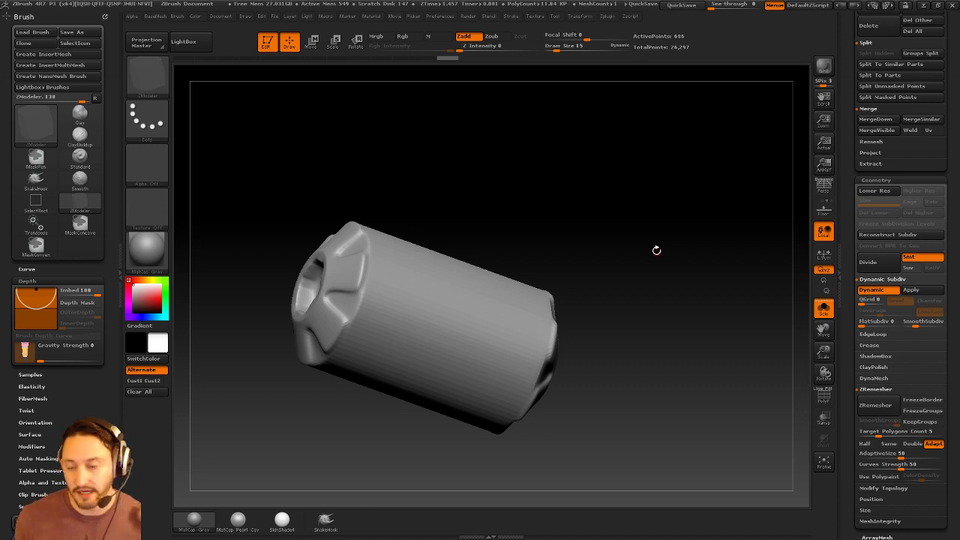
Review the cylinder part's modelling options, compare its smoothed and low-poly shapes, and show the full assembly.
left_click_drag(681, 237, 688, 212)
key("b")
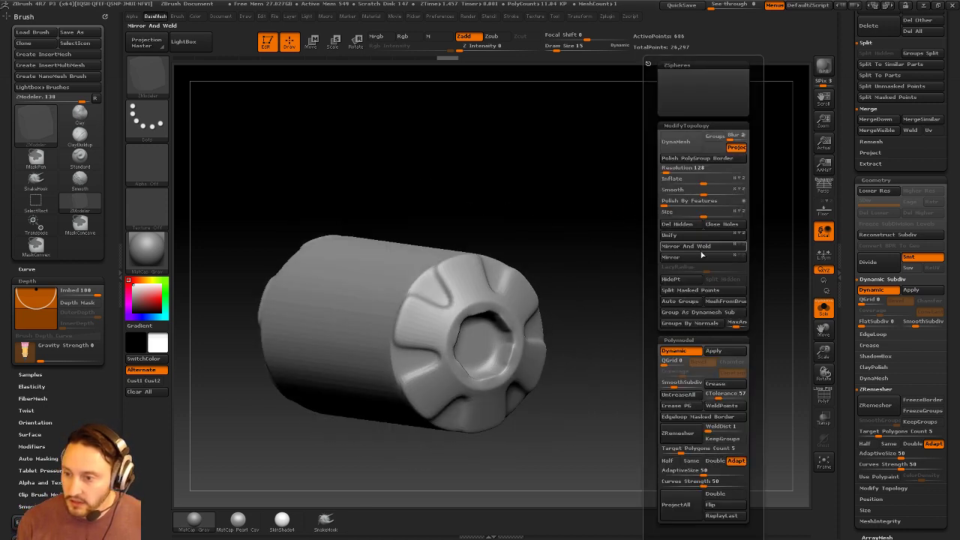
key("shift+d")
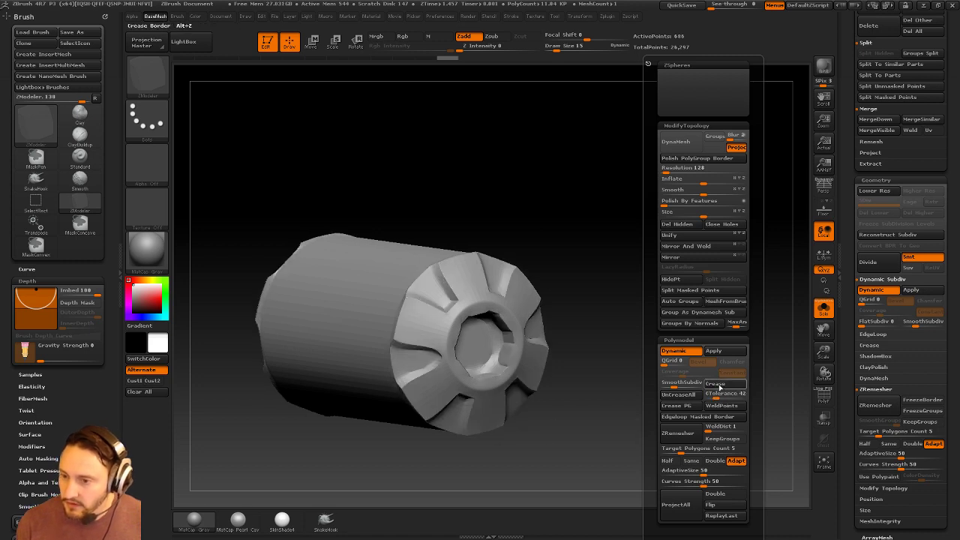
left_click(821, 313)
left_click_drag(854, 296, 852, 406)
Isolate the double-disc spool part with its polyframe shown, reconstruct its lower subdivision levels and delete the higher ones.
mouse_move(906, 250)
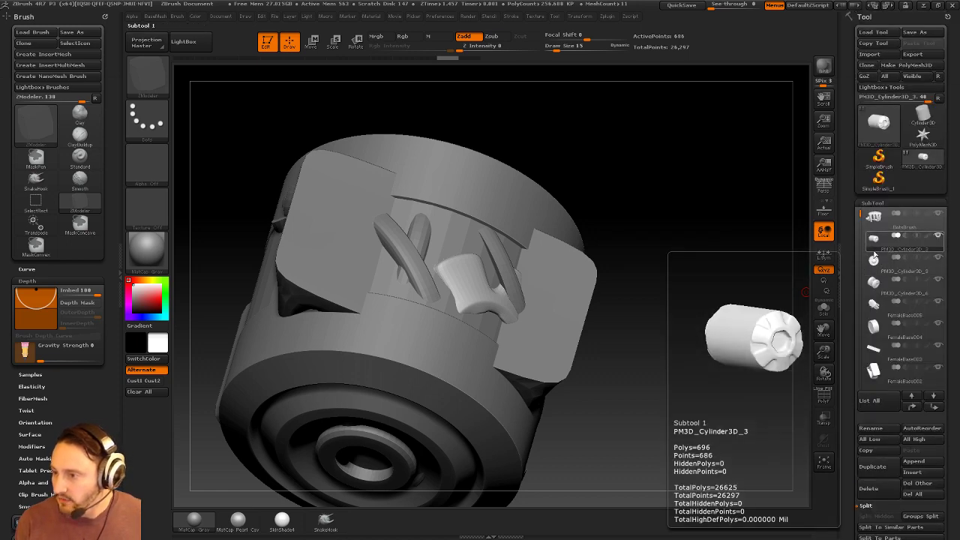
left_click(874, 258)
left_click(824, 318)
left_click_drag(745, 327, 600, 339)
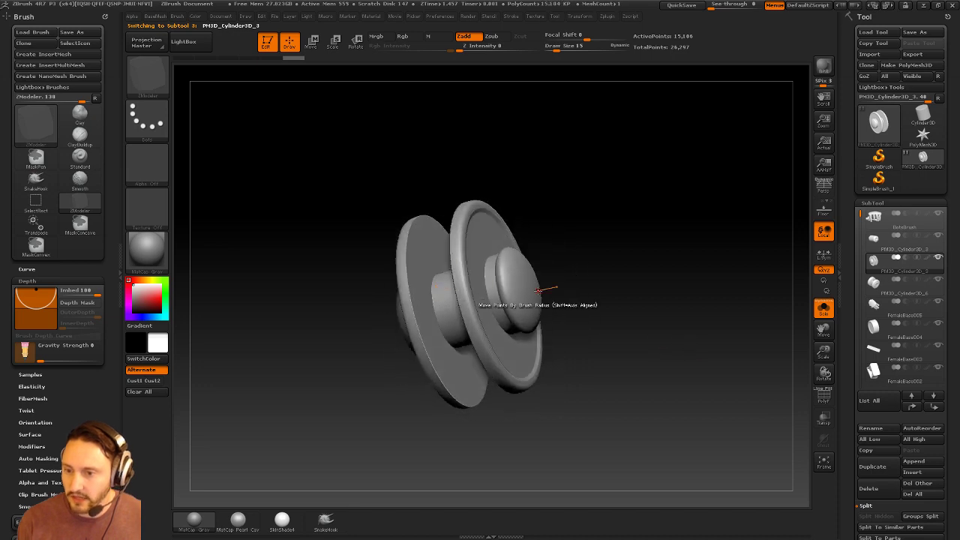
left_click(824, 397)
left_click_drag(743, 319, 739, 357, "alt")
left_click_drag(739, 357, 760, 356)
left_click_drag(852, 390, 852, 289)
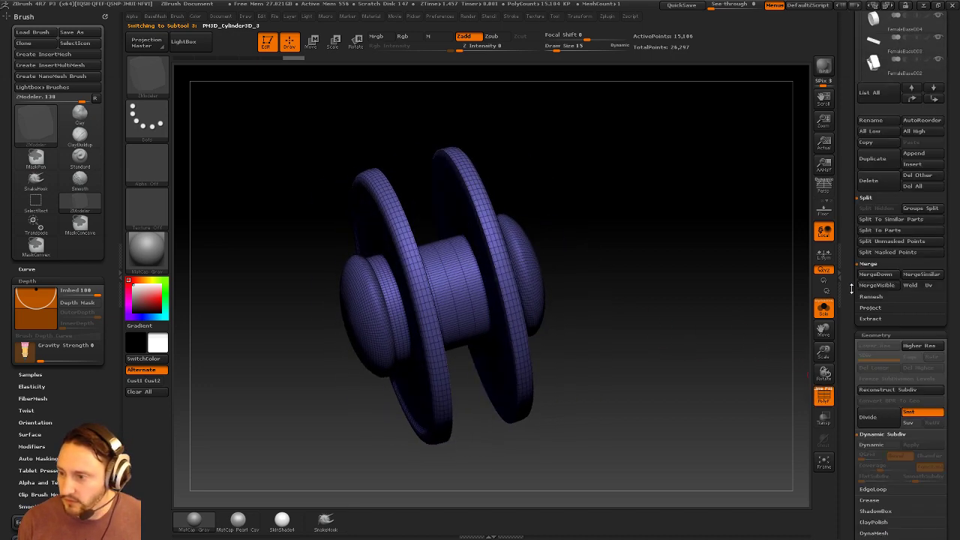
scroll(893, 300, "down", 1)
left_click(886, 369)
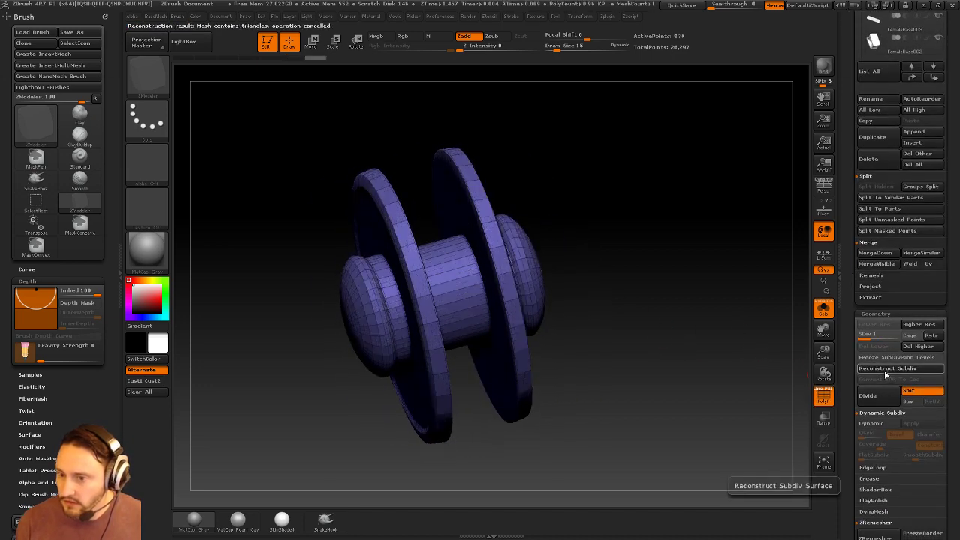
left_click(919, 345)
Try to reconstruct lower subdivision levels on the double-wheel part PM3D_Cylinder3D_6.
scroll(900, 225, "up", 5)
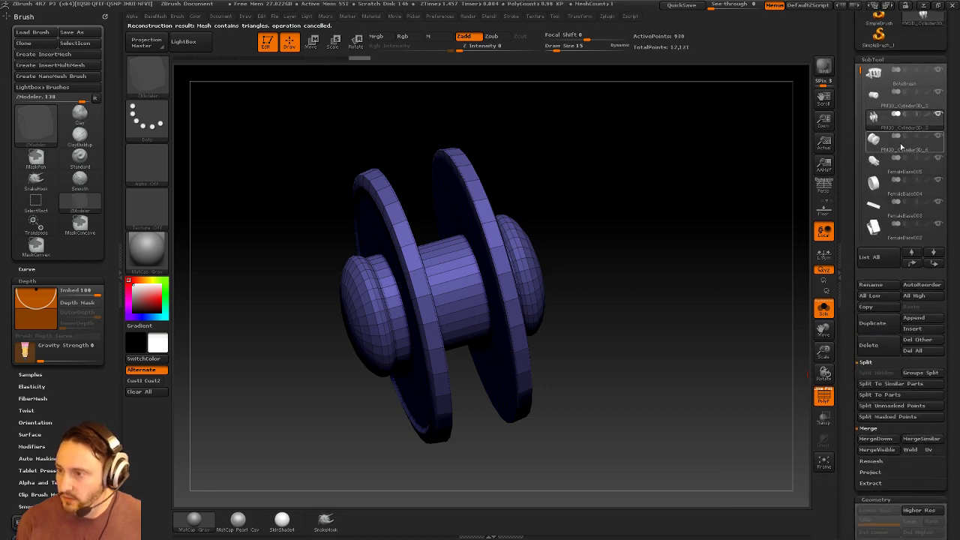
left_click(903, 148)
left_click_drag(714, 228, 713, 300)
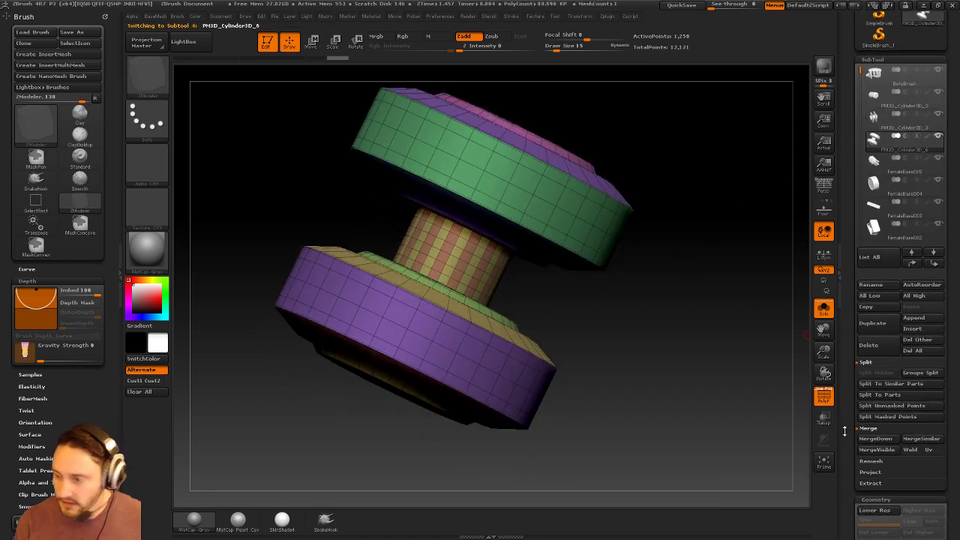
scroll(862, 420, "down", 6)
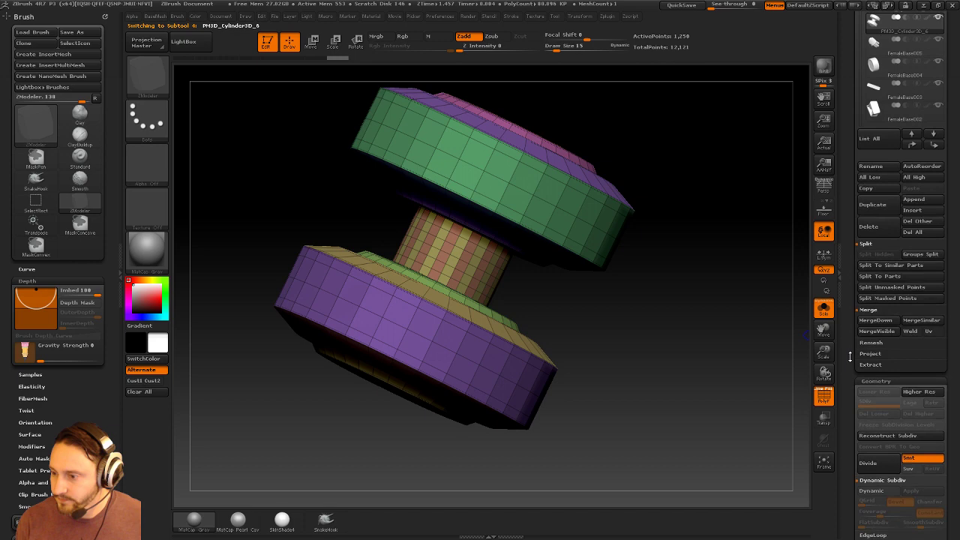
left_click(875, 433)
Inspect the topology of the FemaleBase005 and FemaleBase004 subtools in isolation.
scroll(895, 239, "up", 10)
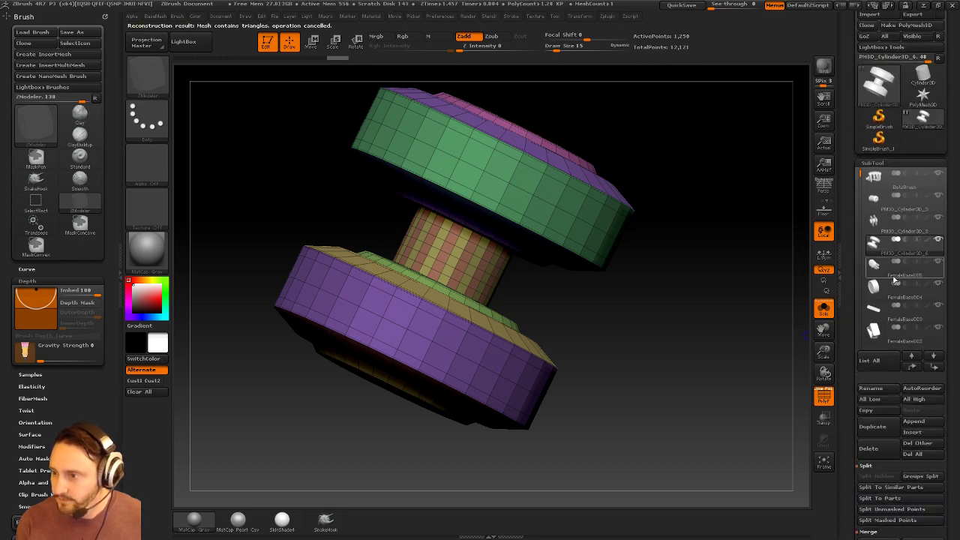
left_click(895, 276)
left_click_drag(698, 315, 737, 284)
left_click(905, 297)
key("shift+d")
Delete the FemaleBase003, FemaleBase002 and FemaleBase001 subtools after checking their low-poly shapes.
left_click(904, 323)
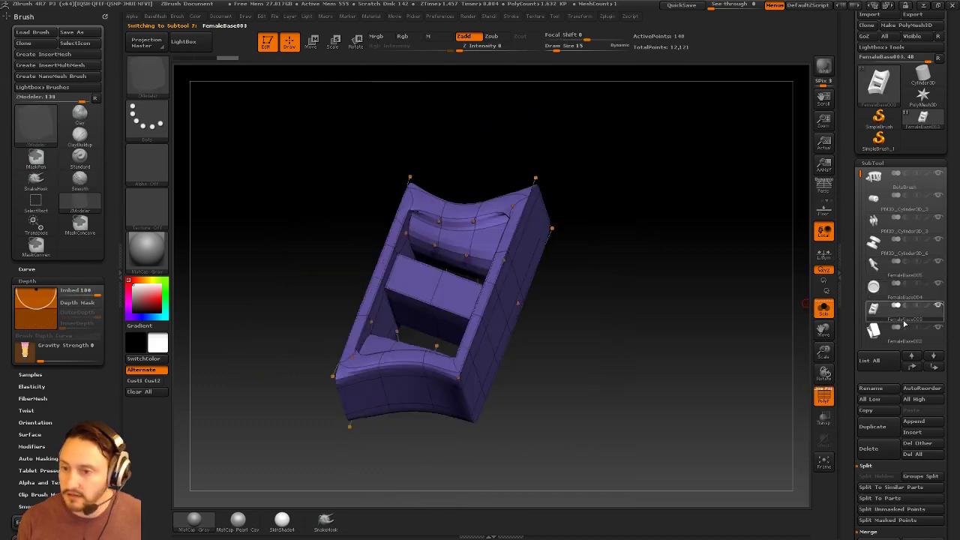
left_click_drag(728, 346, 743, 388)
scroll(859, 412, "down", 2)
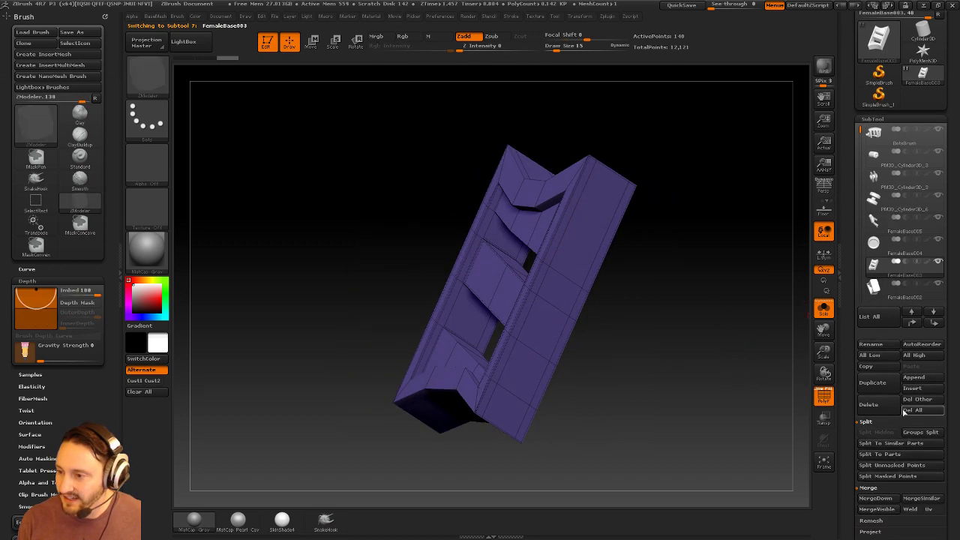
left_click(865, 406)
left_click_drag(792, 395, 759, 393)
left_click(865, 406)
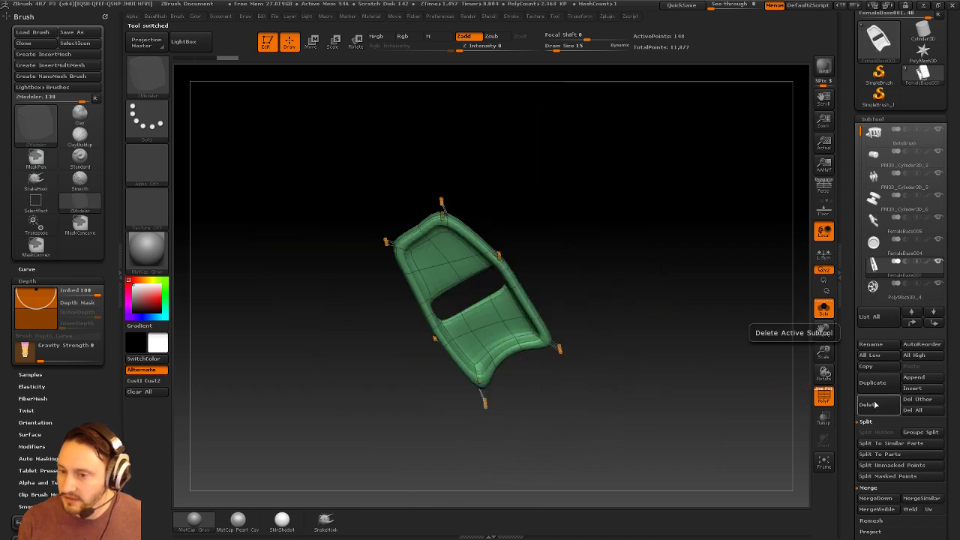
left_click_drag(757, 380, 714, 367)
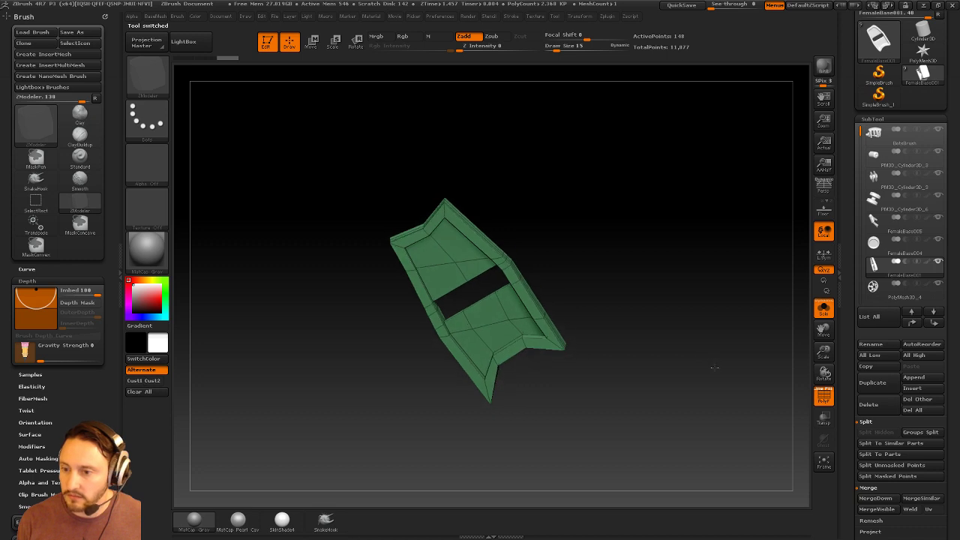
left_click(883, 405)
Inspect the spoked wheel PolyMesh3D_4 and the tube PolyMesh3D_3, then show the whole assembly with the polyframe hidden.
left_click_drag(739, 396, 786, 330)
key("d")
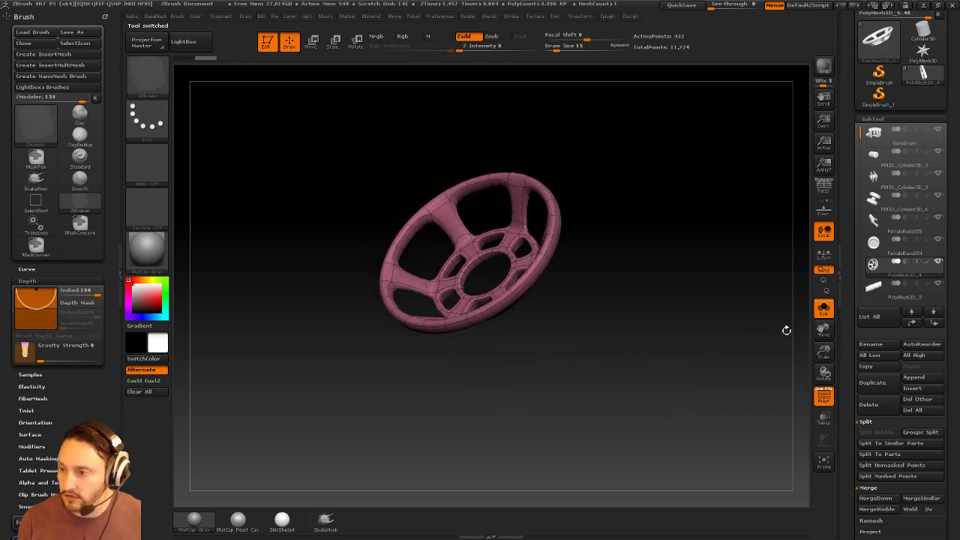
left_click(909, 297)
left_click_drag(693, 347, 730, 373)
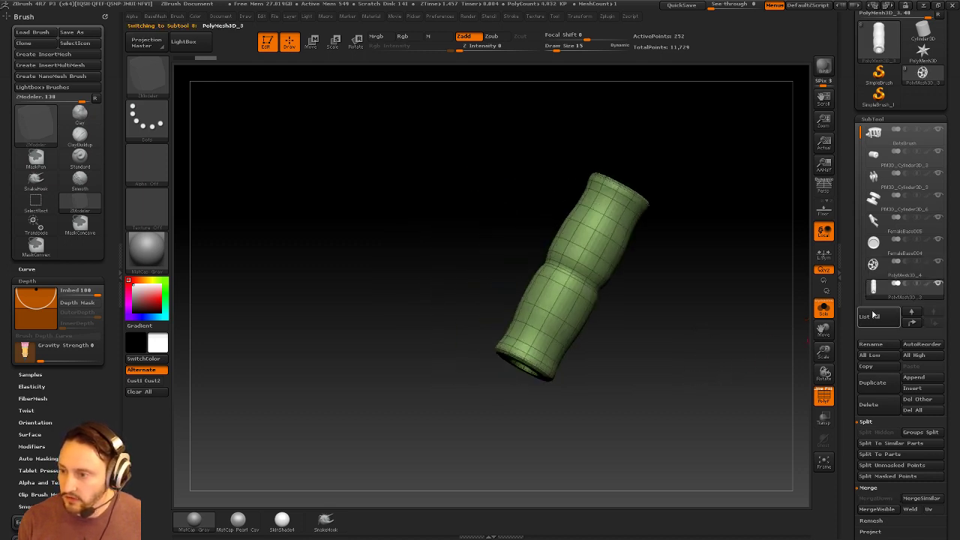
left_click(823, 396)
left_click(823, 308)
left_click_drag(733, 364, 723, 331)
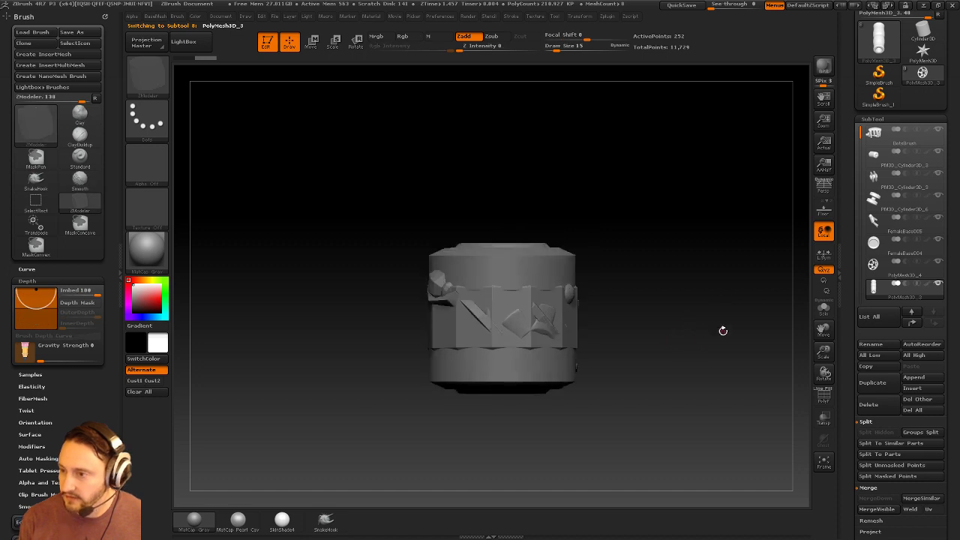
Make the BotsBrush subtool active and turn on the floor grid beneath the assembly.
left_click_drag(852, 288, 850, 343)
left_click(885, 223)
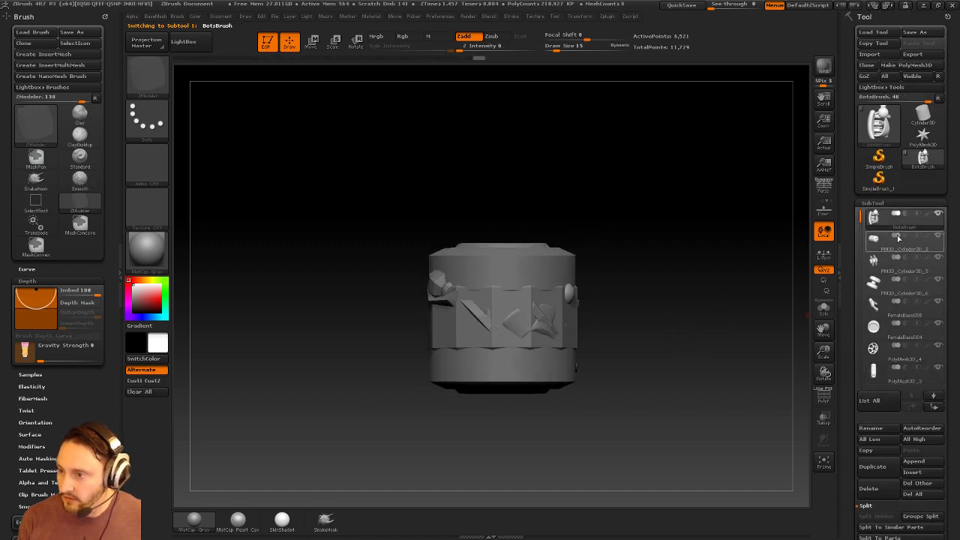
left_click_drag(761, 304, 766, 298)
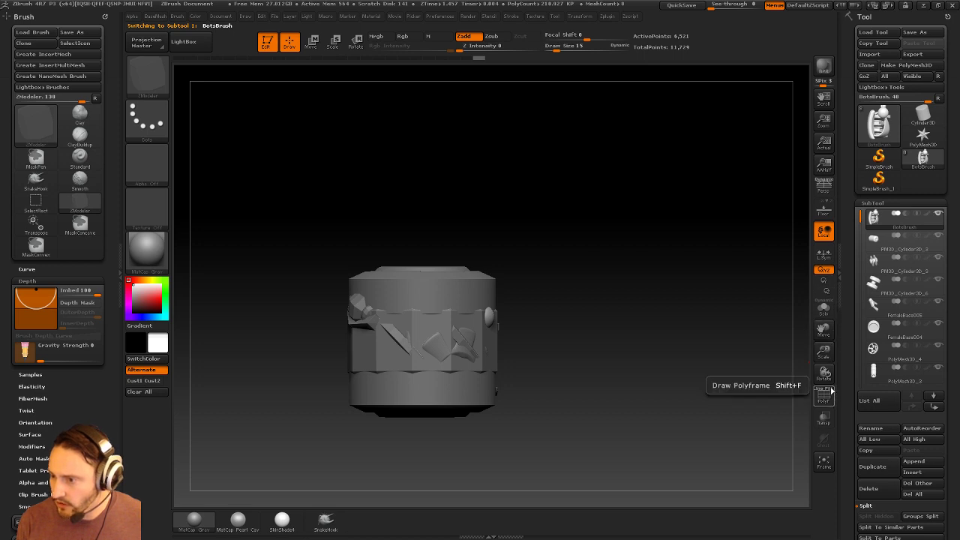
left_click(824, 211)
left_click_drag(673, 296, 842, 271)
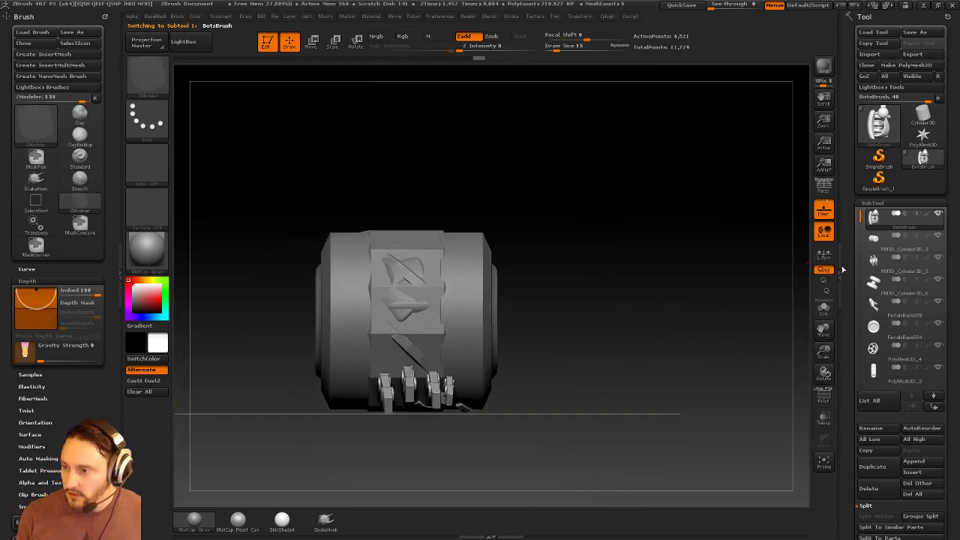
Isolate the grooved cylinder part and rotate it with the Transpose line until it lies level with the floor.
left_click(938, 407)
left_click(821, 306)
left_click_drag(665, 288, 663, 267)
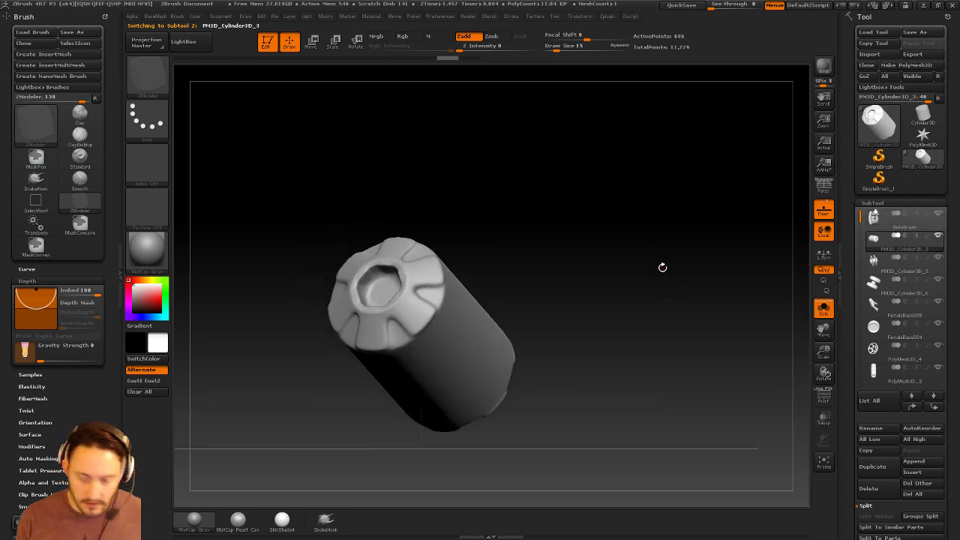
key("r")
left_click_drag(381, 291, 635, 359)
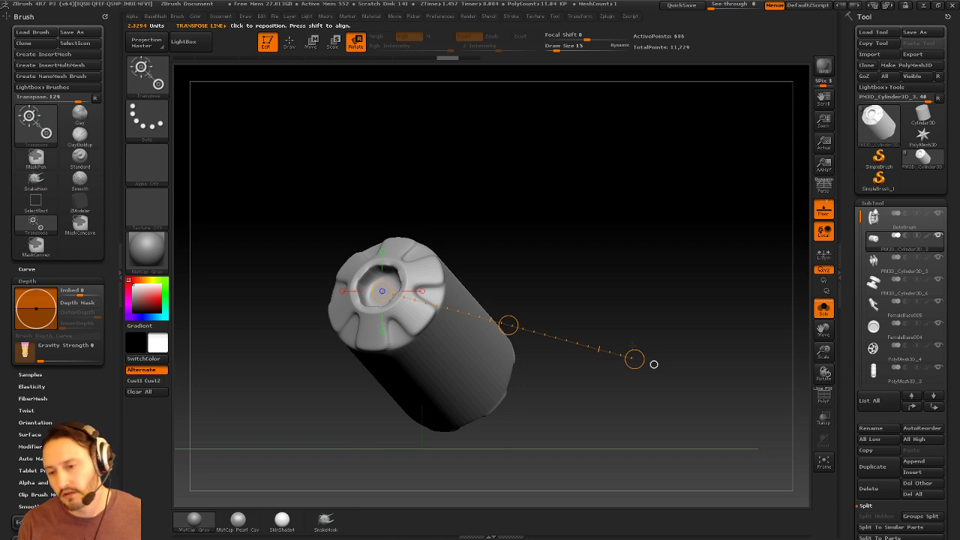
left_click_drag(632, 343, 609, 366)
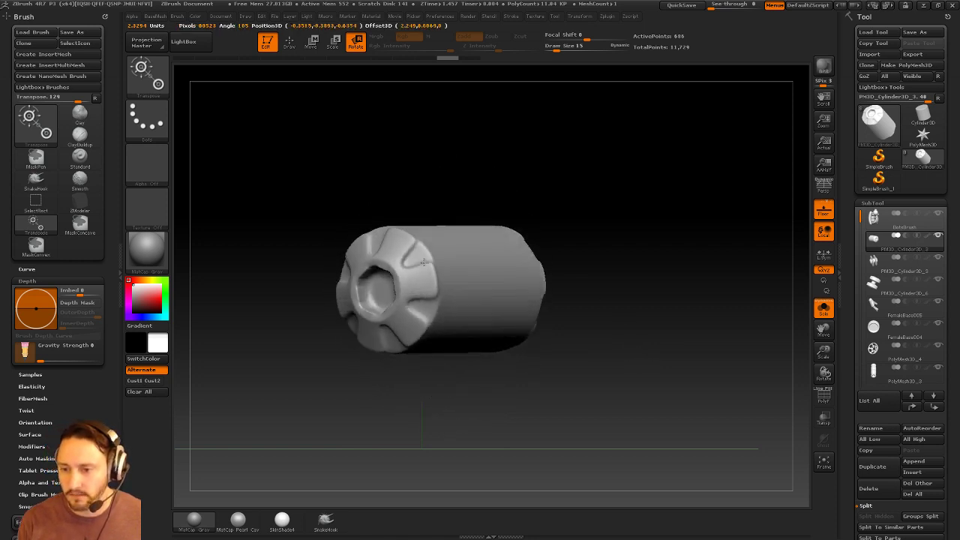
left_click_drag(425, 267, 425, 271)
left_click_drag(467, 303, 453, 180)
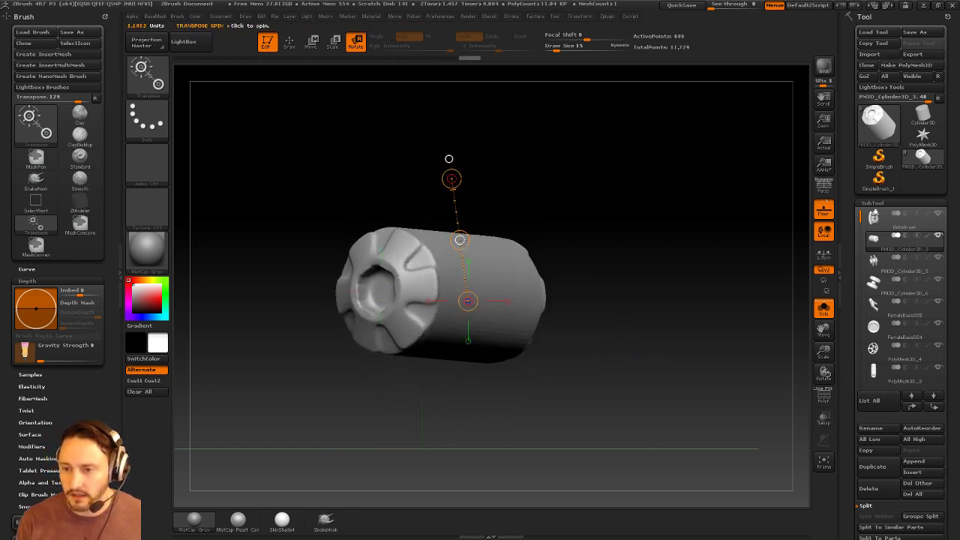
left_click_drag(458, 240, 462, 392)
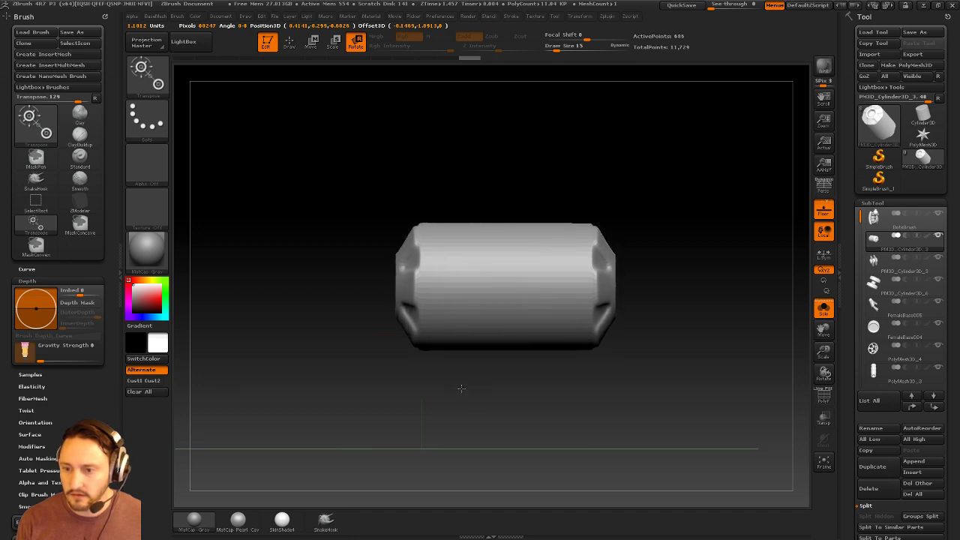
Move the cylinder part into place over the floor grid and straighten its rotation from above.
key("w")
left_click_drag(506, 279, 700, 279, "shift")
mouse_move(602, 278)
left_mouse_down()
mouse_move(518, 410)
mouse_move(519, 377)
left_mouse_up()
left_click_drag(617, 301, 619, 365, "shift")
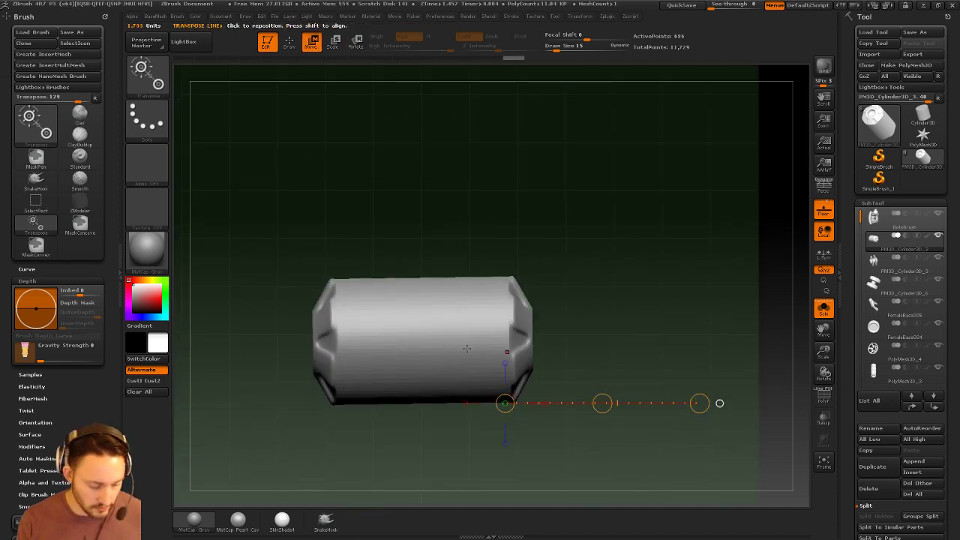
key("r")
left_click_drag(420, 339, 639, 339, "shift")
left_click_drag(639, 339, 668, 288)
Duplicate the cylinder part, then turn one copy so its end cap faces the front and reposition it over the grid.
key("q")
mouse_move(667, 356)
left_mouse_down("alt")
mouse_move(677, 311)
mouse_move(665, 354)
left_mouse_up("alt")
left_click(870, 463)
mouse_move(664, 354)
left_mouse_down("alt")
mouse_move(667, 322)
mouse_move(666, 347)
mouse_move(467, 111)
mouse_move(432, 107)
left_mouse_up("alt")
key("r")
key("q")
key("w")
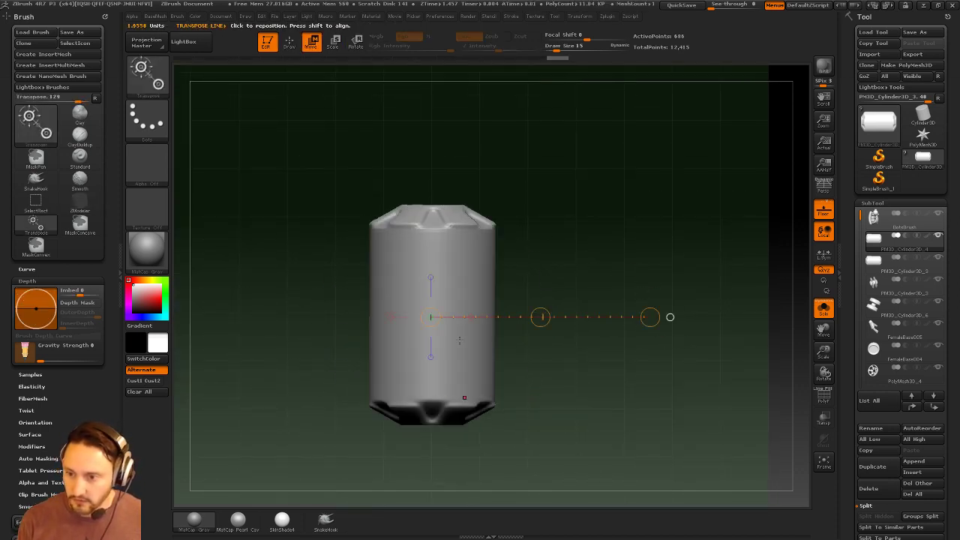
left_click_drag(437, 348, 588, 348, "shift")
left_click_drag(512, 349, 683, 263)
key("q")
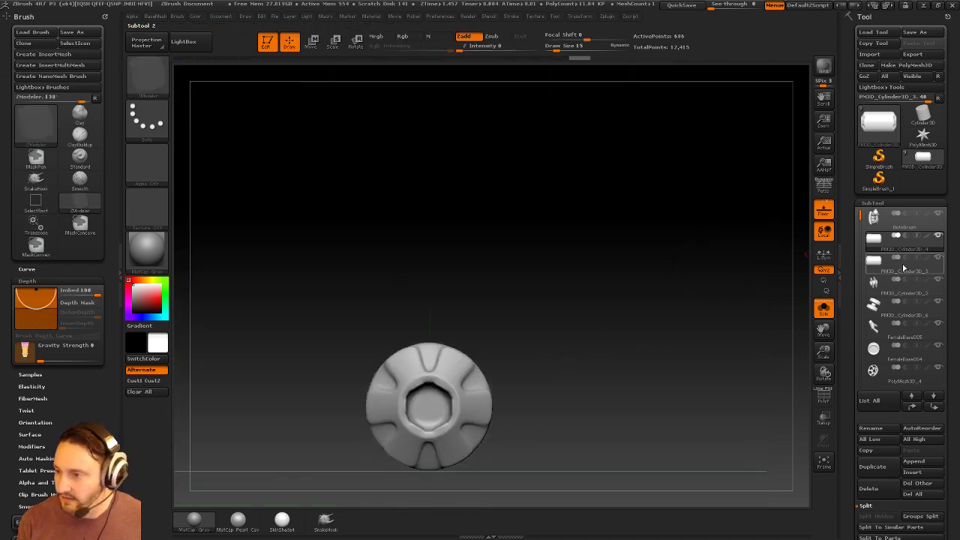
Switch to the double-disc spool part and rotate it with the Transpose line until its axis is level.
left_click(904, 268)
left_click(902, 281)
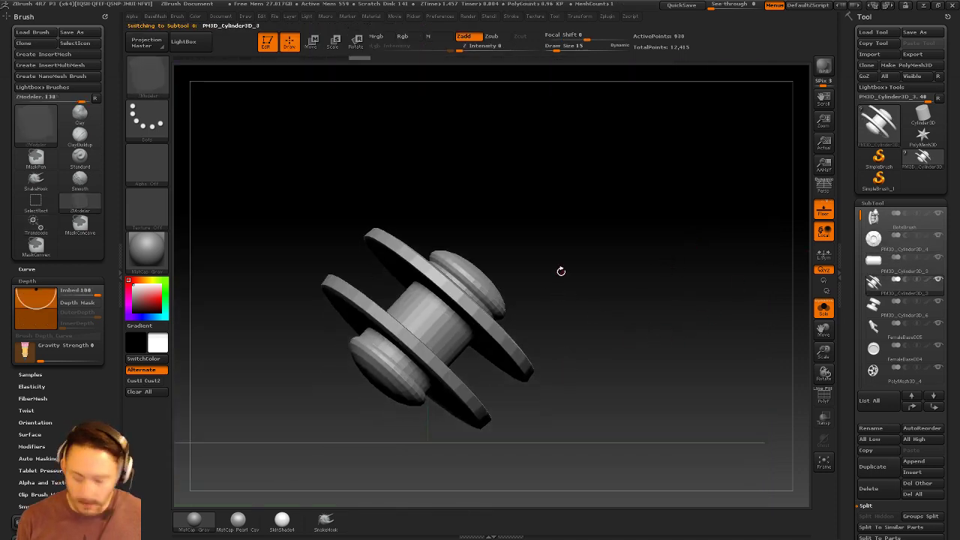
key("r")
mouse_move(455, 390)
left_mouse_down()
mouse_move(472, 347)
mouse_move(575, 240)
left_mouse_up()
mouse_move(515, 315)
left_mouse_down()
mouse_move(544, 268)
mouse_move(502, 180)
mouse_move(540, 309)
left_mouse_up()
left_click_drag(574, 238, 479, 198)
mouse_move(514, 316)
left_mouse_down()
mouse_move(431, 317)
mouse_move(431, 194)
mouse_move(307, 357)
mouse_move(315, 339)
left_mouse_up()
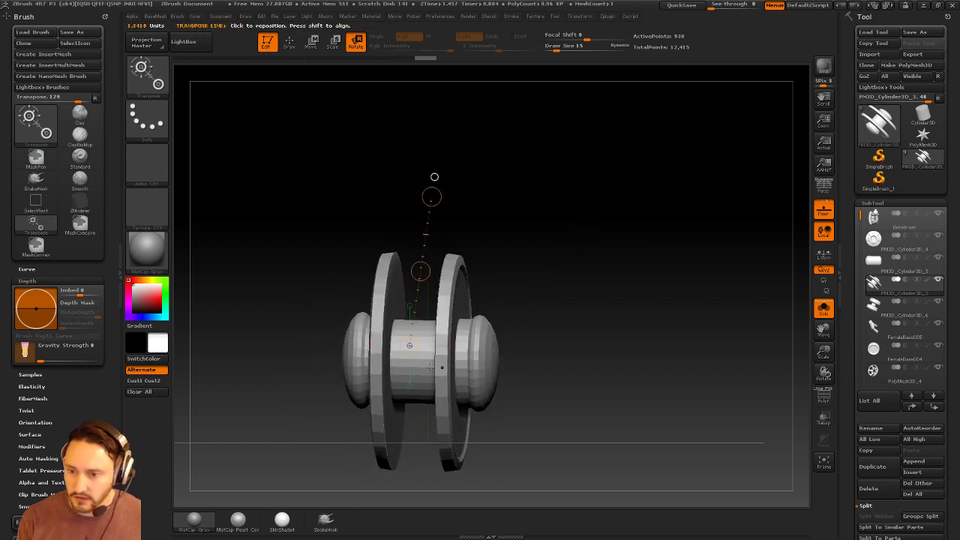
left_click(435, 177, "shift")
left_click_drag(428, 278, 433, 156)
Move the spool part to the floor line and fine-tune its rotation so the discs stand upright.
key("w")
left_click_drag(544, 252, 553, 234)
left_click_drag(497, 333, 493, 165, "shift")
key("r")
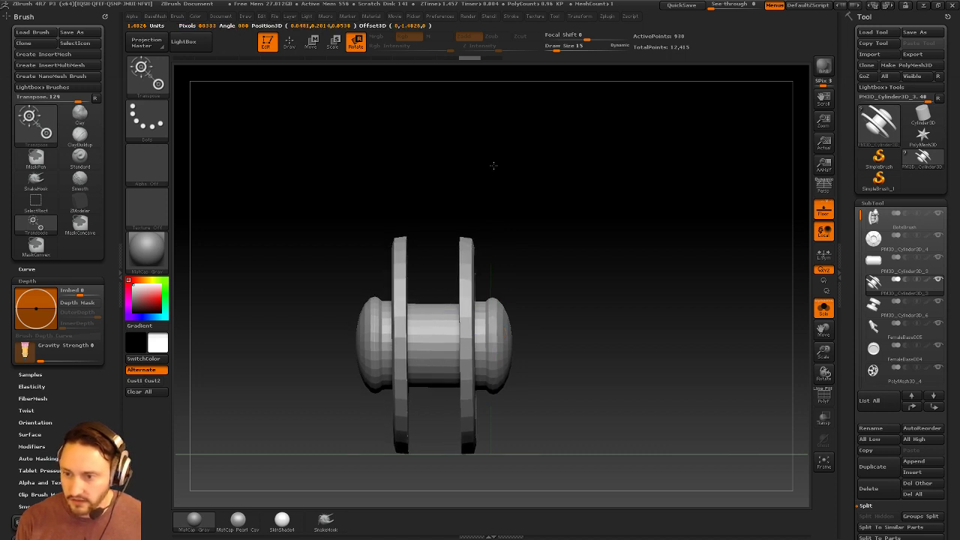
left_click_drag(437, 337, 443, 195, "shift")
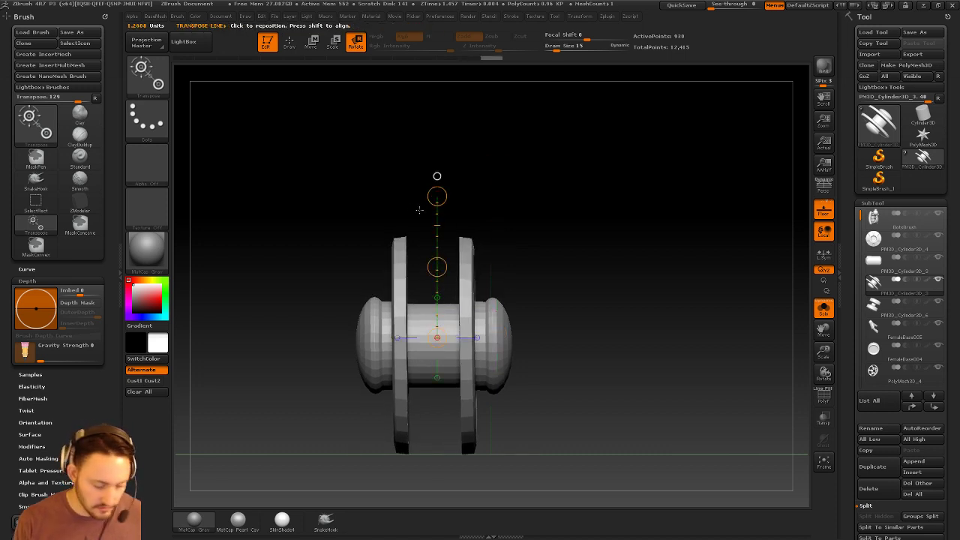
left_click_drag(438, 266, 435, 266)
Move the spool part sideways along its axis towards the middle of the floor grid.
key("w")
left_click_drag(430, 325, 630, 324, "shift")
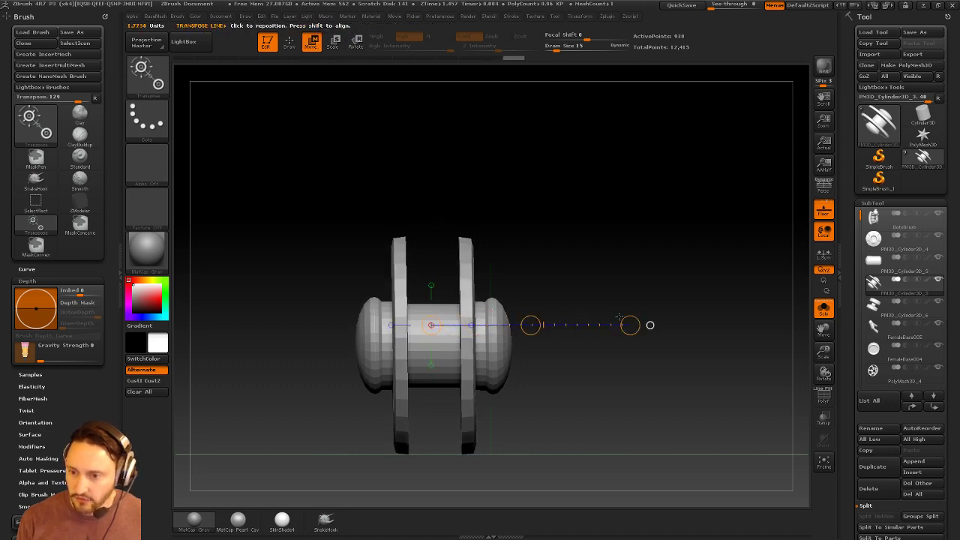
left_click_drag(532, 324, 587, 325)
key("q")
mouse_move(594, 225)
left_mouse_down("shift")
mouse_move(484, 281)
mouse_move(636, 268)
left_mouse_up("shift")
Switch to the double-wheel axle part and check its alignment against the floor grid.
left_click(915, 315)
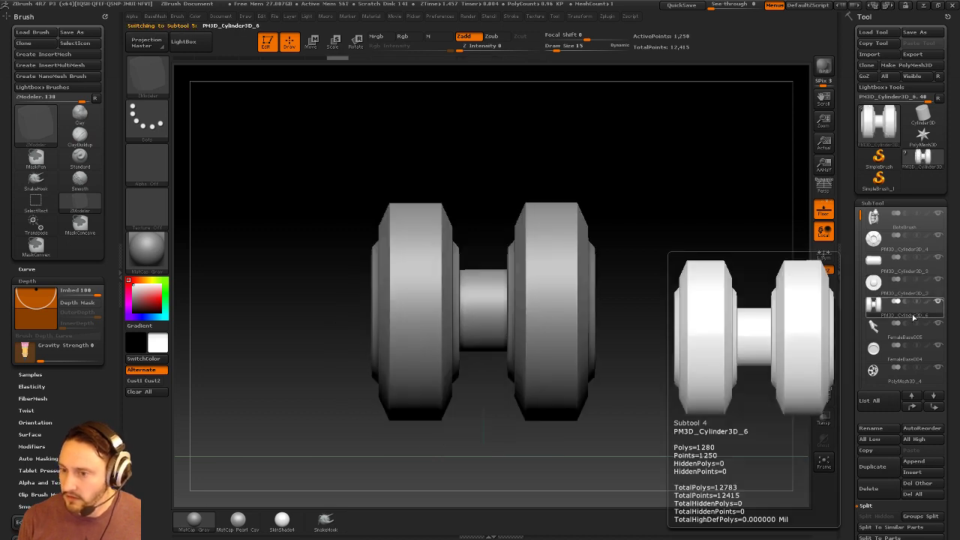
left_click_drag(733, 312, 708, 335, "alt")
left_click_drag(636, 260, 657, 247, "alt")
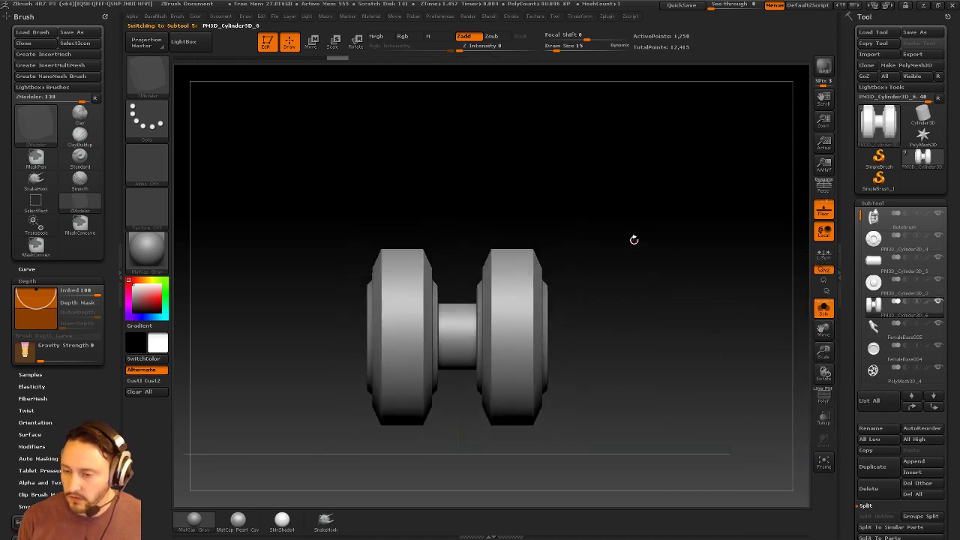
Switch to the robotic hand part and rotate it with the Transpose line until the palm lies roughly level.
left_click(896, 333)
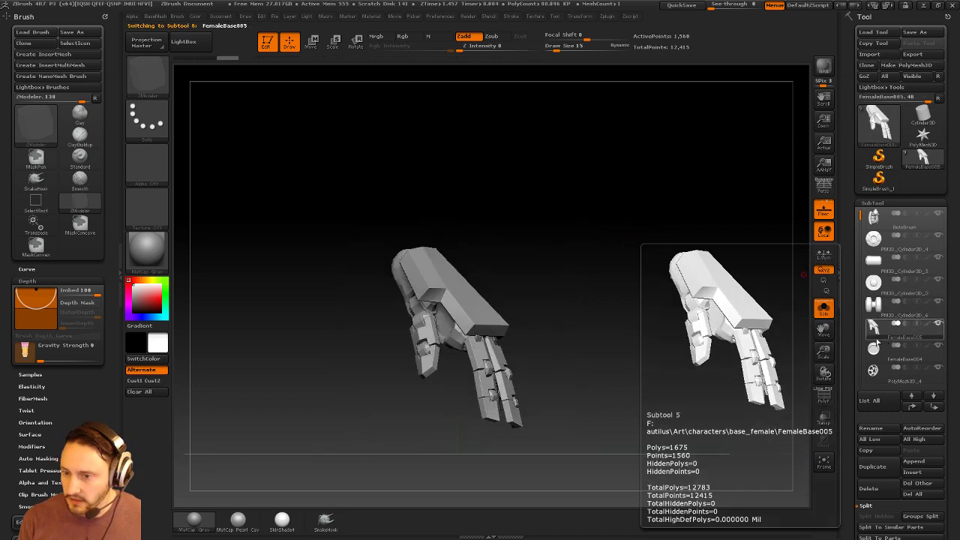
left_click_drag(697, 315, 666, 291)
key("r")
left_click_drag(498, 336, 518, 158)
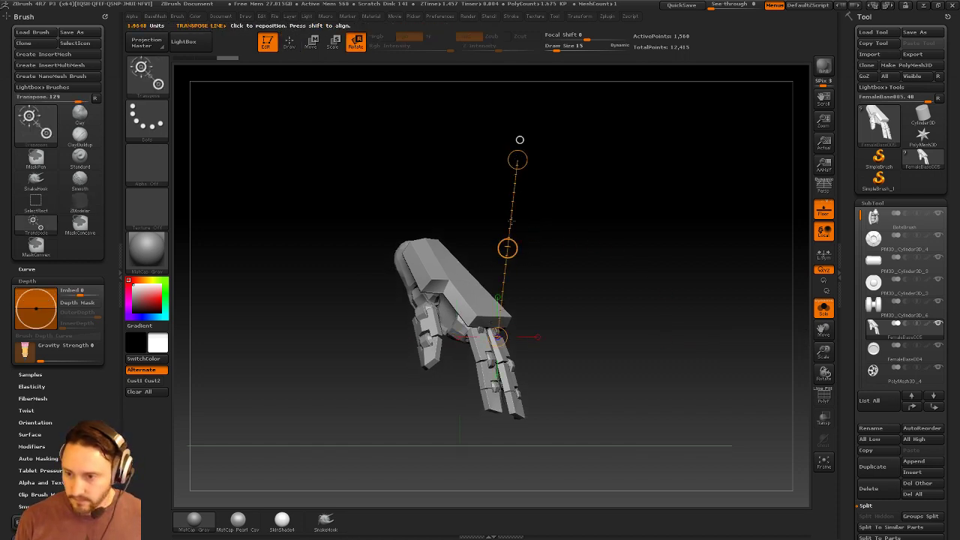
left_click_drag(510, 458, 358, 480)
mouse_move(507, 246)
left_mouse_down()
mouse_move(518, 159)
mouse_move(479, 155)
left_mouse_up()
Move the robotic hand down to just above the floor line with the Transpose line.
left_click_drag(690, 226, 555, 204)
mouse_move(454, 315)
left_mouse_down()
mouse_move(573, 239)
mouse_move(581, 335)
left_mouse_up()
key("w")
mouse_move(589, 228)
left_mouse_down()
mouse_move(583, 251)
mouse_move(590, 227)
left_mouse_up()
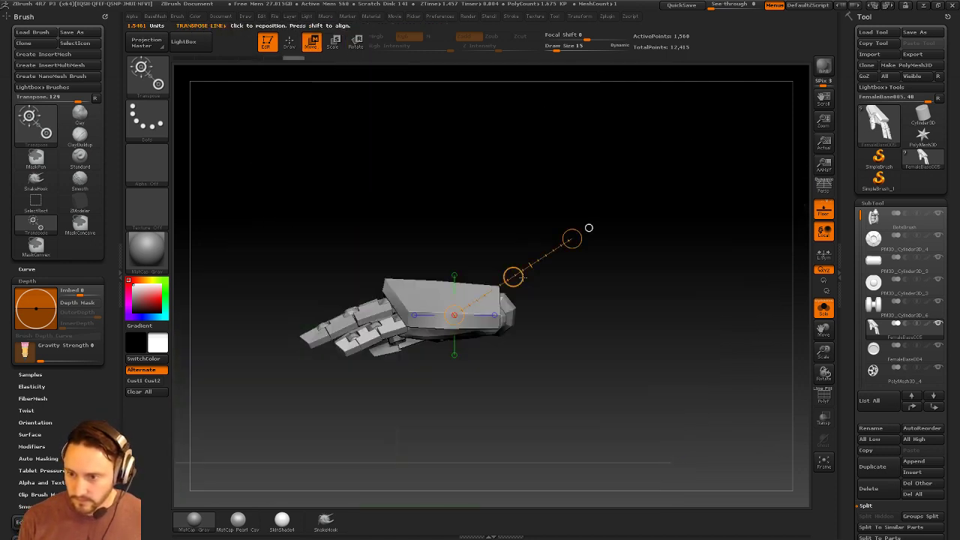
left_click_drag(513, 277, 489, 380)
Fine-tune the robotic hand's tilt in the front view with a vertical Transpose line.
key("q")
mouse_move(518, 308)
left_mouse_down()
mouse_move(592, 289)
mouse_move(626, 297)
left_mouse_up()
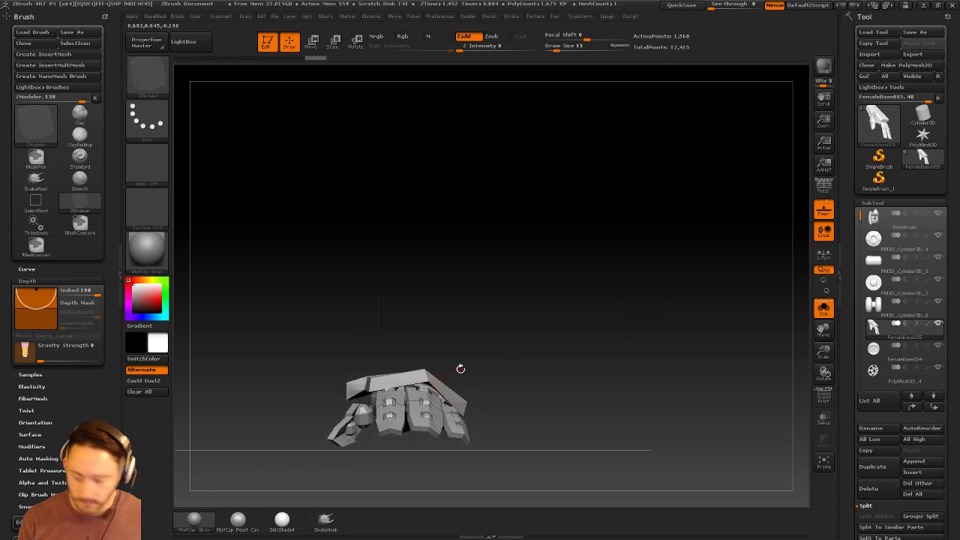
key("r")
left_click_drag(433, 392, 432, 248, "shift")
mouse_move(432, 320)
left_mouse_down()
mouse_move(427, 343)
mouse_move(426, 325)
mouse_move(401, 313)
left_mouse_up()
key("w")
key("q")
Switch to the short low-poly cylinder part and straighten it slightly with a vertical Transpose line.
left_click(887, 358)
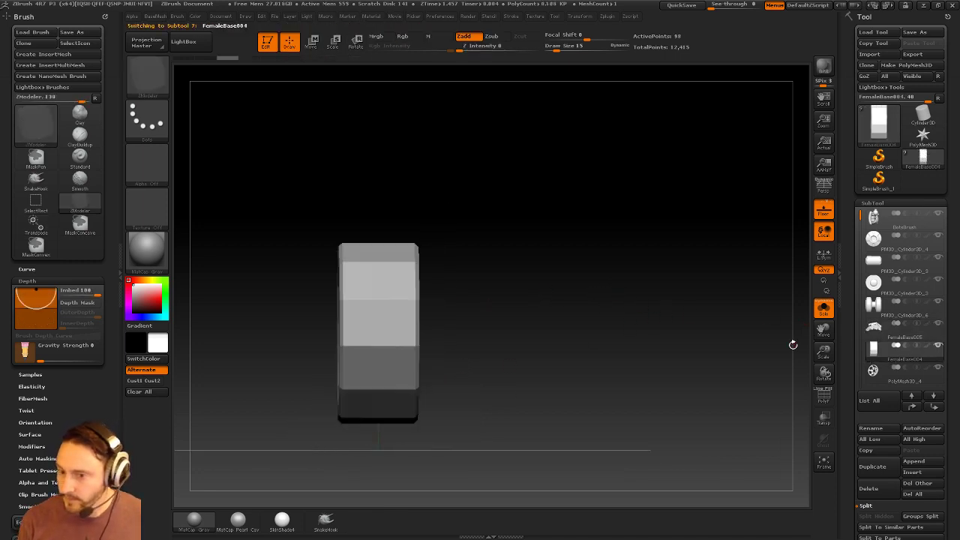
left_click_drag(600, 308, 623, 322, "alt")
key("r")
left_click_drag(405, 373, 405, 187, "shift")
left_click_drag(405, 280, 404, 286)
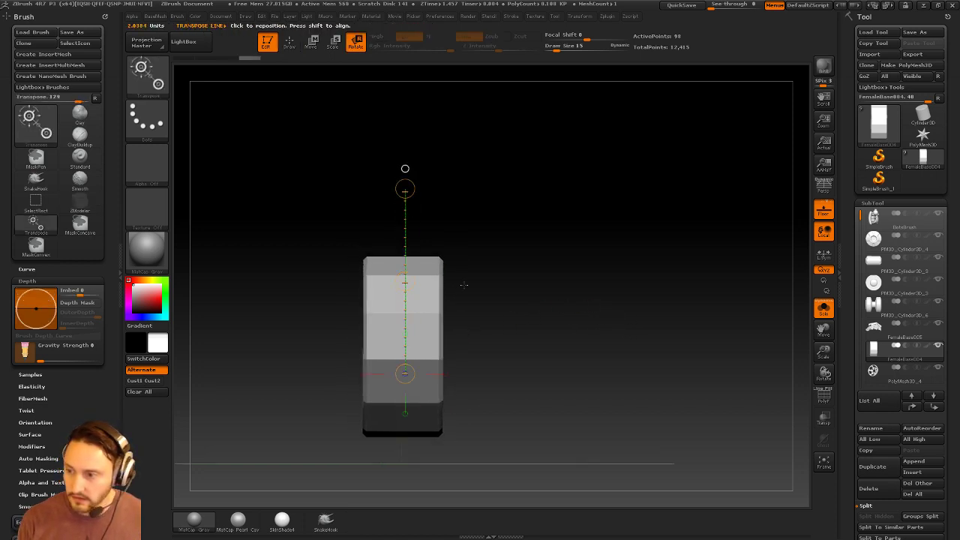
key("w")
Switch to the spoked wheel rim, rotate it upright so its face points to the front, and position it on the floor.
left_click(904, 378)
left_click_drag(586, 260, 593, 294, "alt")
key("r")
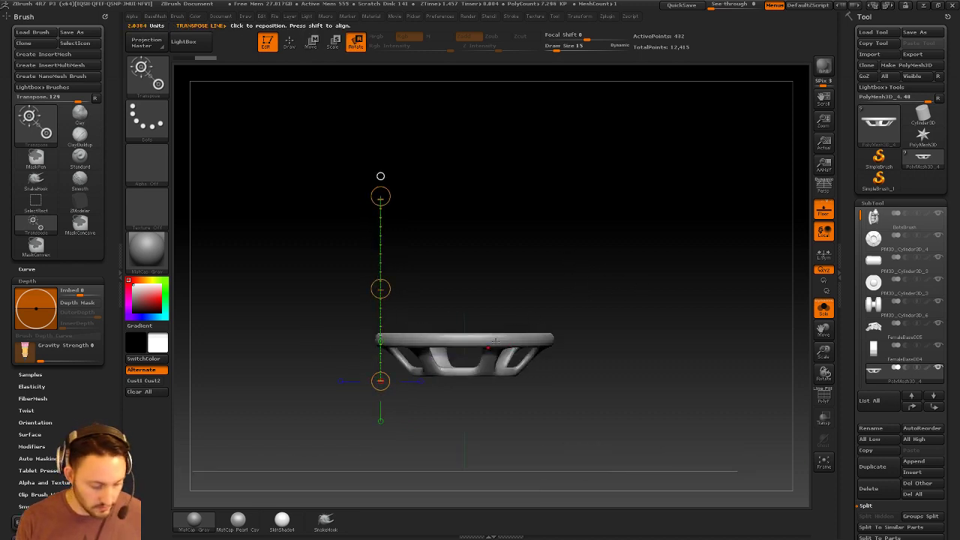
left_click_drag(486, 347, 357, 347)
key("w")
mouse_move(486, 272)
left_mouse_down()
mouse_move(468, 299)
mouse_move(645, 304)
left_mouse_up()
key("q")
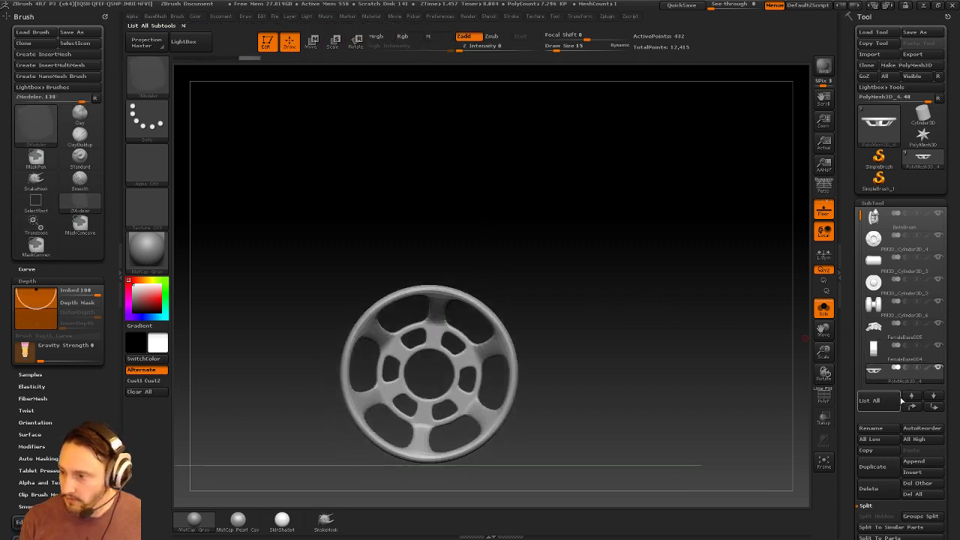
Go through the grooved tube, both hand parts and the spoked rim to check their orientation.
left_click(934, 396)
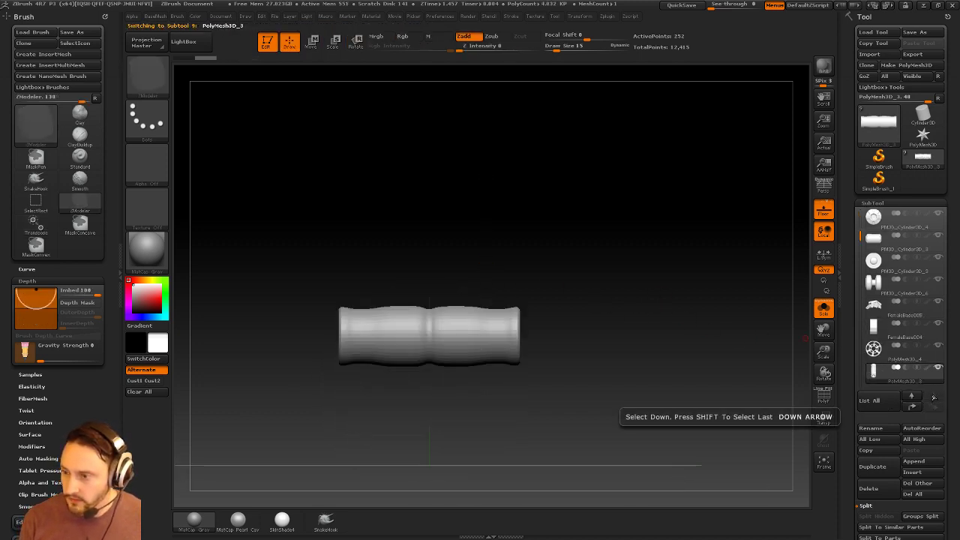
left_click(887, 314)
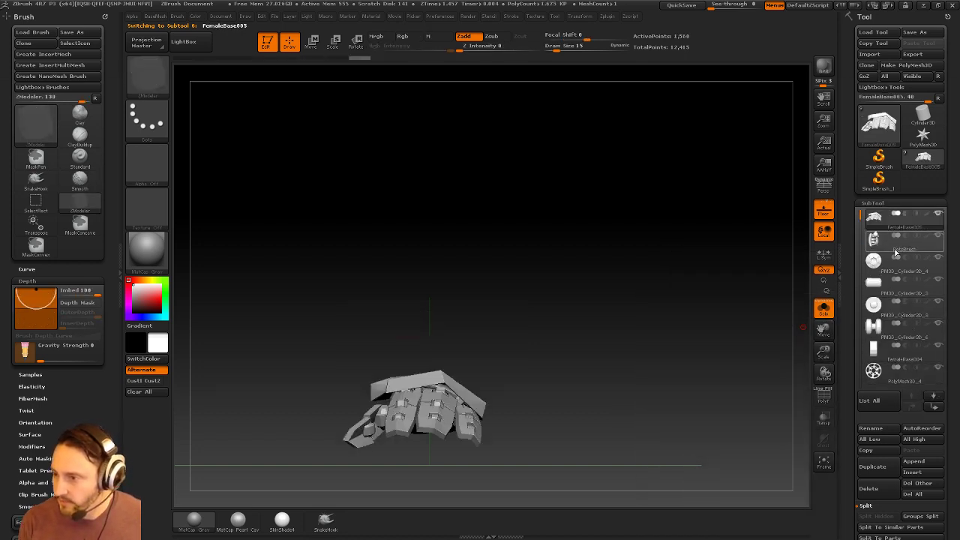
left_click(899, 249)
left_click(898, 224)
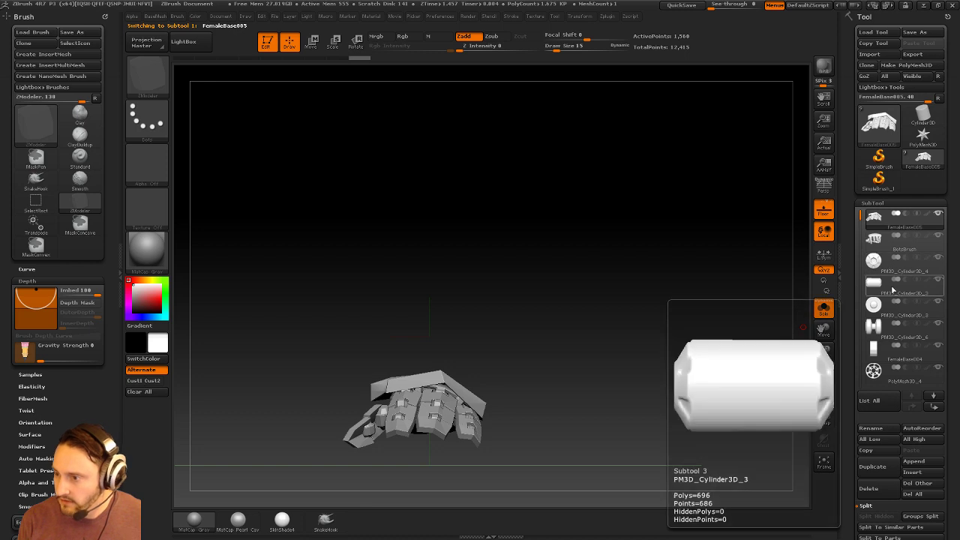
left_click(903, 380)
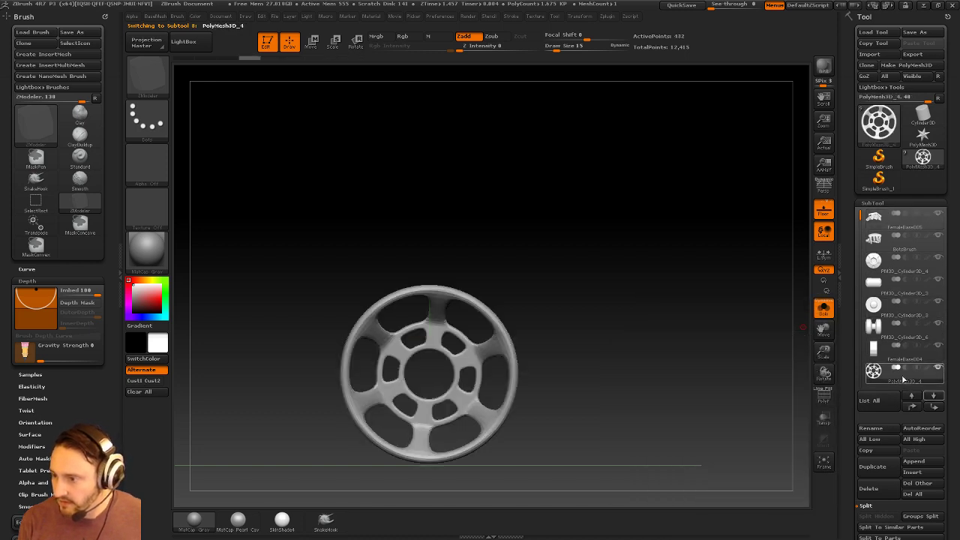
left_click_drag(762, 318, 736, 317)
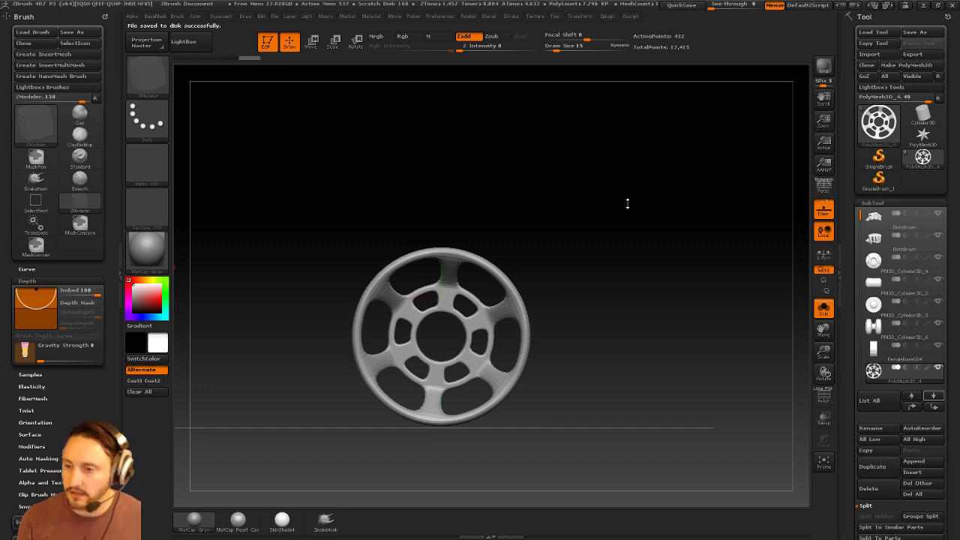
Create an InsertMultiMesh brush from all the subtools and display the meshes it contains.
mouse_move(628, 204)
left_mouse_down()
mouse_move(623, 247)
mouse_move(630, 218)
left_mouse_up()
key("b")
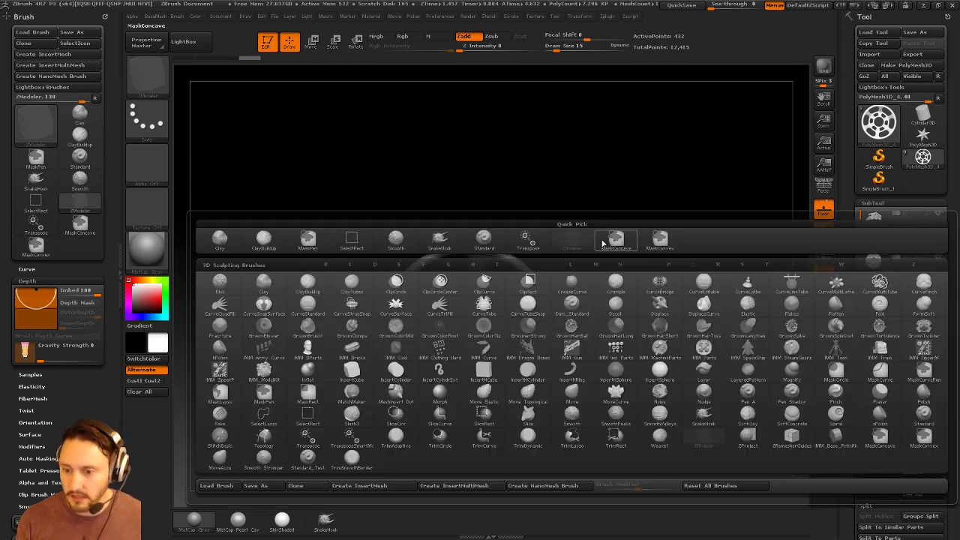
left_click(468, 486)
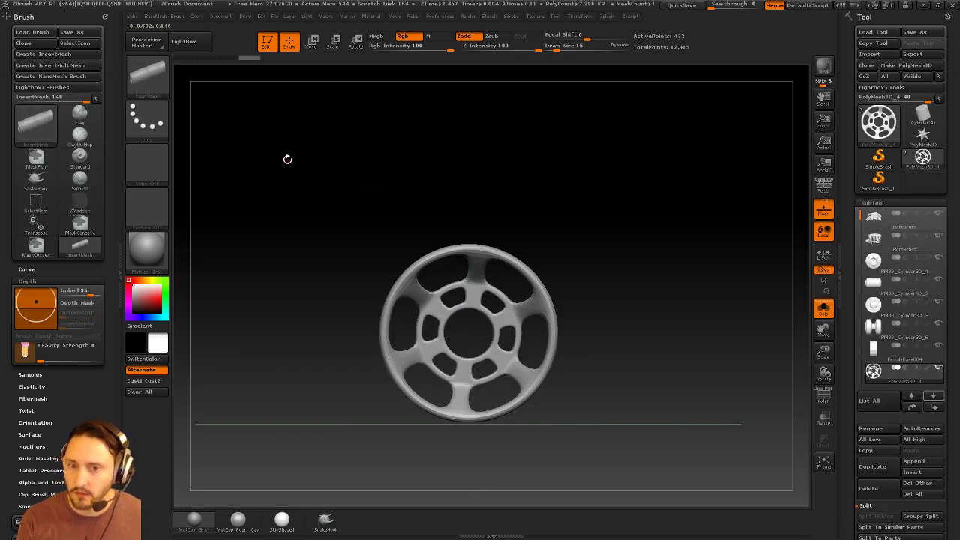
key("m")
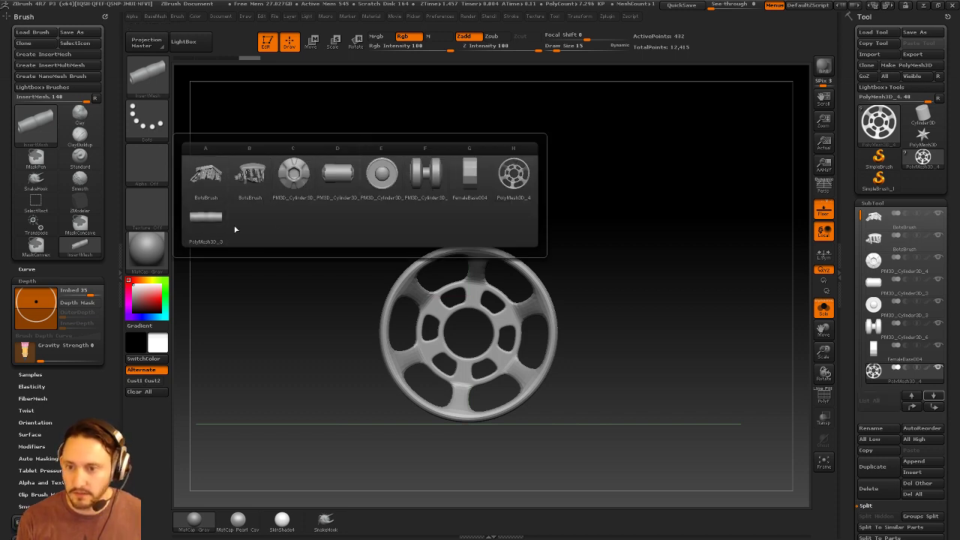
Switch the active brush to the Standard brush.
key("b")
key("s")
key("t")
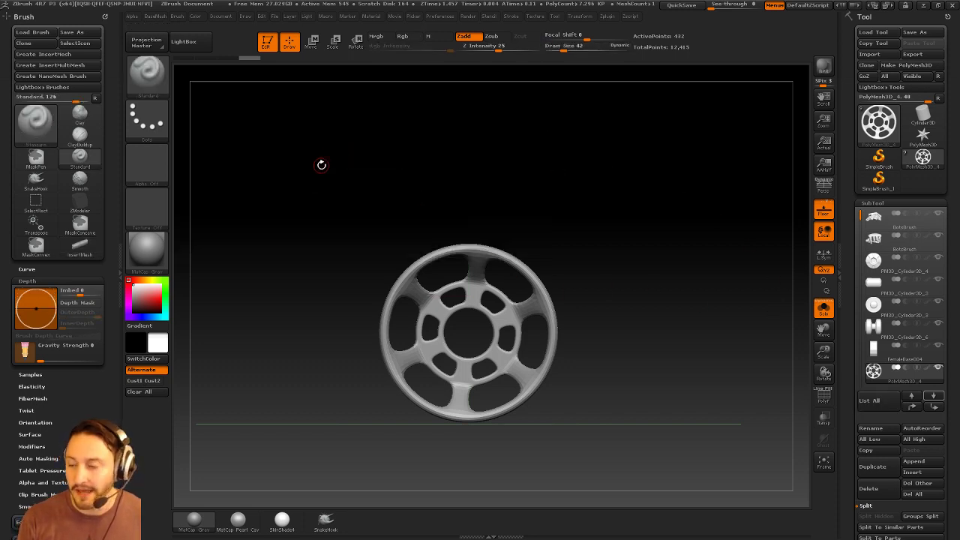